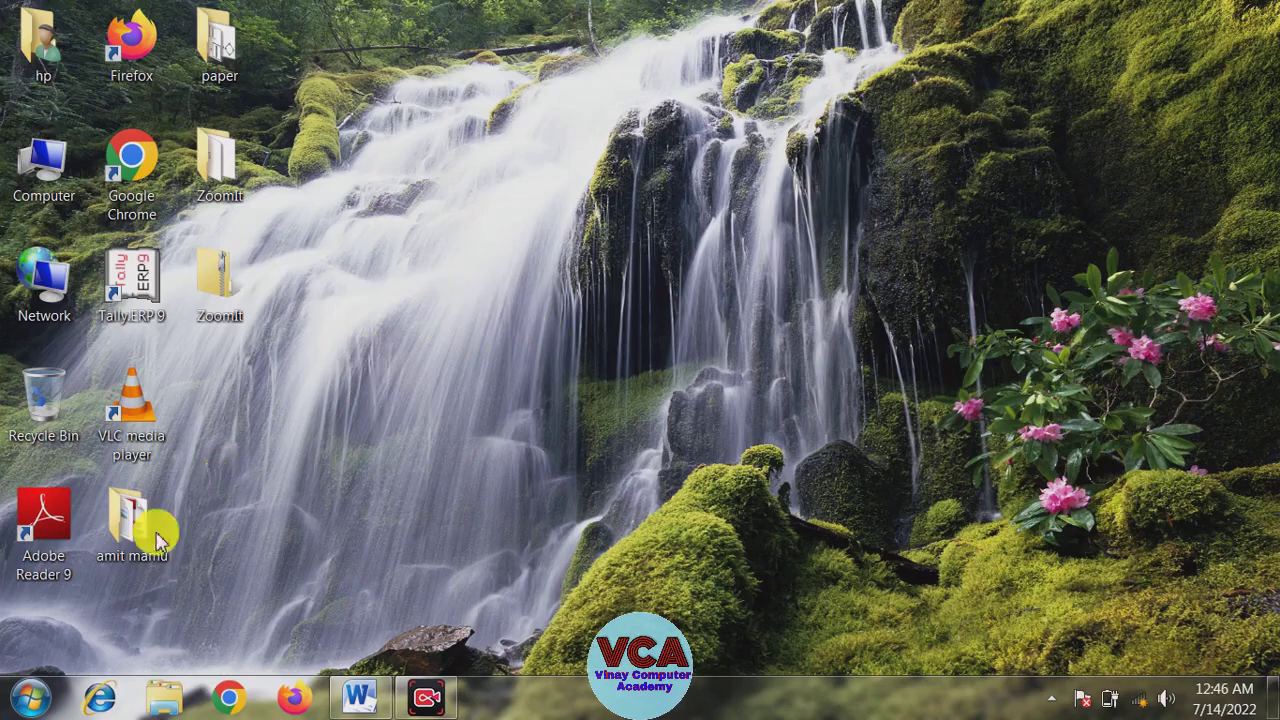
# Launch Microsoft Excel 2010 from Start > All Programs > Microsoft Office
pyautogui.click(33, 697)
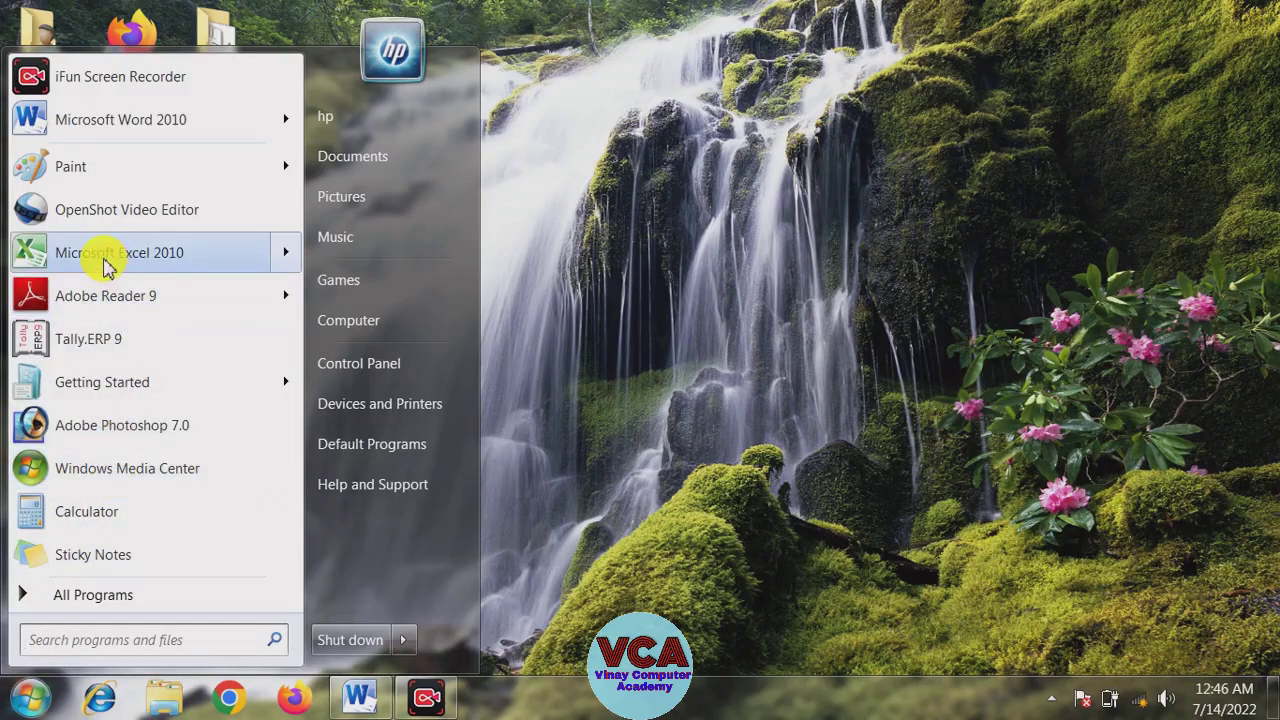
pyautogui.moveTo(108, 265)
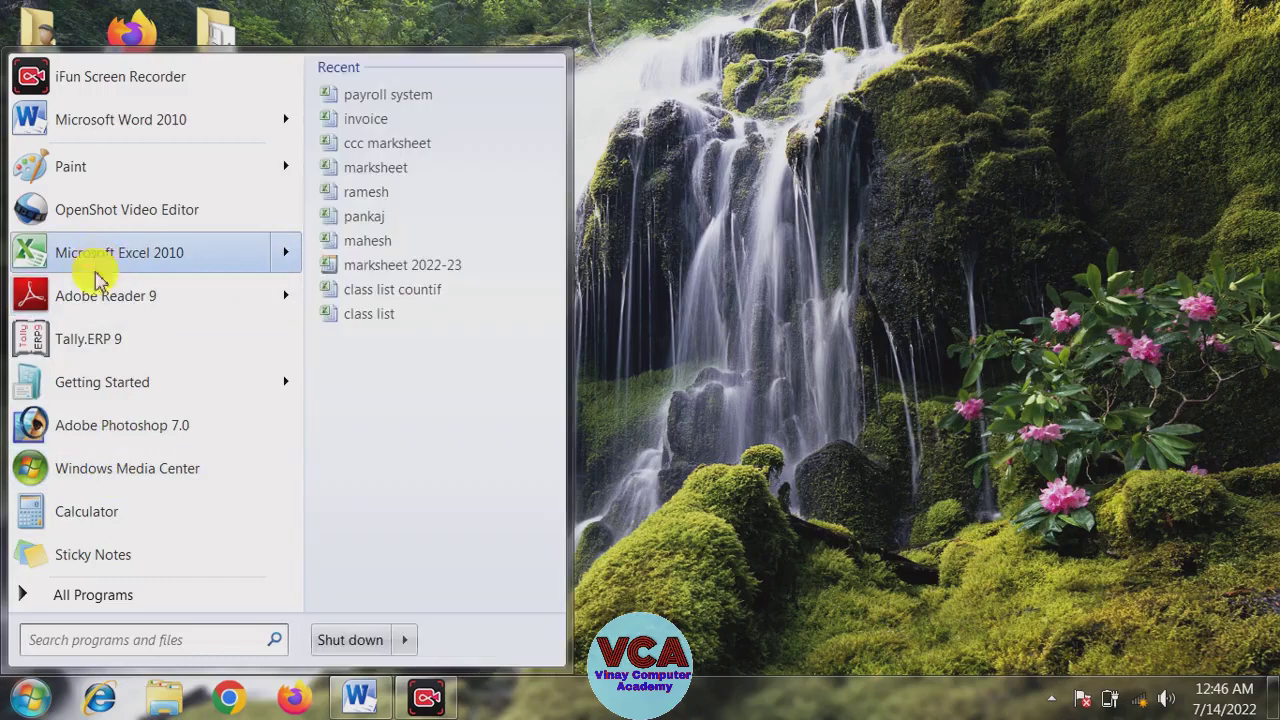
pyautogui.click(70, 598)
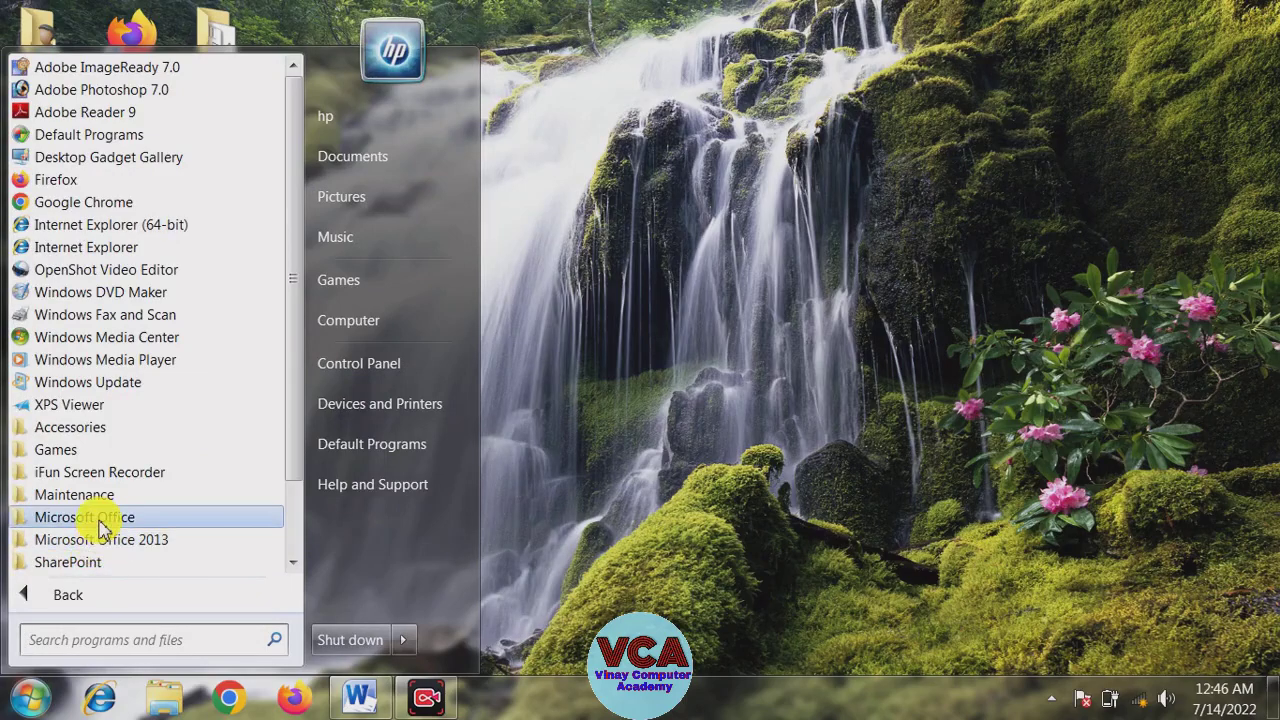
pyautogui.click(100, 522)
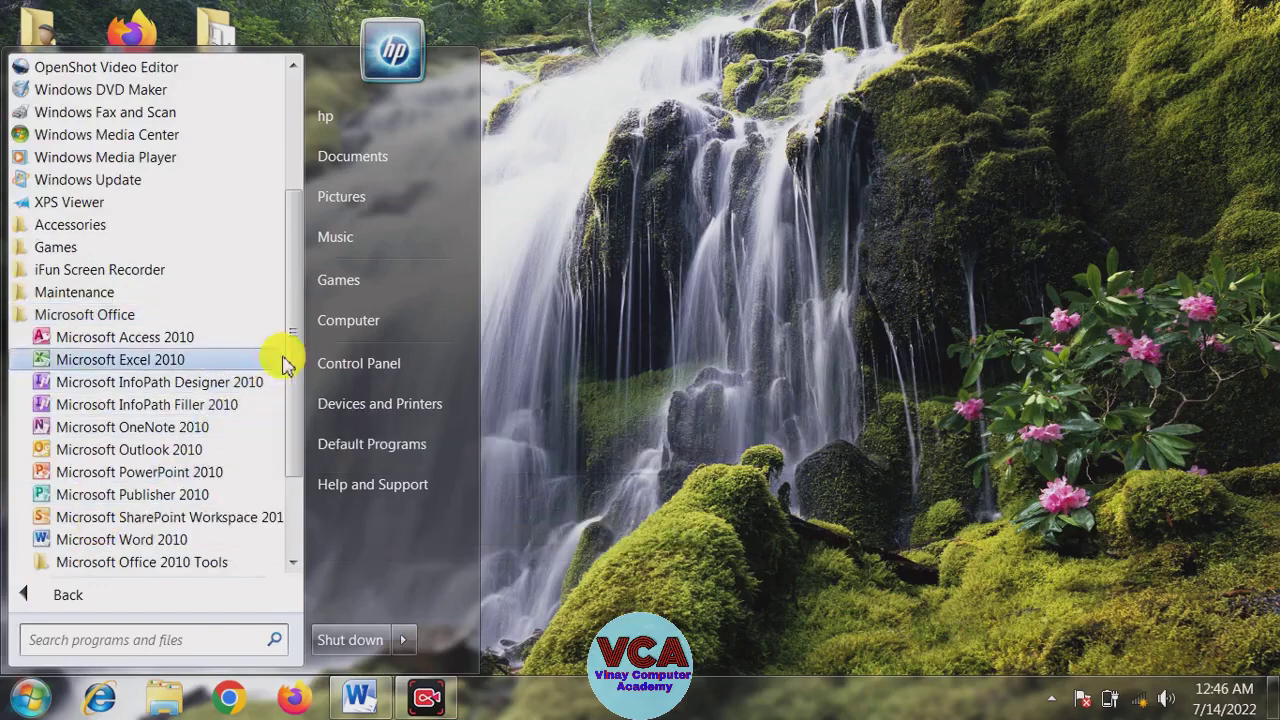
pyautogui.scroll(-1, 286, 350)
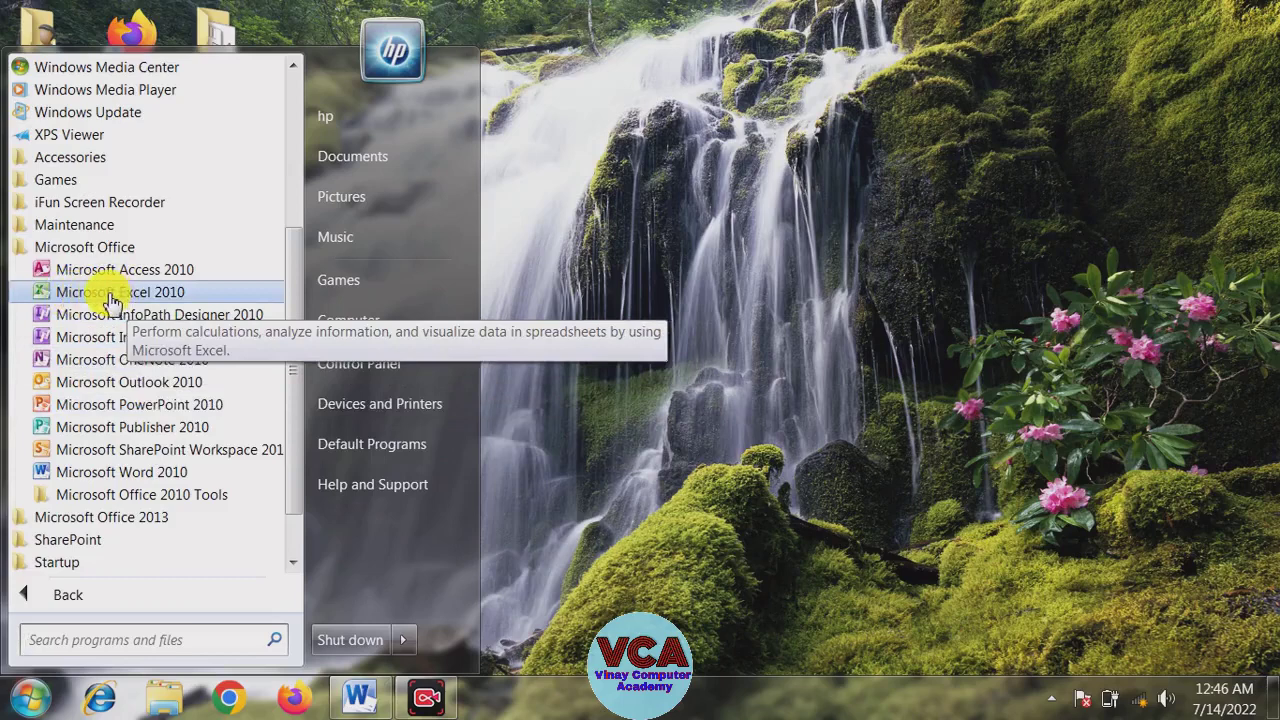
pyautogui.click(111, 302)
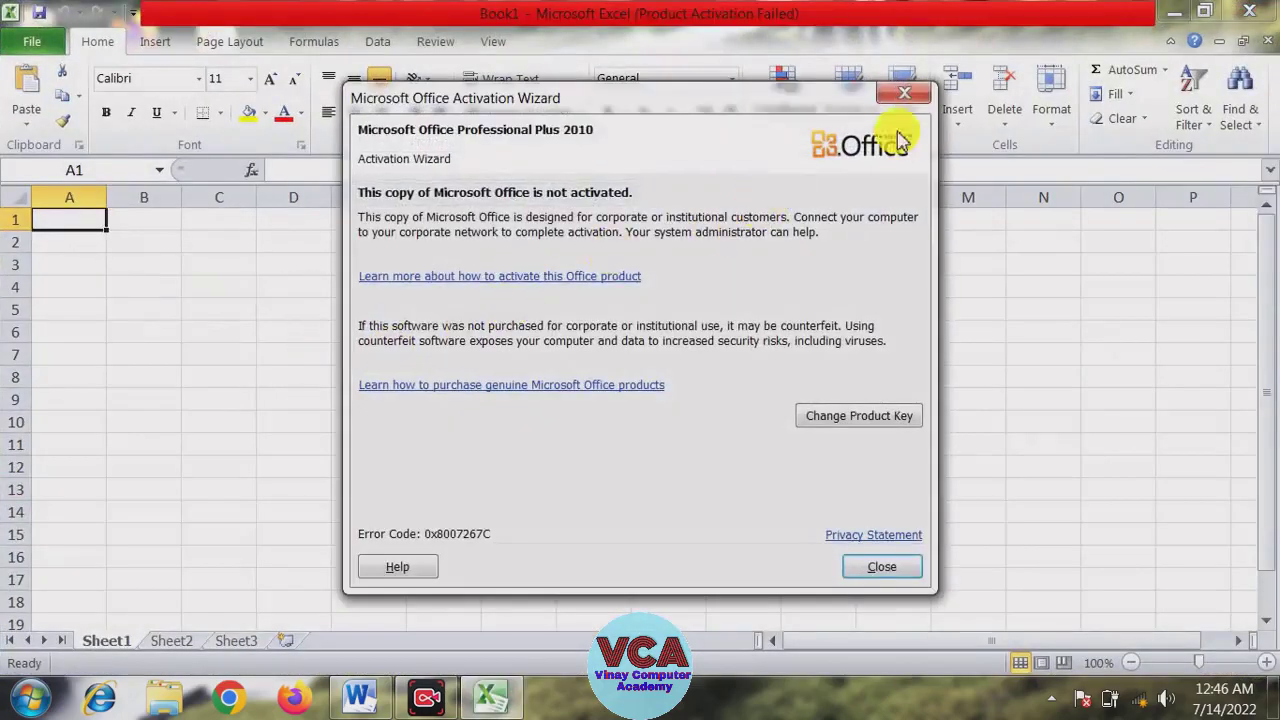
# Close the Activation Wizard, zoom the sheet to 140% and select cell B3
pyautogui.click(907, 100)
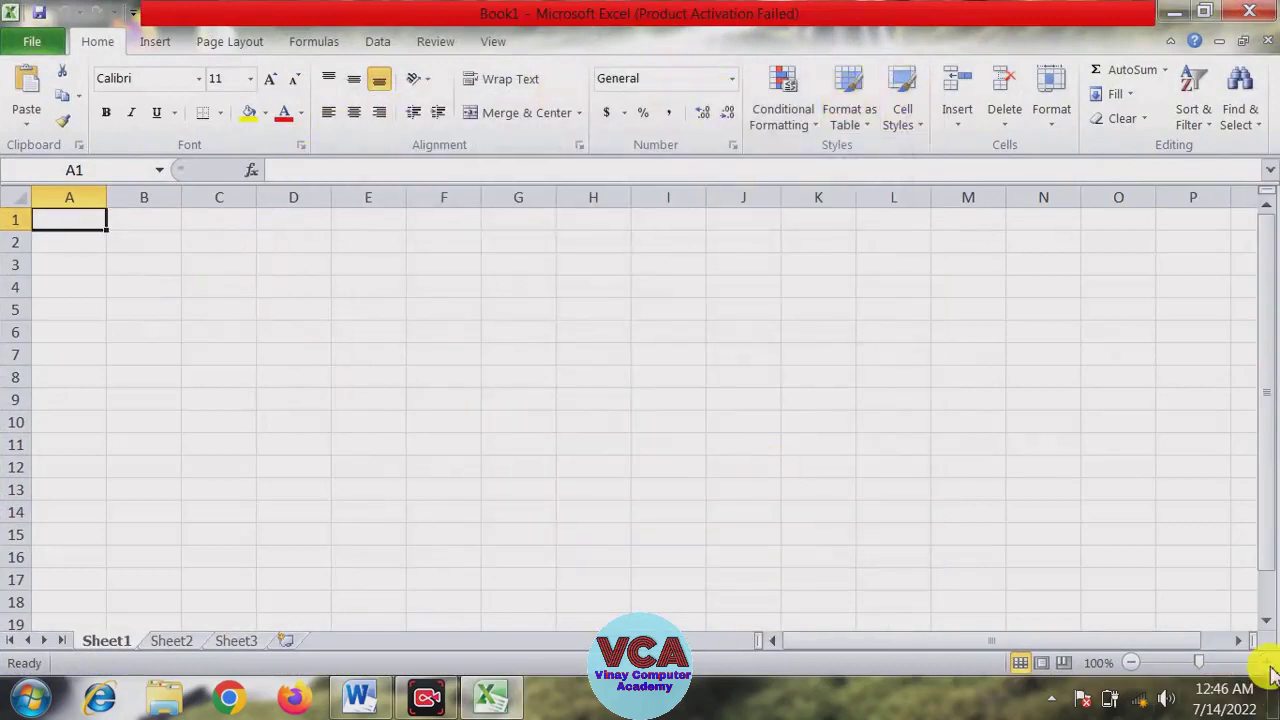
pyautogui.click(1267, 664)
pyautogui.click(1267, 664)
pyautogui.click(1267, 664)
pyautogui.click(1267, 664)
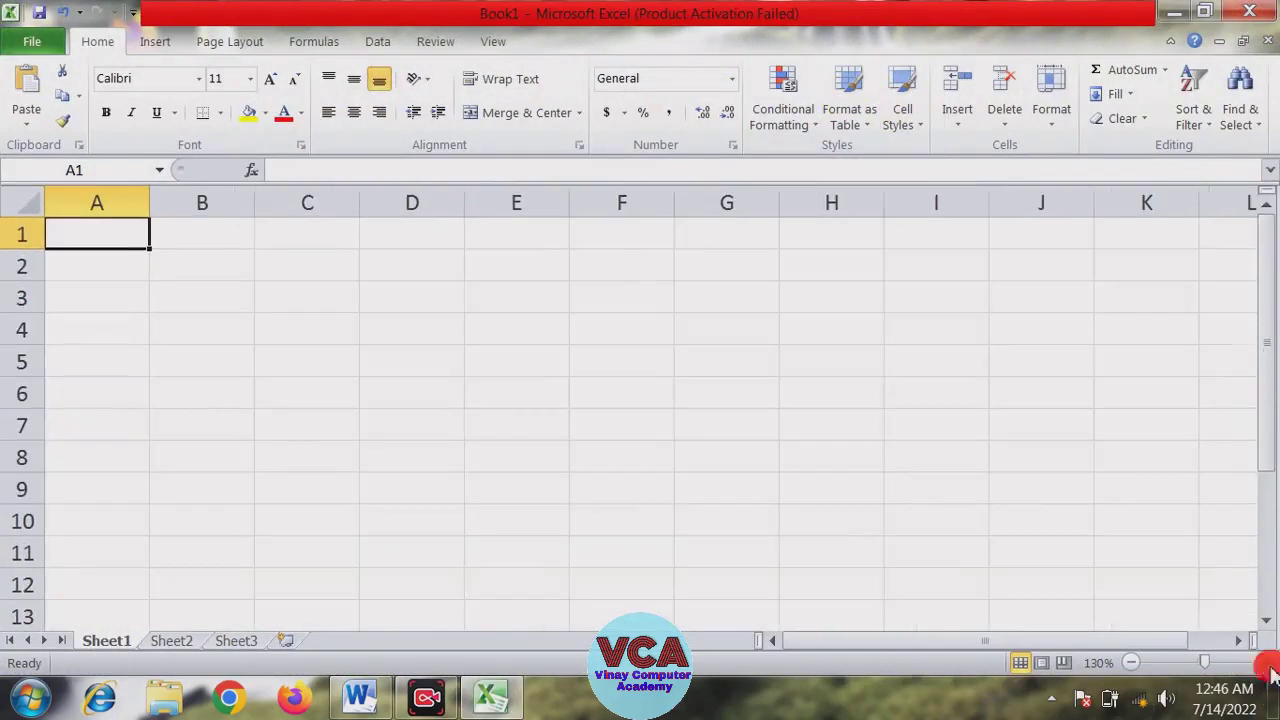
pyautogui.click(345, 420)
pyautogui.click(195, 302)
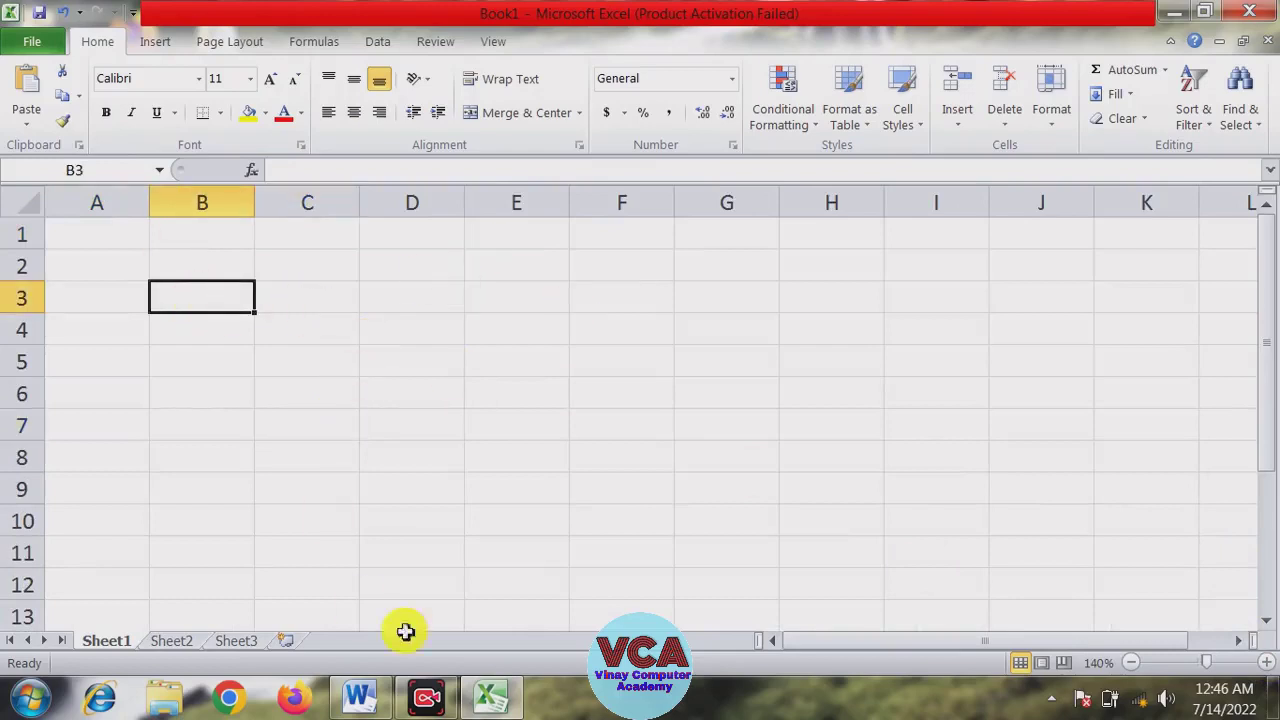
# In the Word notes, highlight the Date & Time Functions heading and the TRIM (TEXT) heading
pyautogui.click(358, 697)
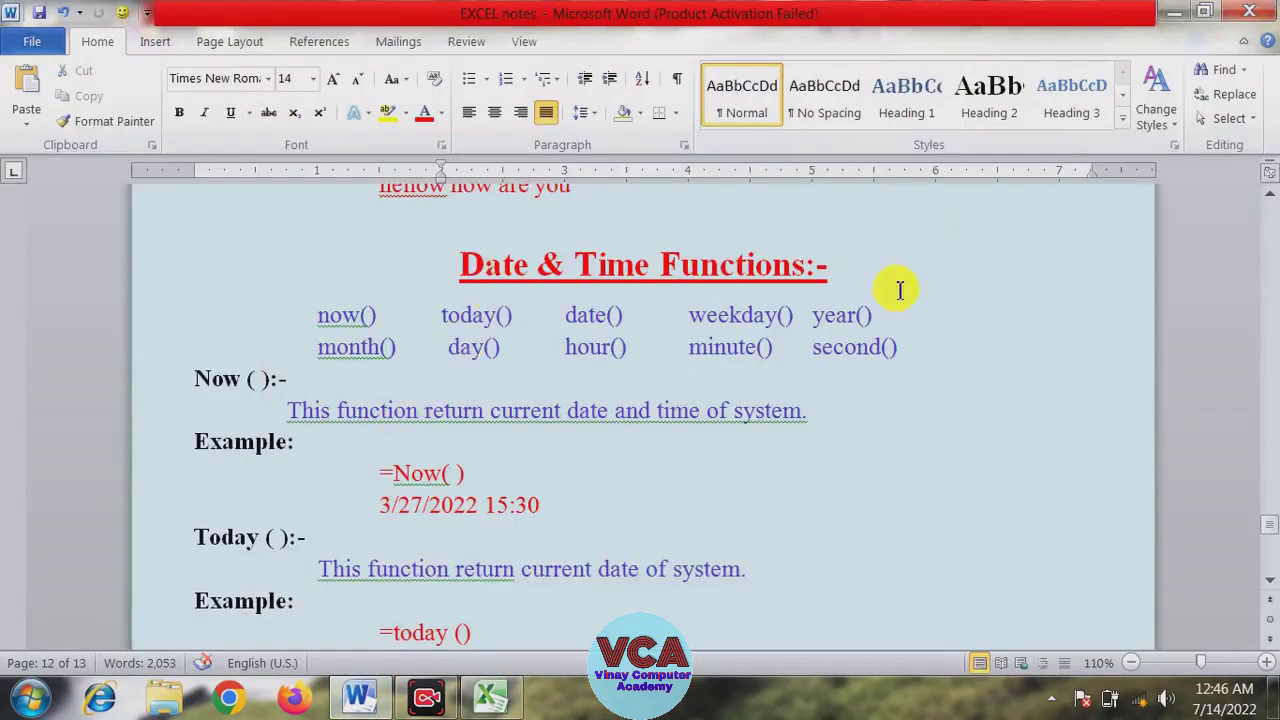
pyautogui.moveTo(813, 275); pyautogui.dragTo(509, 263)
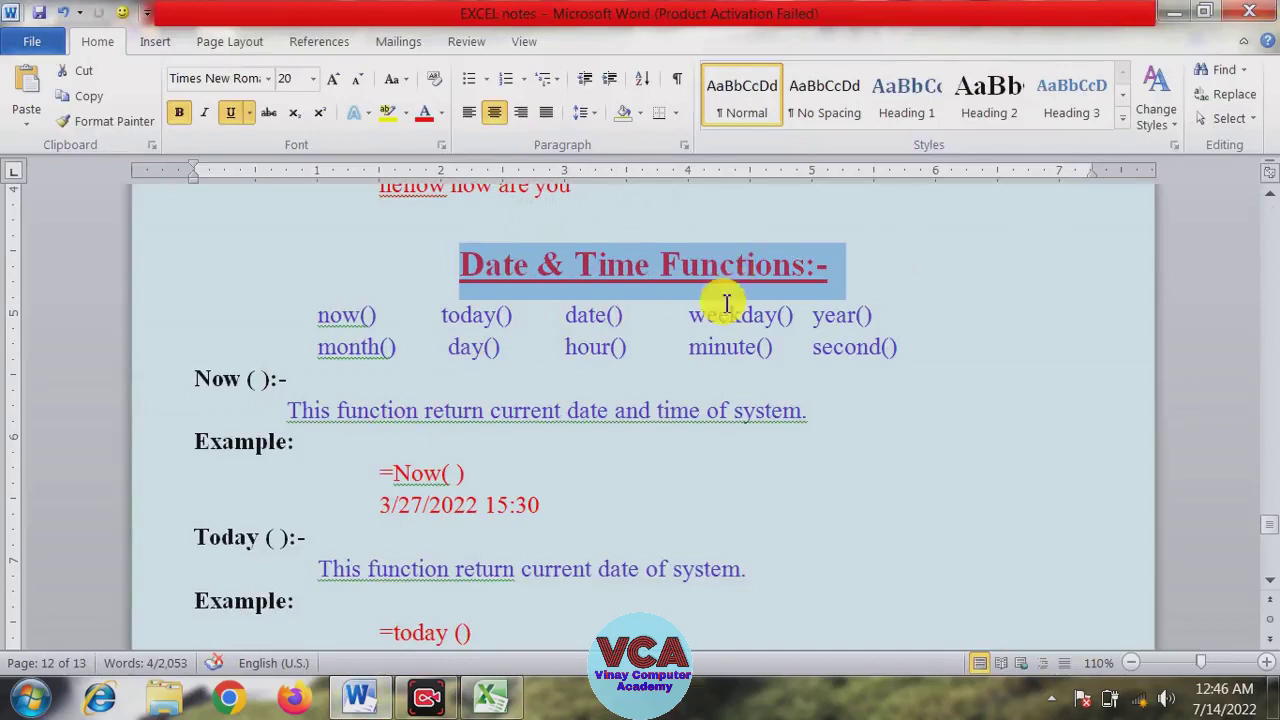
pyautogui.scroll(1, 712, 315)
pyautogui.scroll(1, 706, 317)
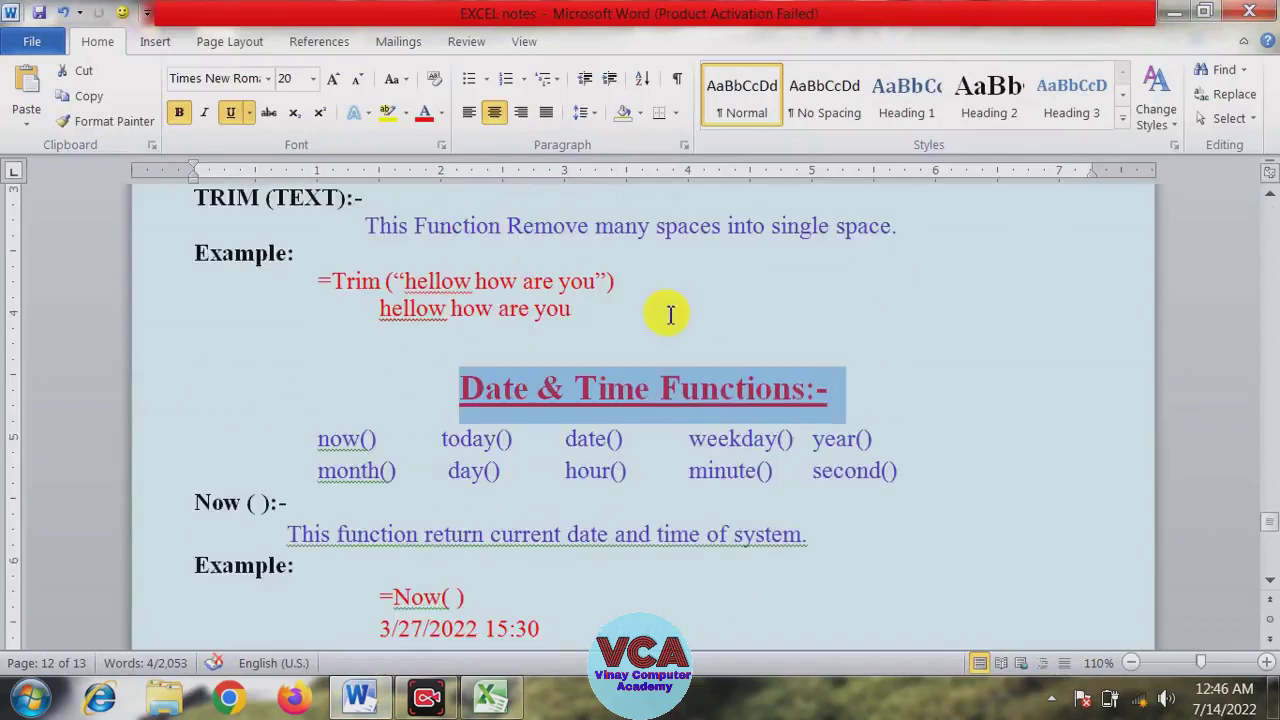
pyautogui.moveTo(197, 197); pyautogui.dragTo(287, 197)
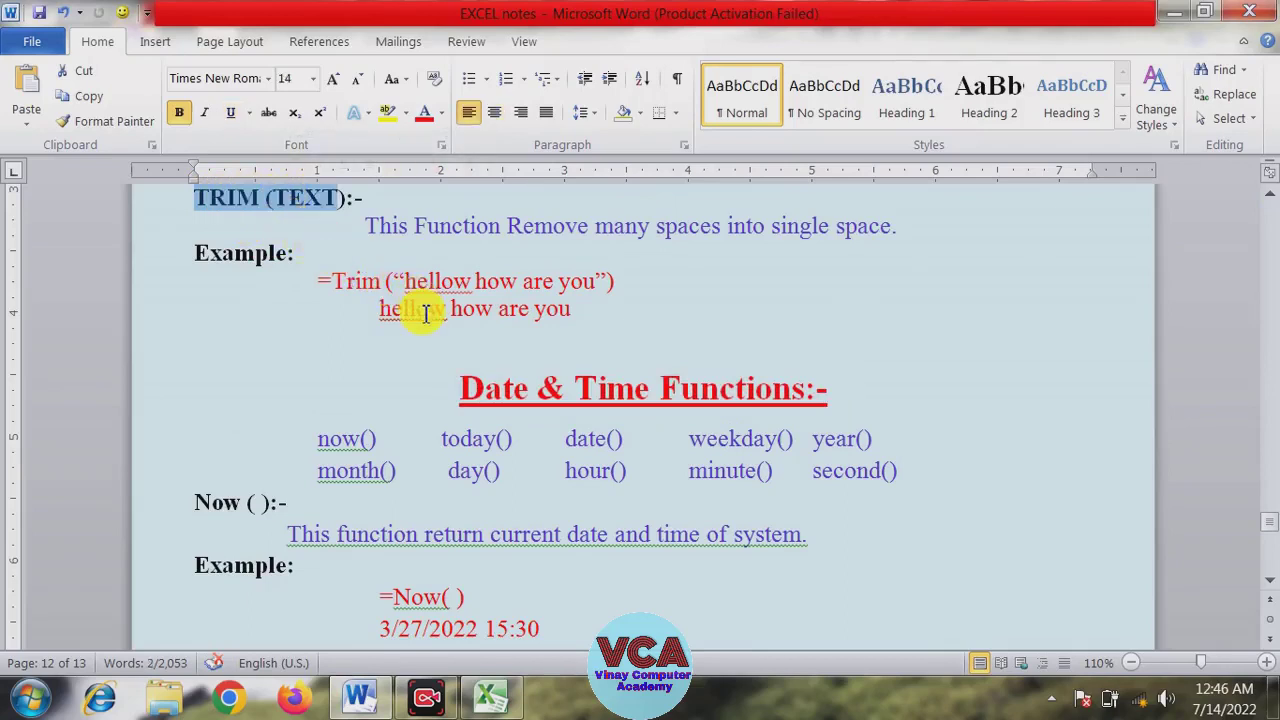
pyautogui.scroll(-2, 425, 314)
pyautogui.moveTo(450, 270); pyautogui.dragTo(825, 268)
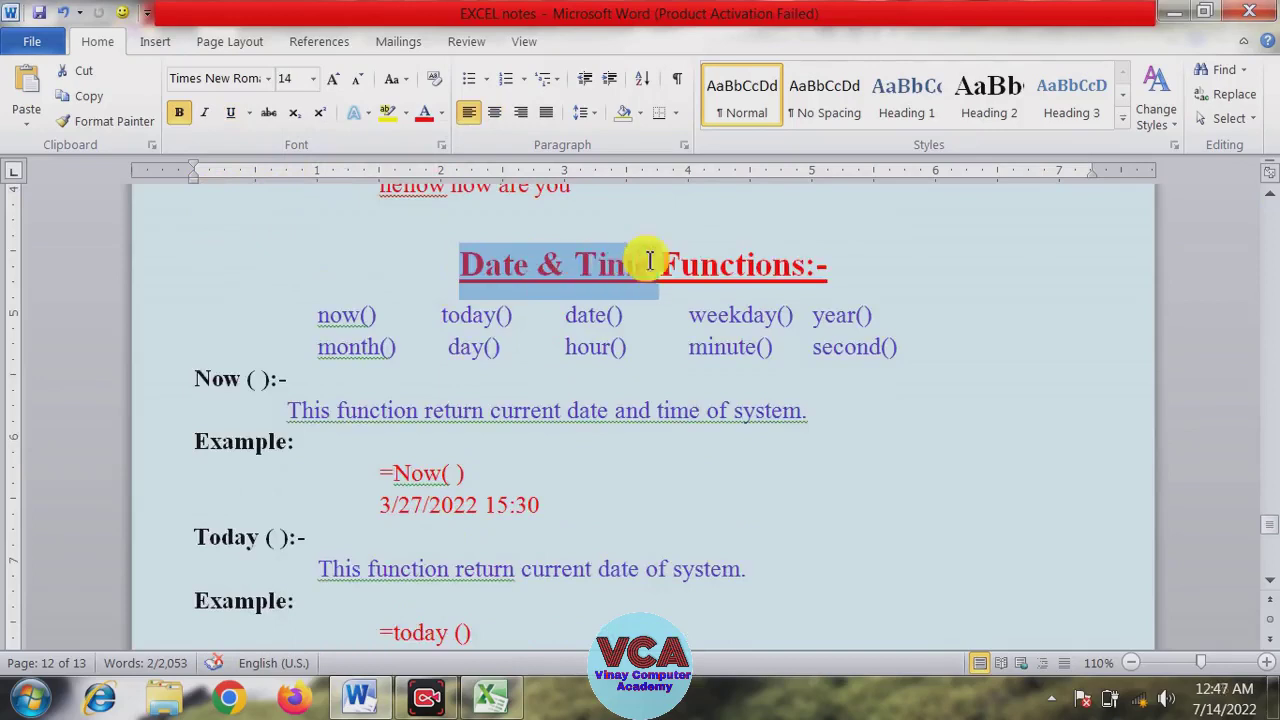
pyautogui.click(565, 315)
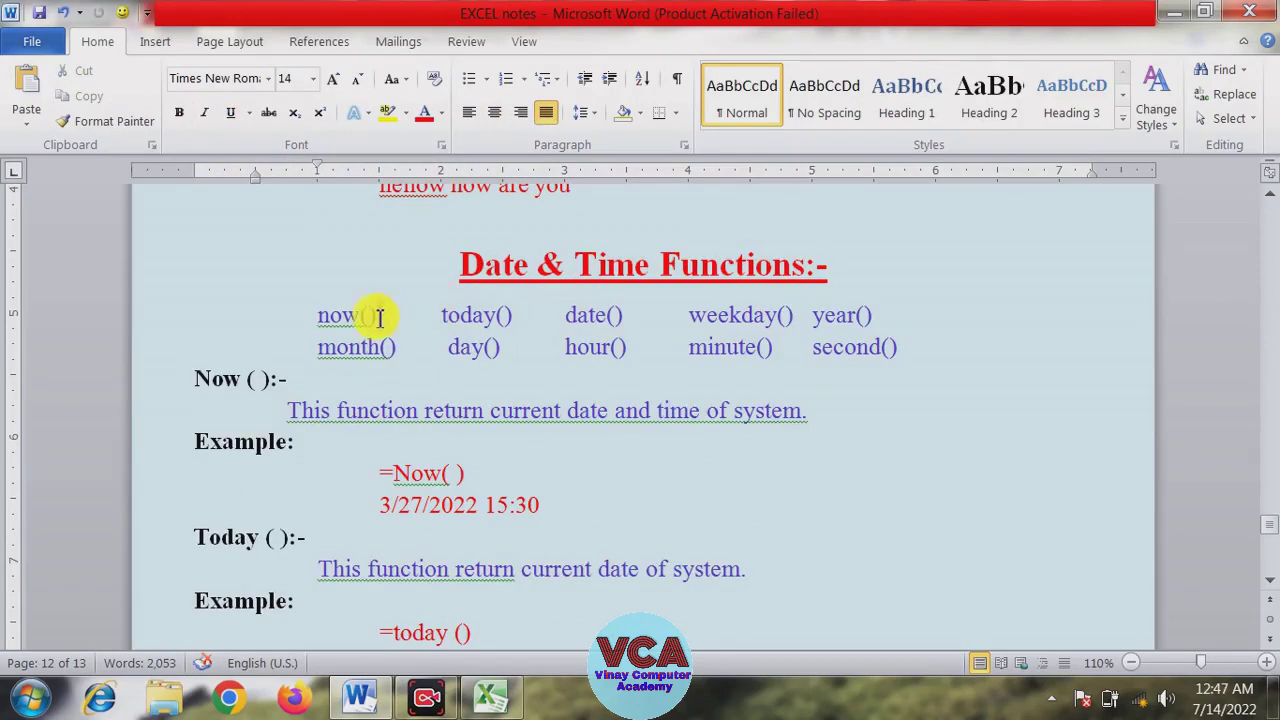
# Point out now() and the Now ( ):- heading, then return to the Excel workbook
pyautogui.moveTo(380, 317); pyautogui.dragTo(338, 320)
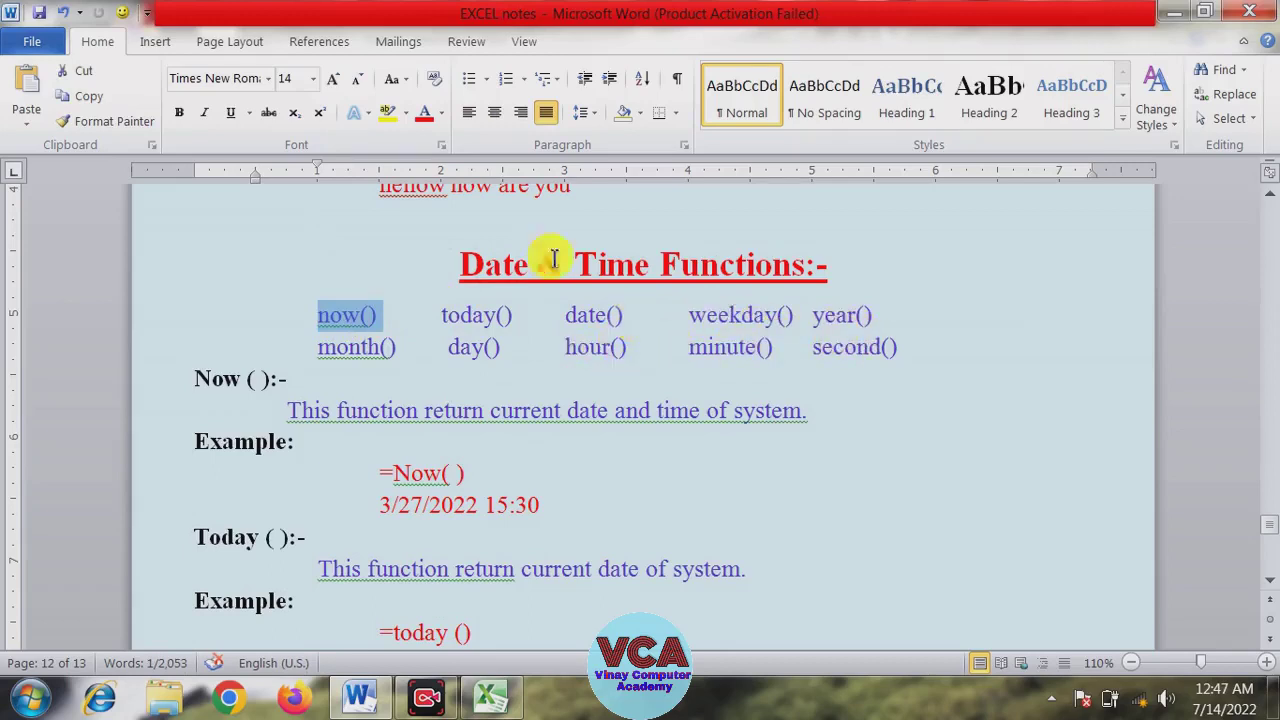
pyautogui.scroll(-1, 330, 366)
pyautogui.moveTo(300, 320); pyautogui.dragTo(192, 318)
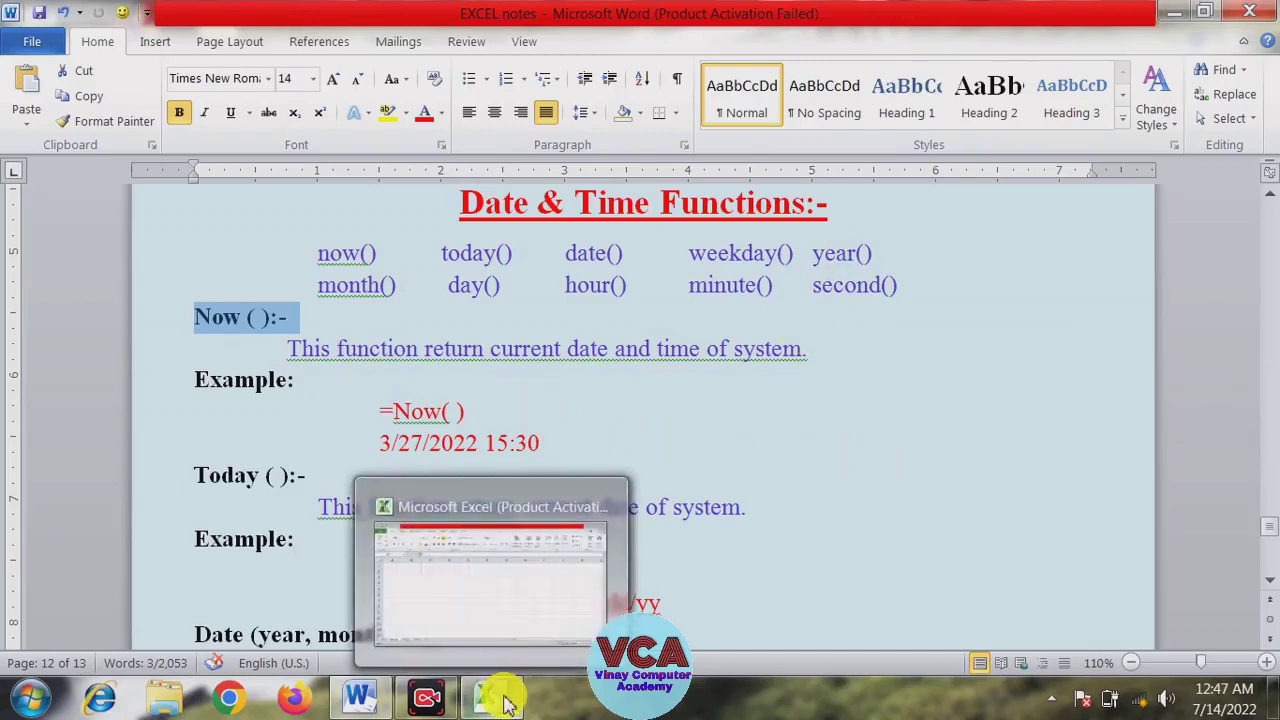
pyautogui.click(497, 695)
# Enter =NOW() in cell C4, showing 7/14/2022 0:47, and inspect its formula
pyautogui.click(323, 321)
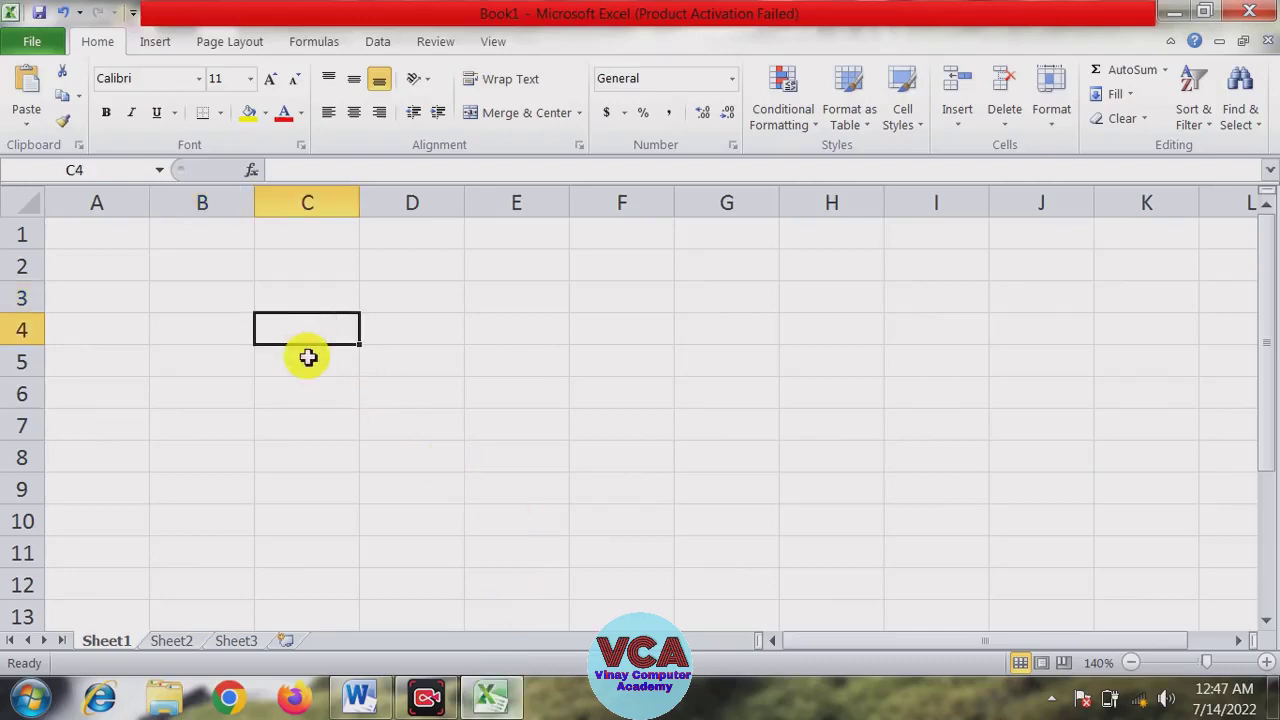
pyautogui.write('=')
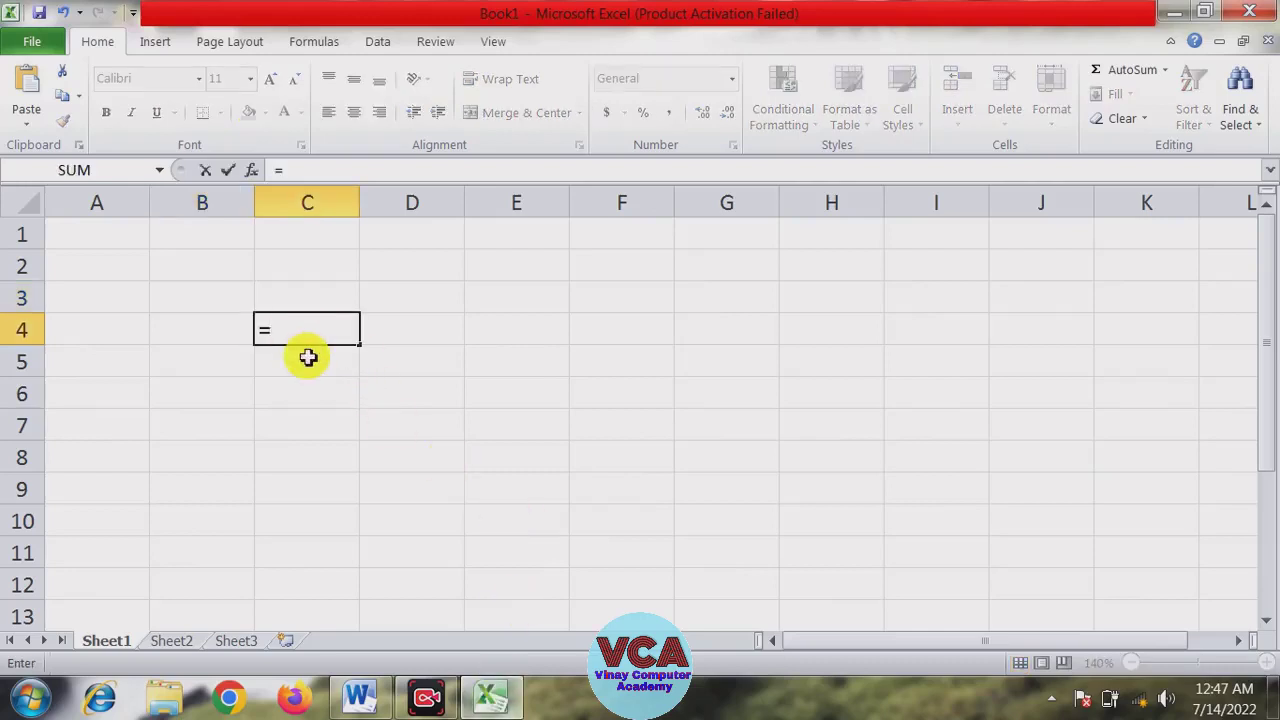
pyautogui.write('no')
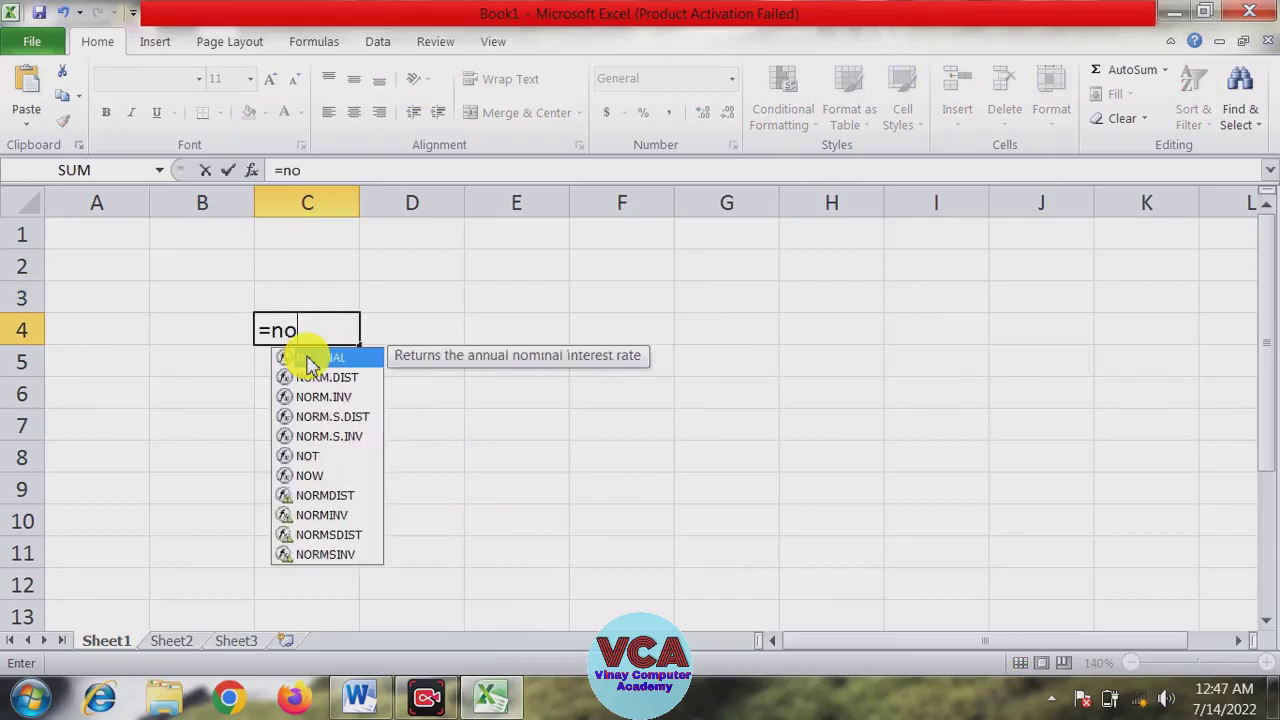
pyautogui.write('w(')
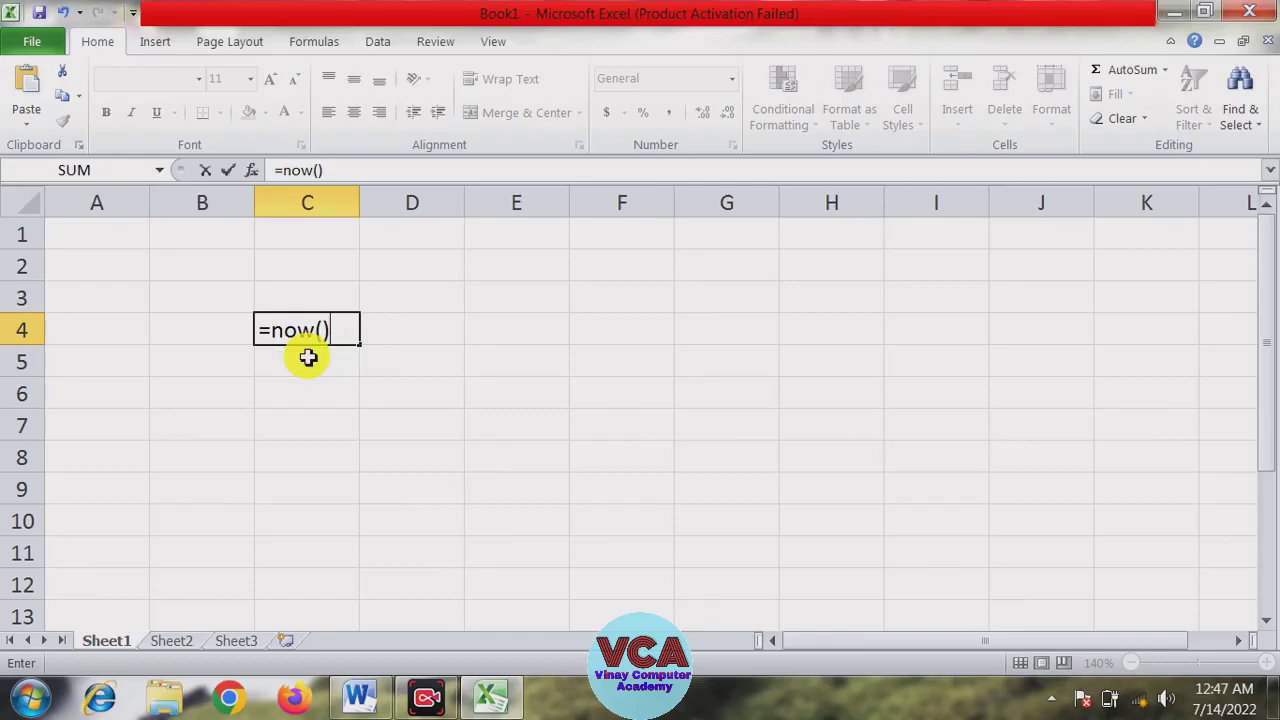
pyautogui.press('Return')
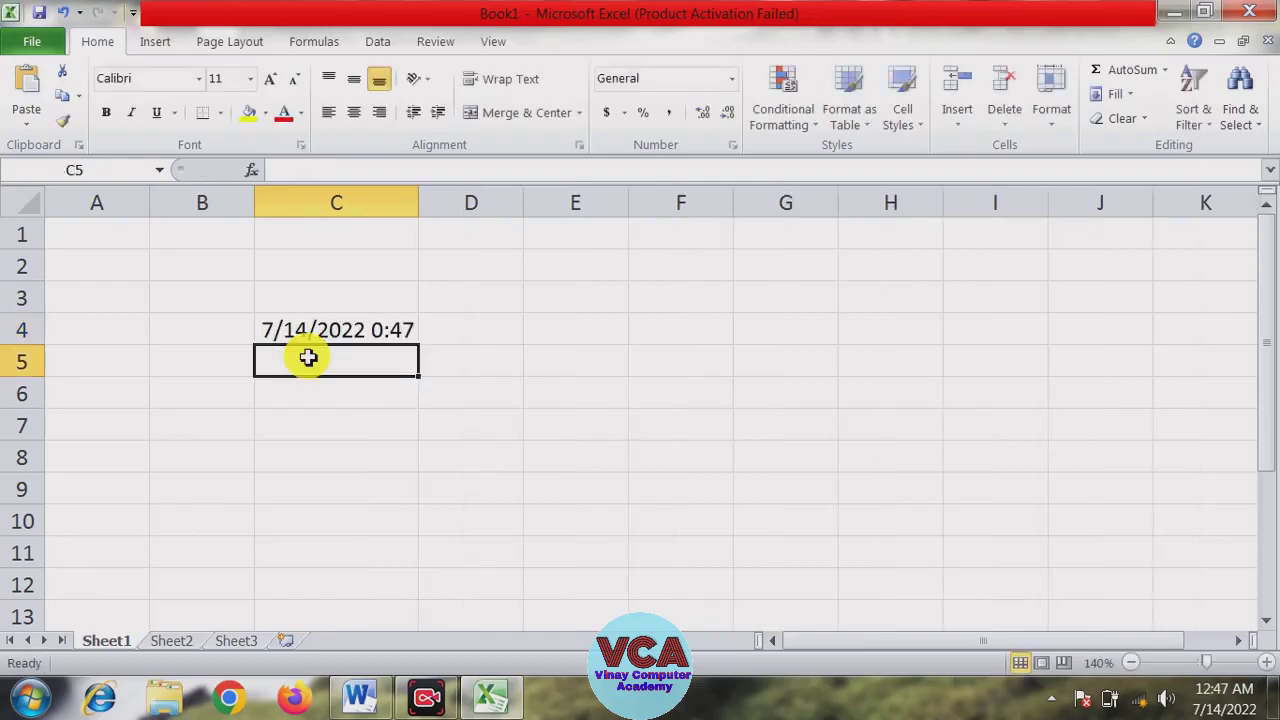
pyautogui.click(332, 331)
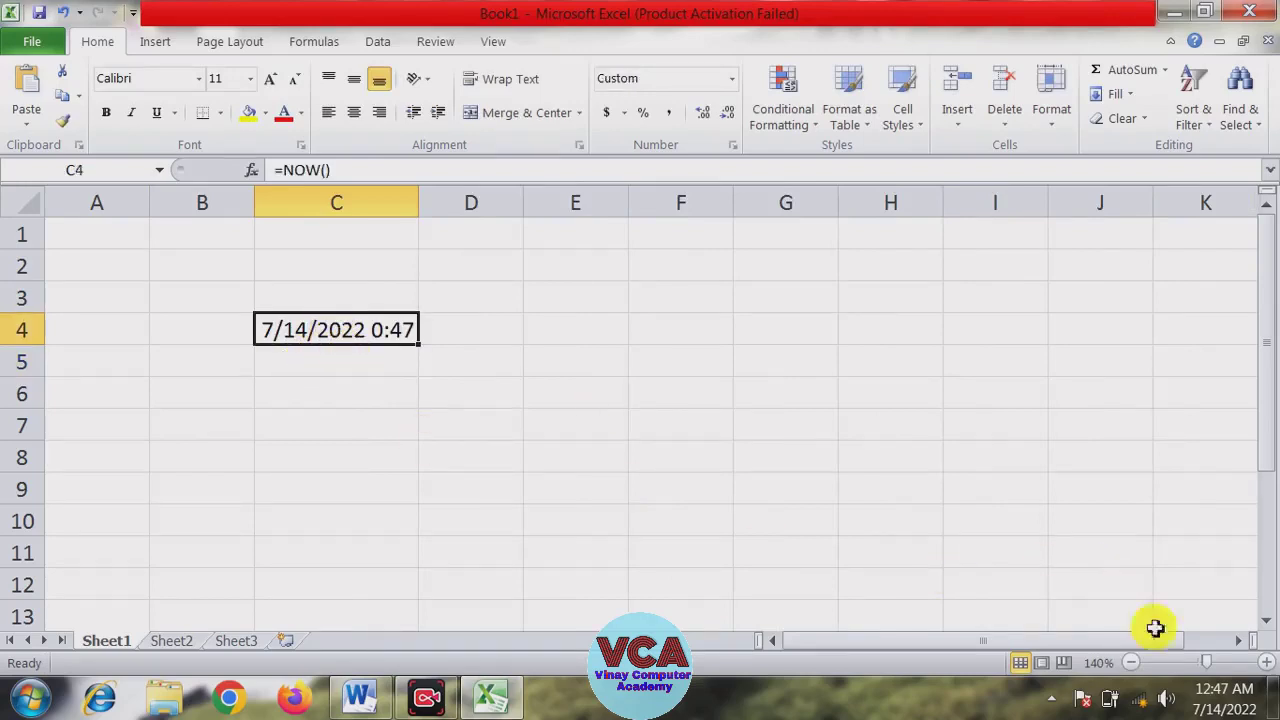
pyautogui.moveTo(1198, 713)
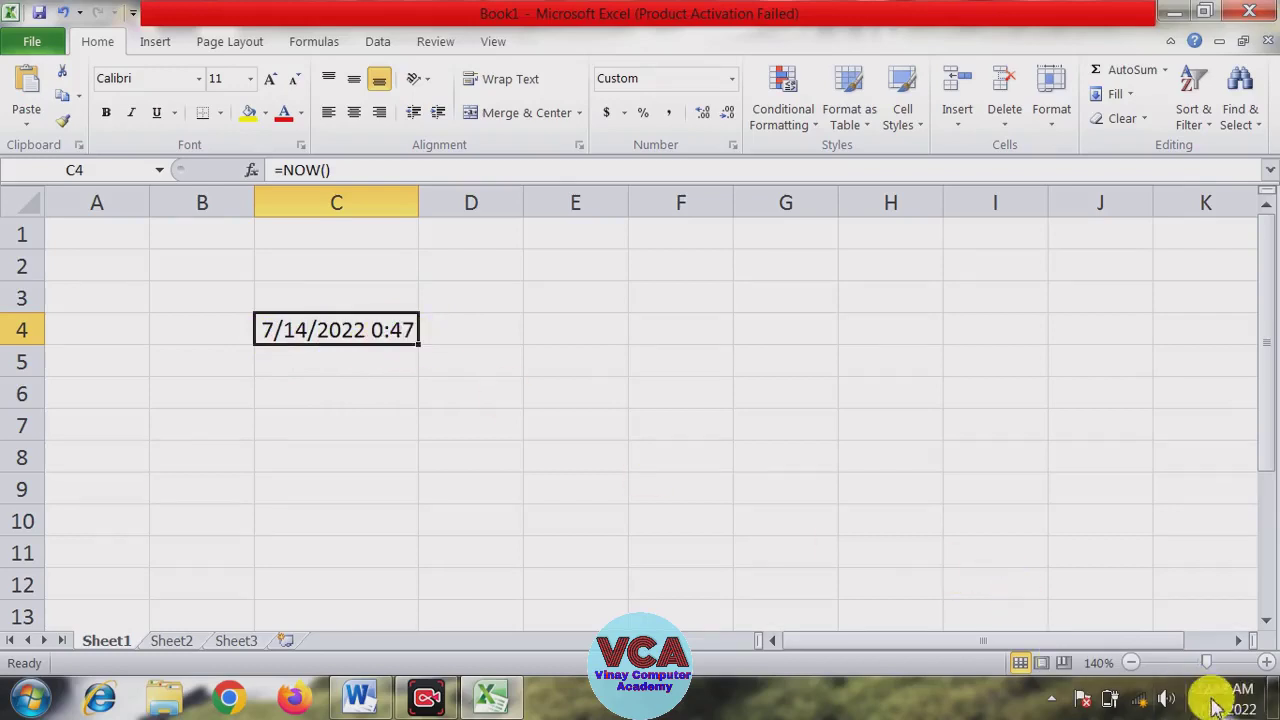
pyautogui.click(275, 395)
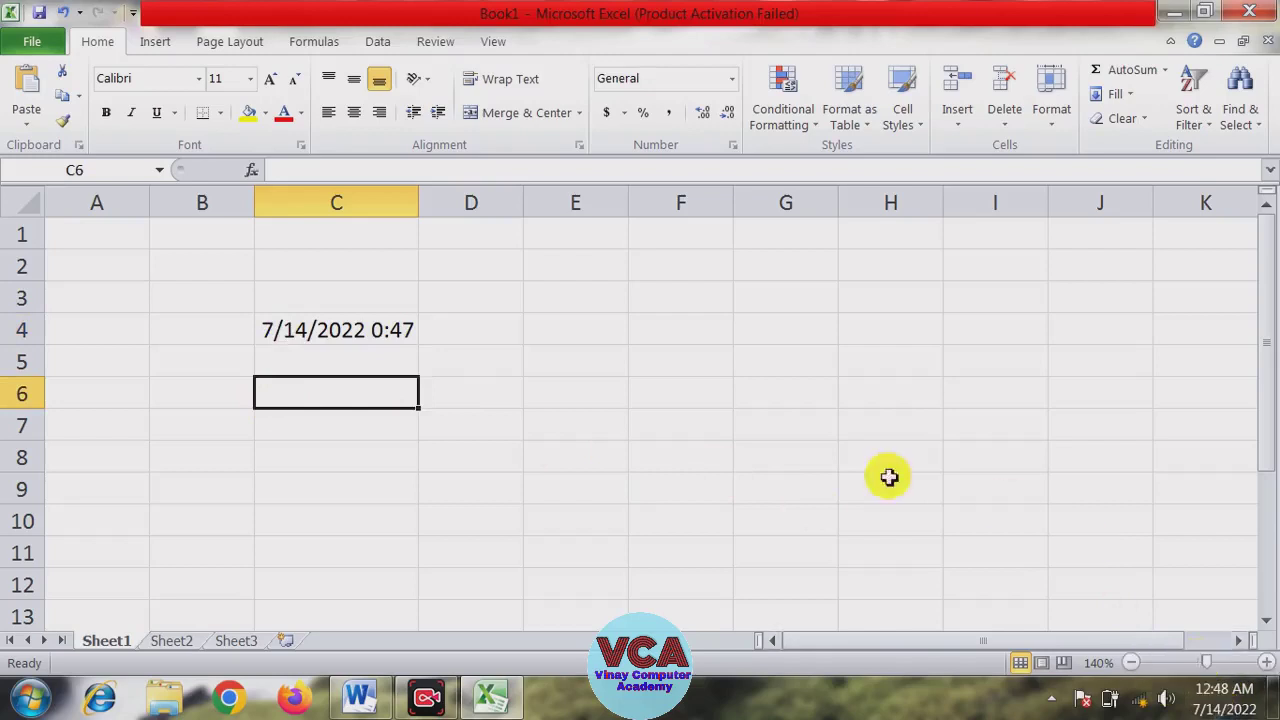
pyautogui.click(357, 327)
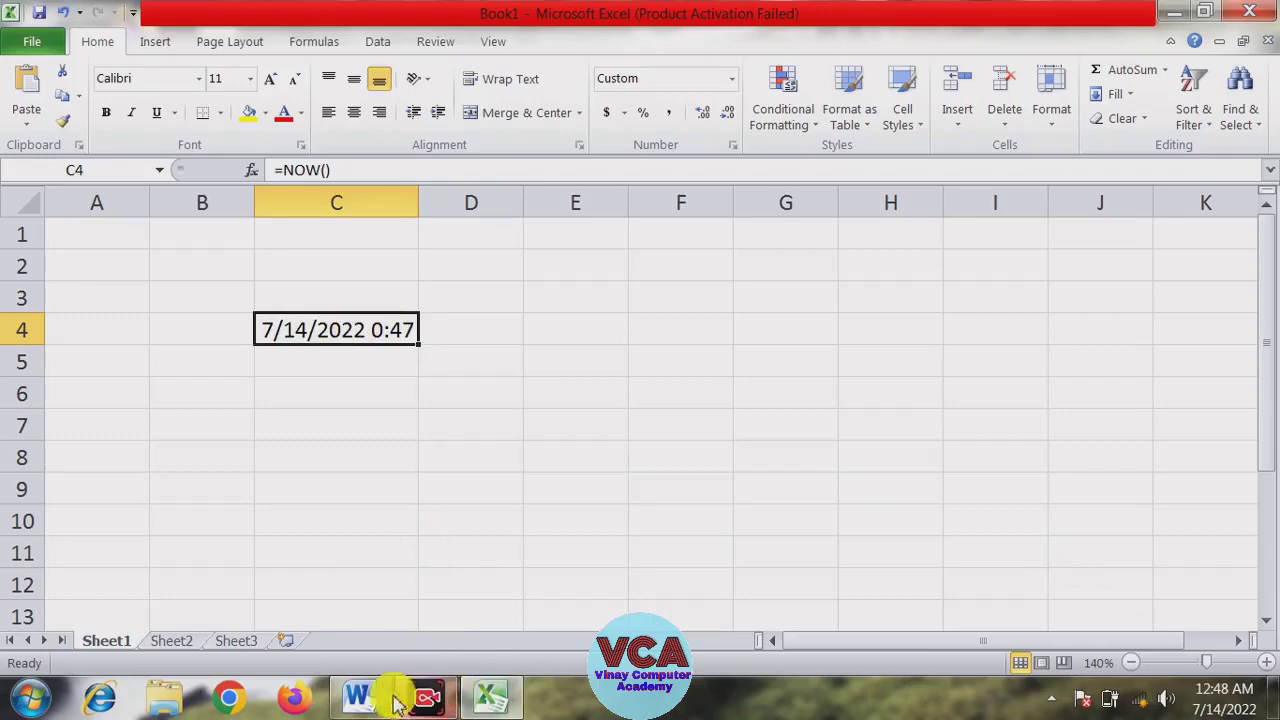
# Read the Today ( ) note about 'date of system.' in Word, then return to Excel and select E5
pyautogui.click(360, 697)
pyautogui.scroll(-1, 340, 522)
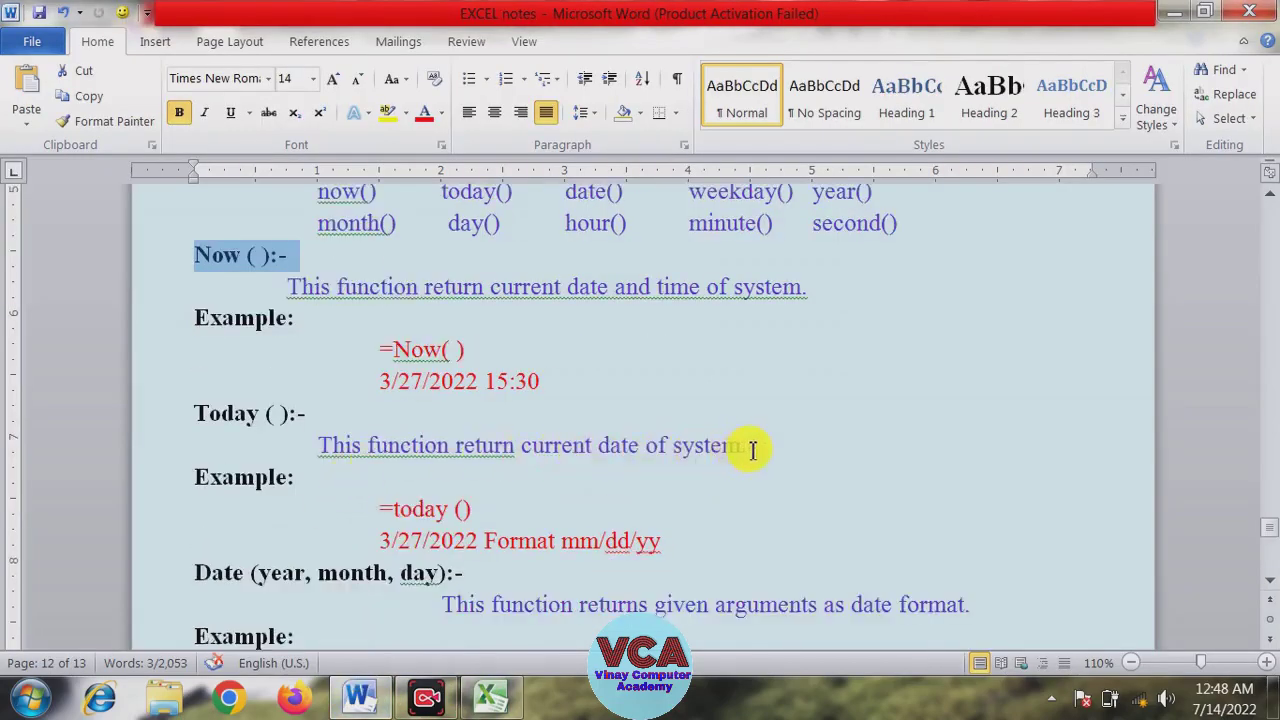
pyautogui.moveTo(752, 450); pyautogui.dragTo(598, 450)
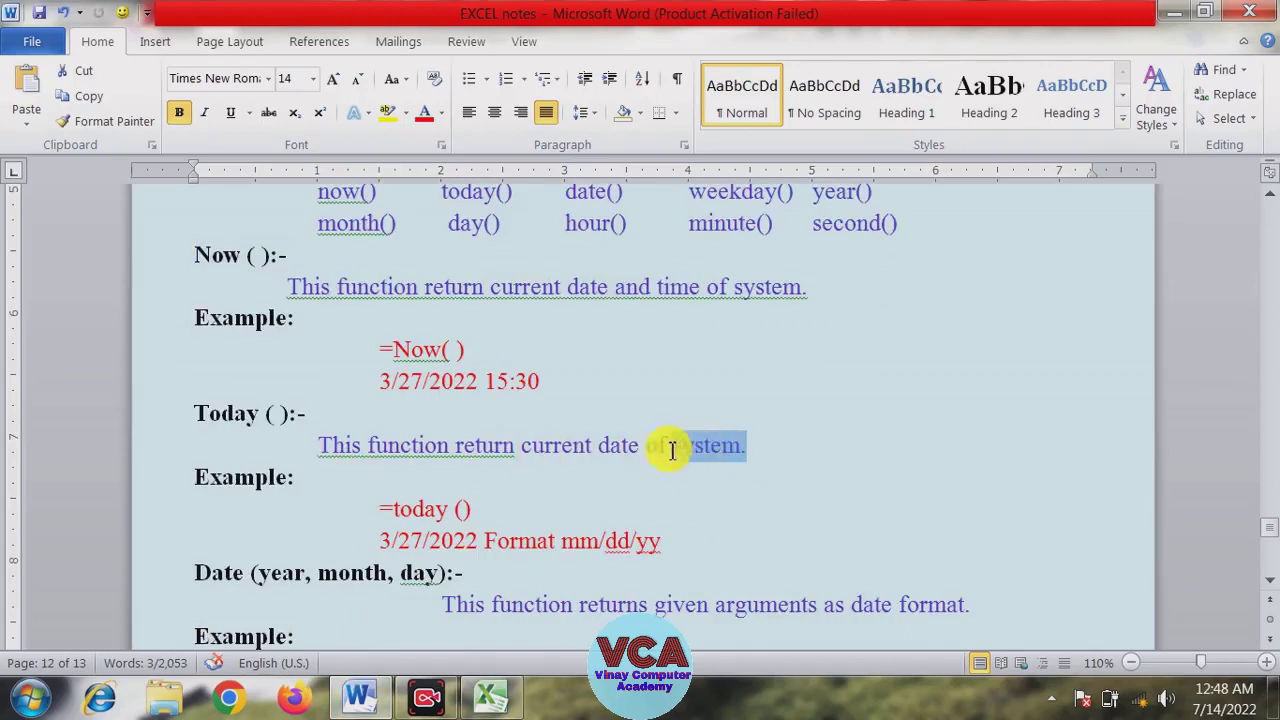
pyautogui.click(592, 483)
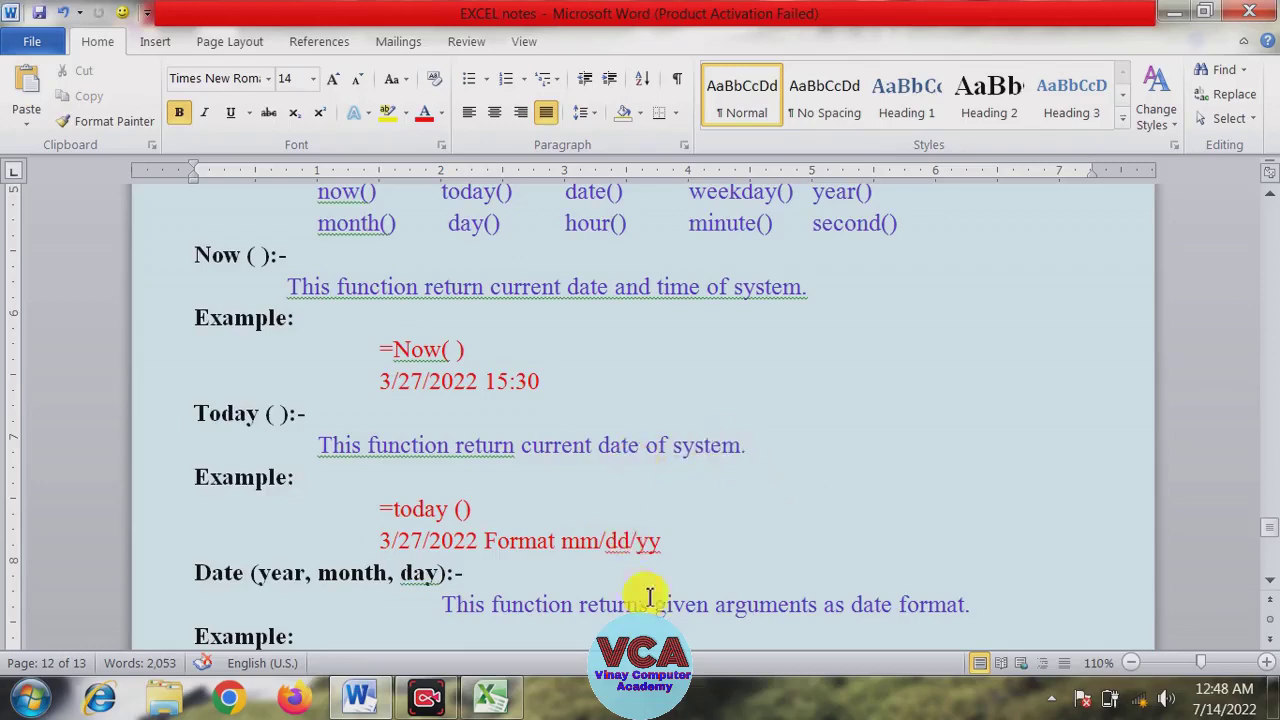
pyautogui.click(490, 697)
pyautogui.click(620, 362)
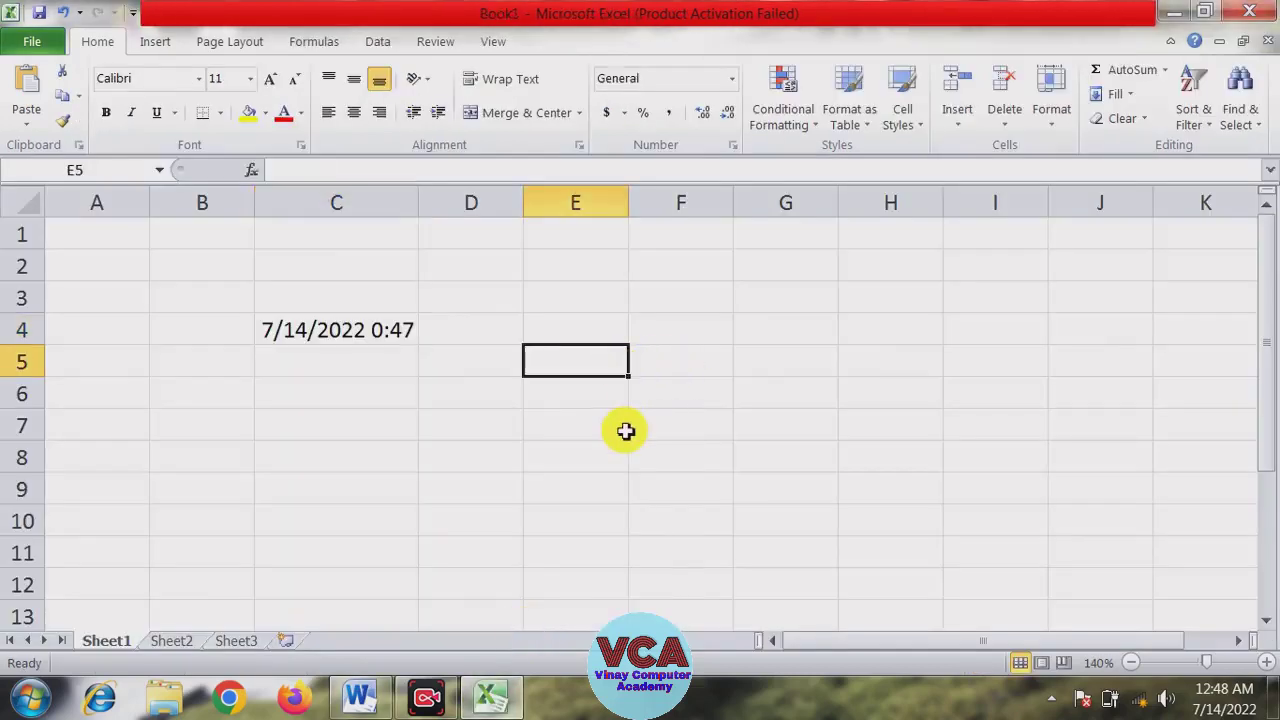
# Enter =TODAY() in E5, showing 7/14/2022, and compare it with the NOW formula in C4
pyautogui.write('=')
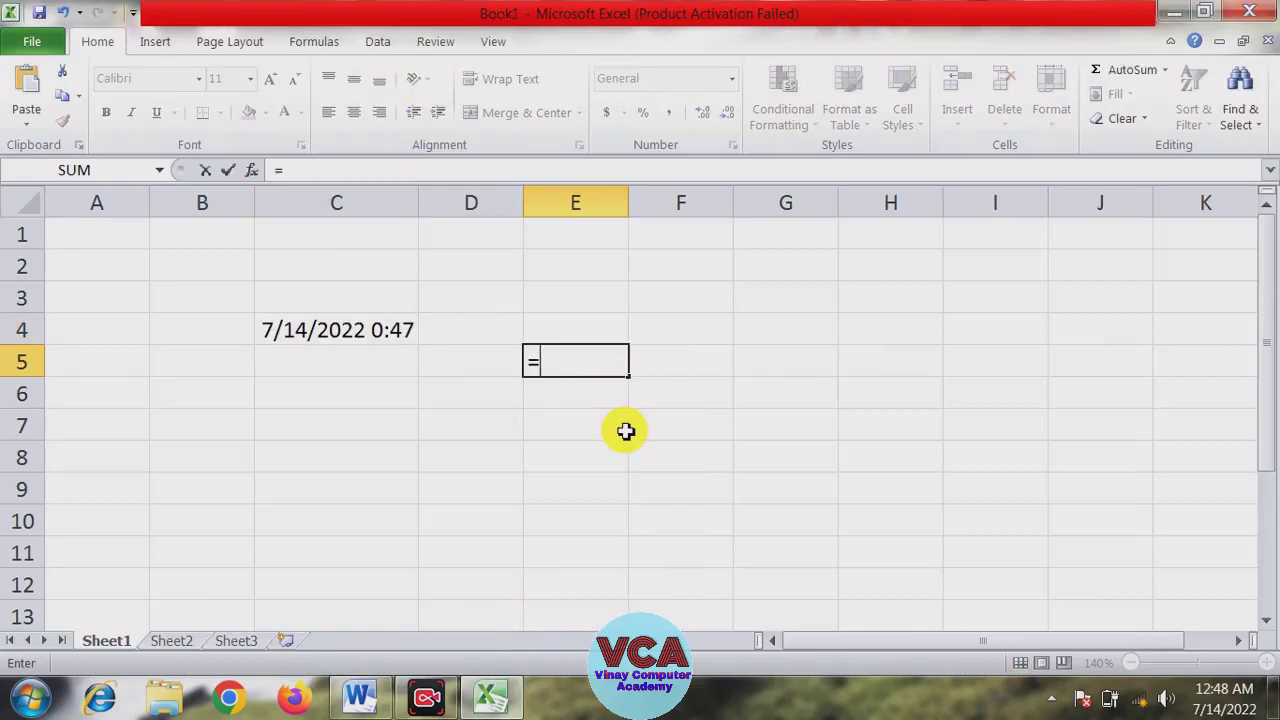
pyautogui.write('today')
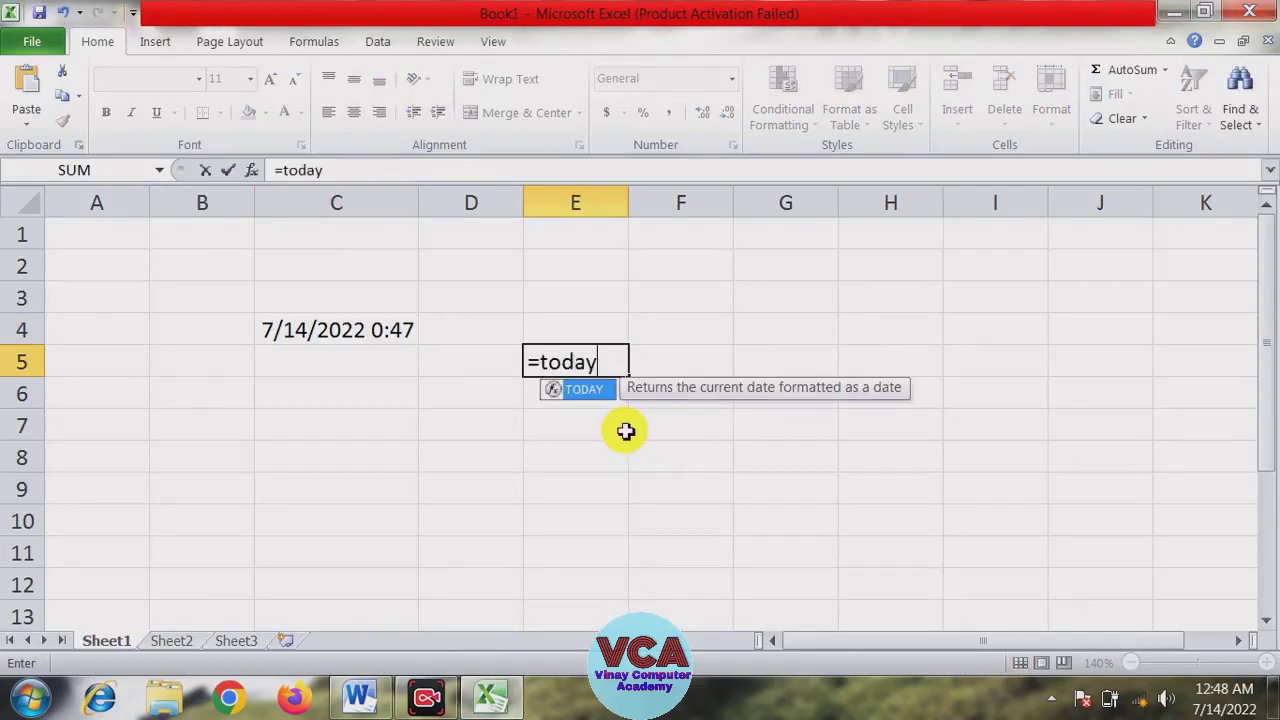
pyautogui.write('()')
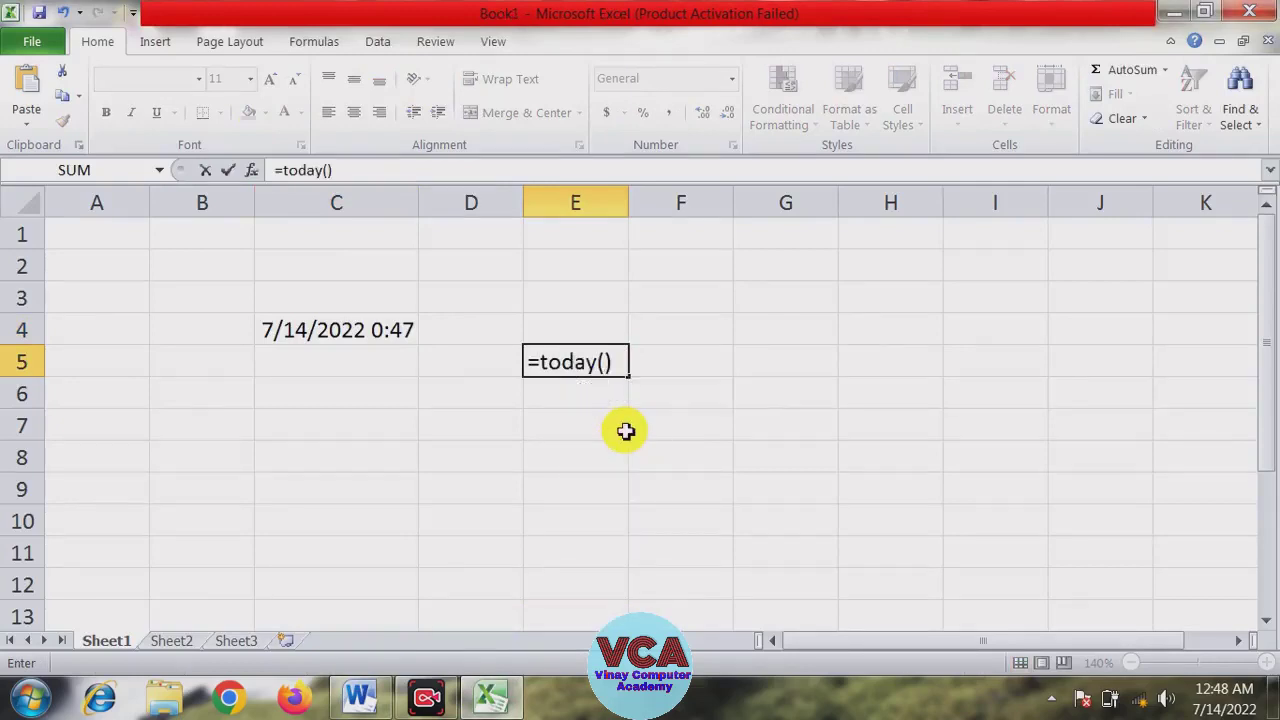
pyautogui.press('Return')
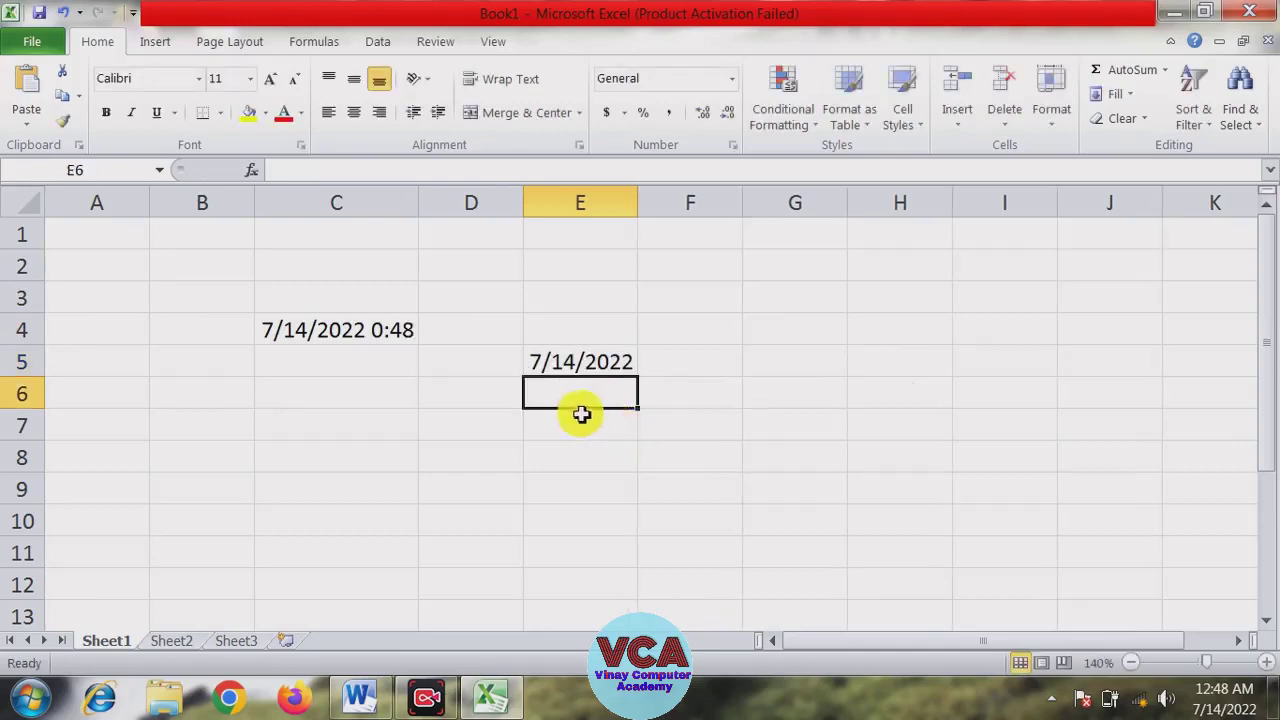
pyautogui.click(580, 364)
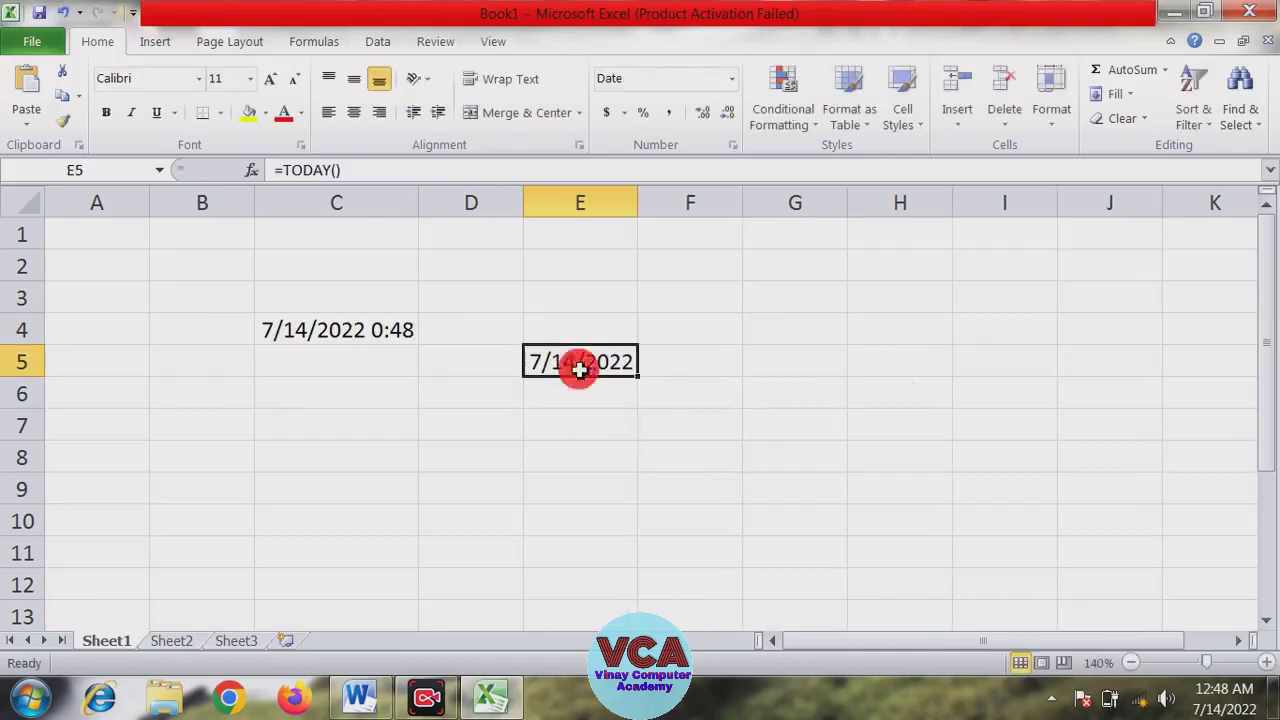
pyautogui.click(380, 331)
pyautogui.click(611, 361)
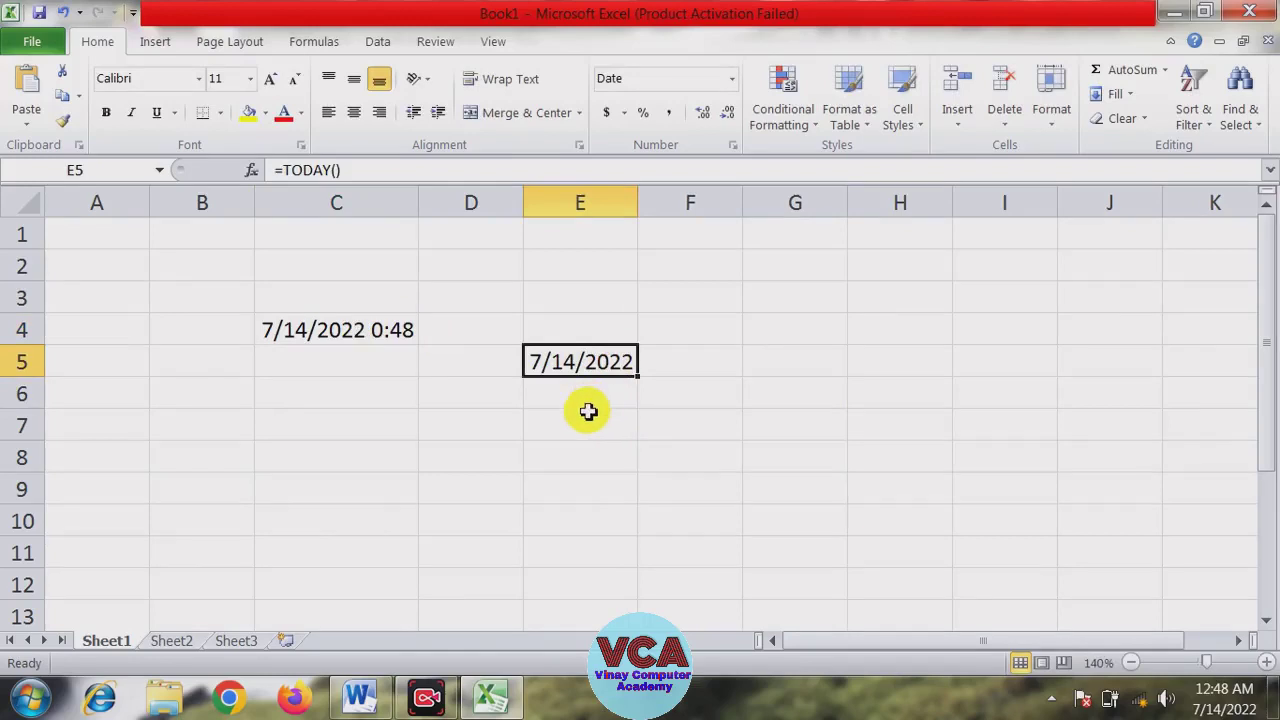
pyautogui.click(390, 330)
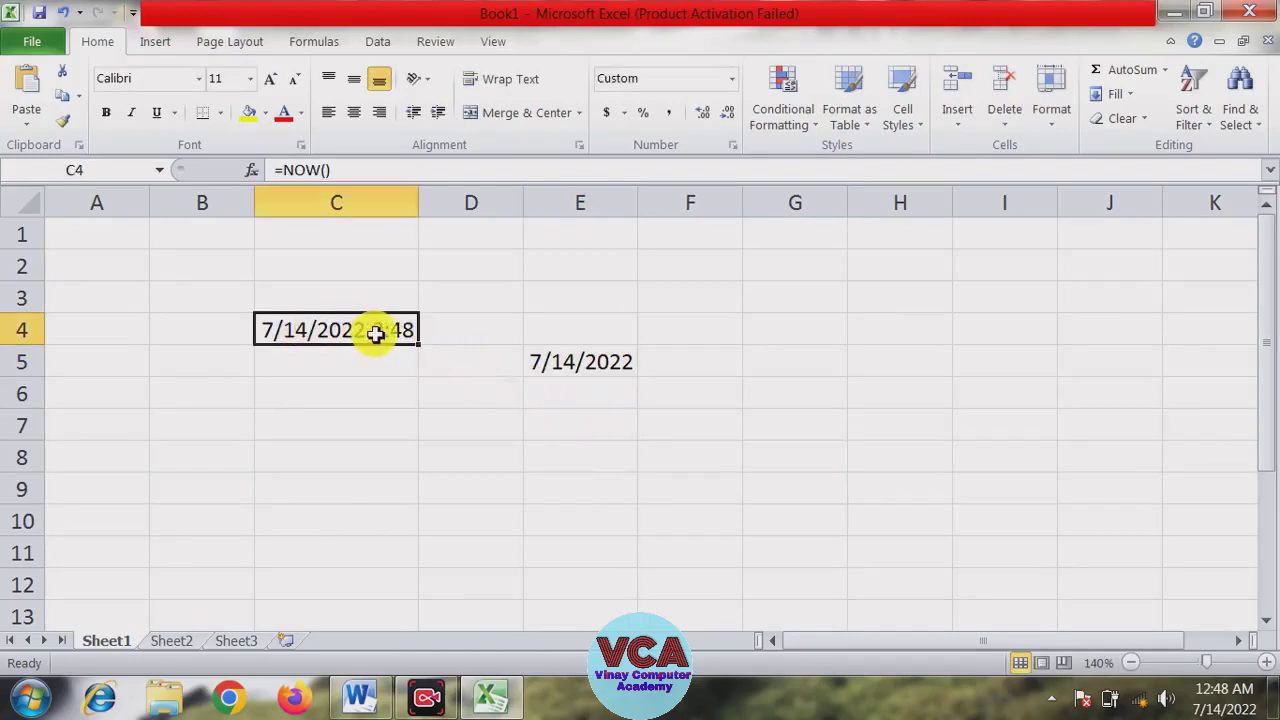
pyautogui.click(595, 363)
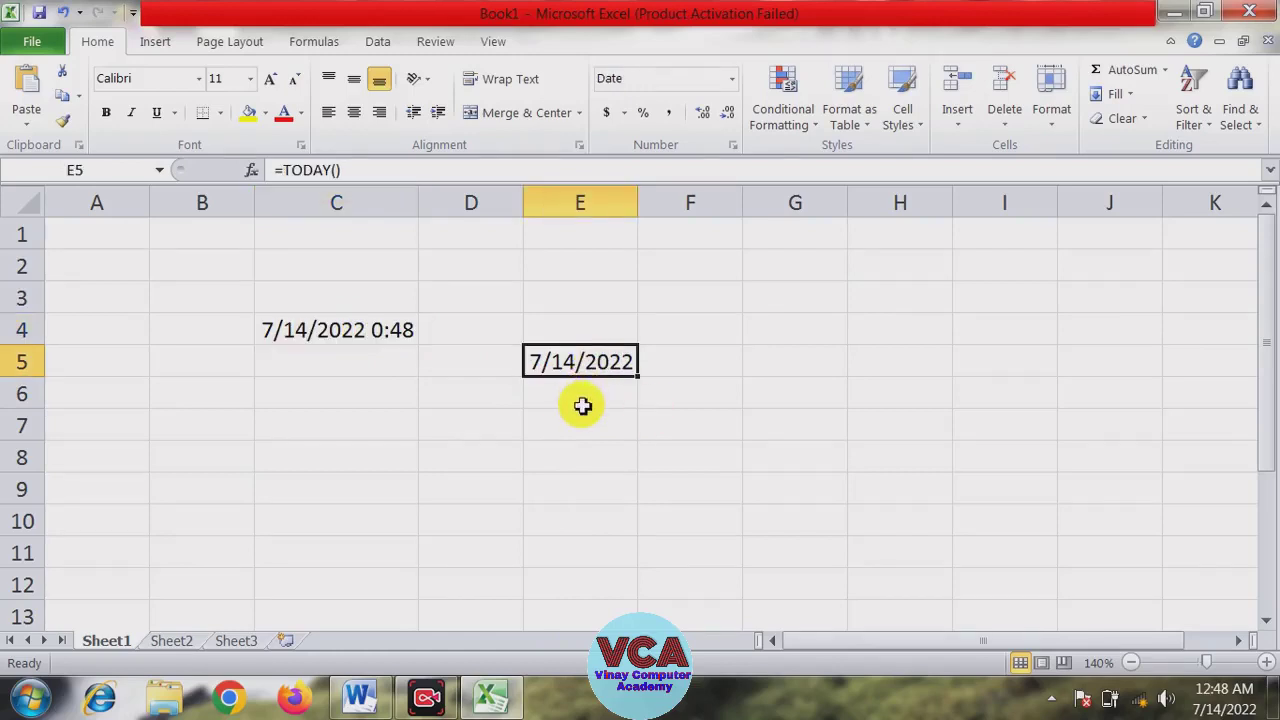
pyautogui.click(555, 424)
pyautogui.click(514, 424)
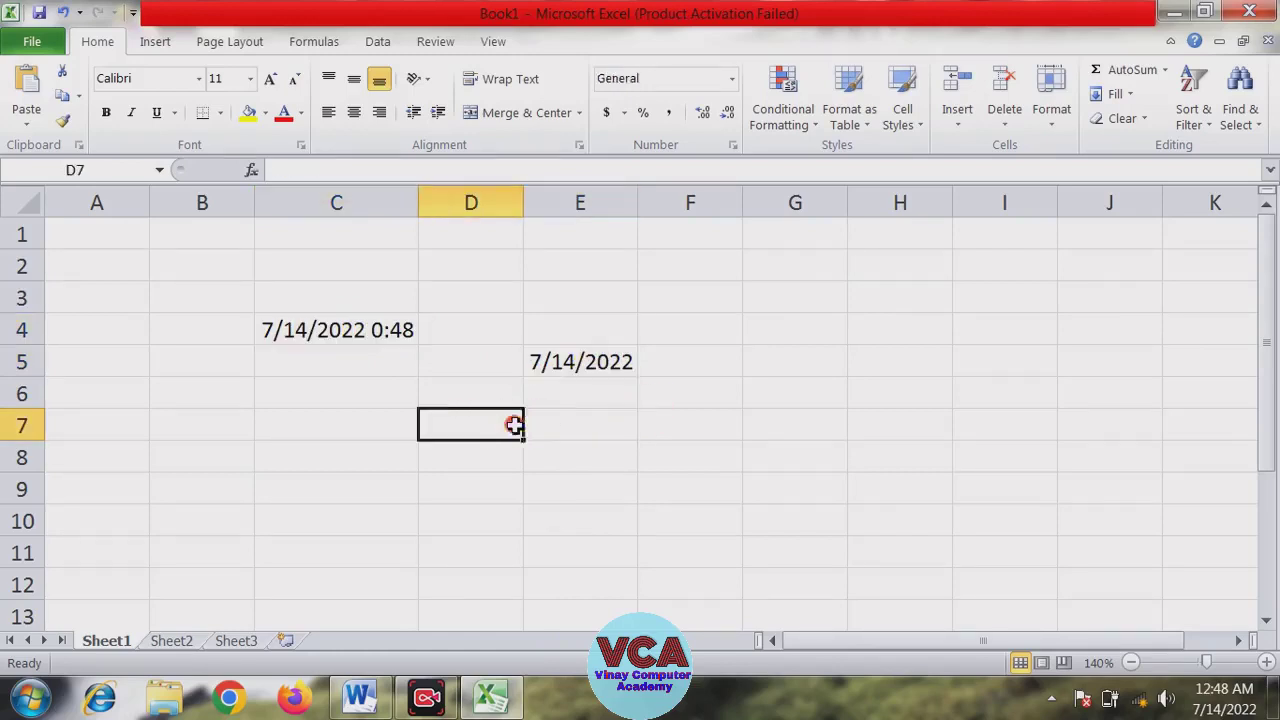
pyautogui.click(463, 395)
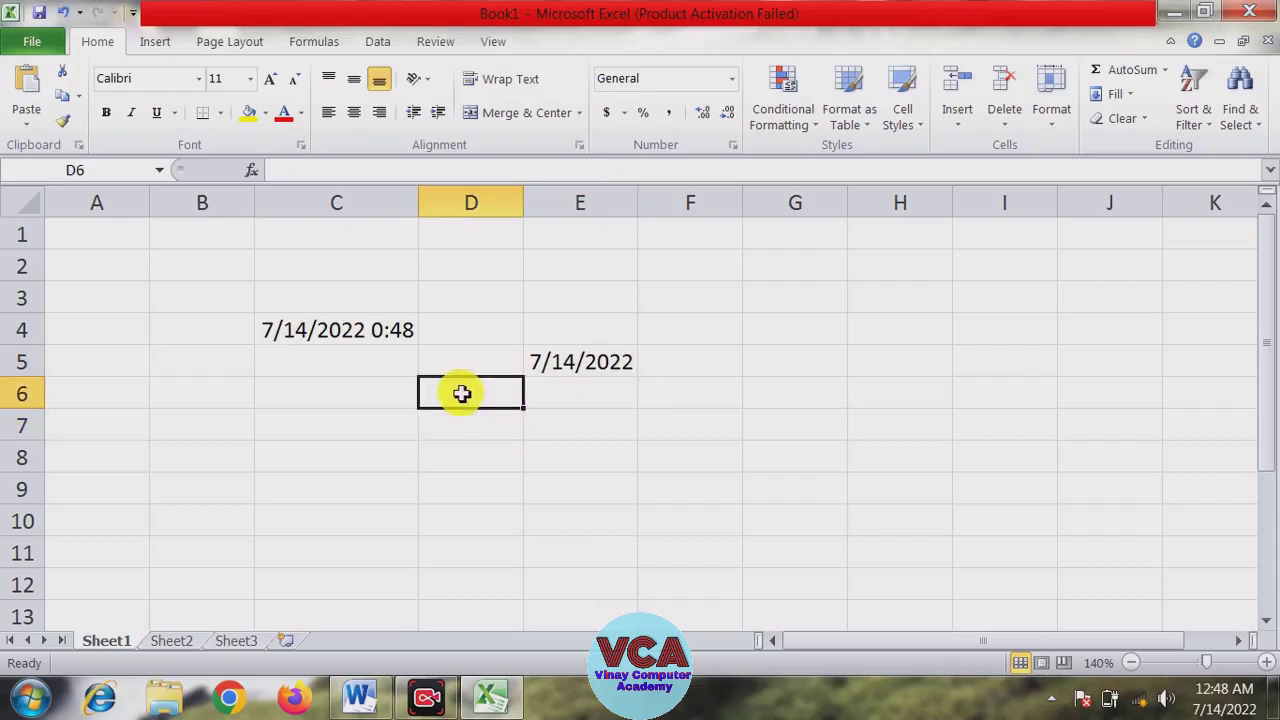
pyautogui.click(506, 427)
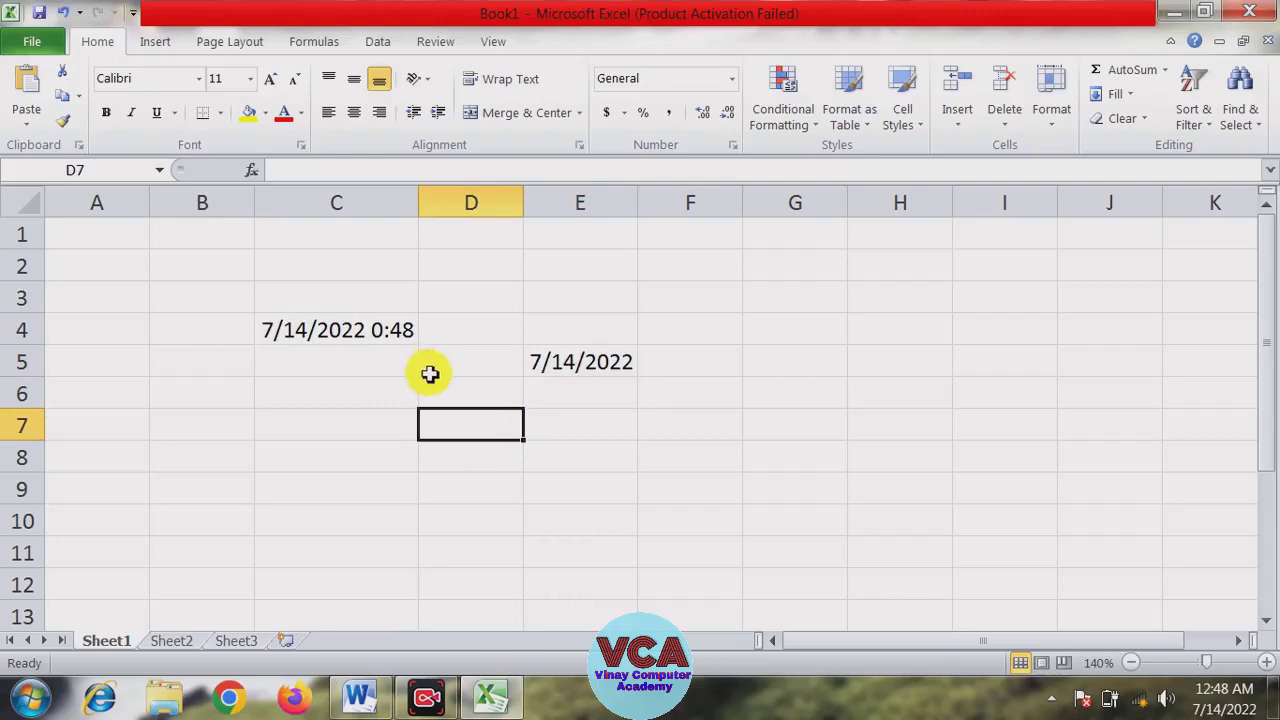
pyautogui.click(371, 694)
pyautogui.scroll(-1, 443, 463)
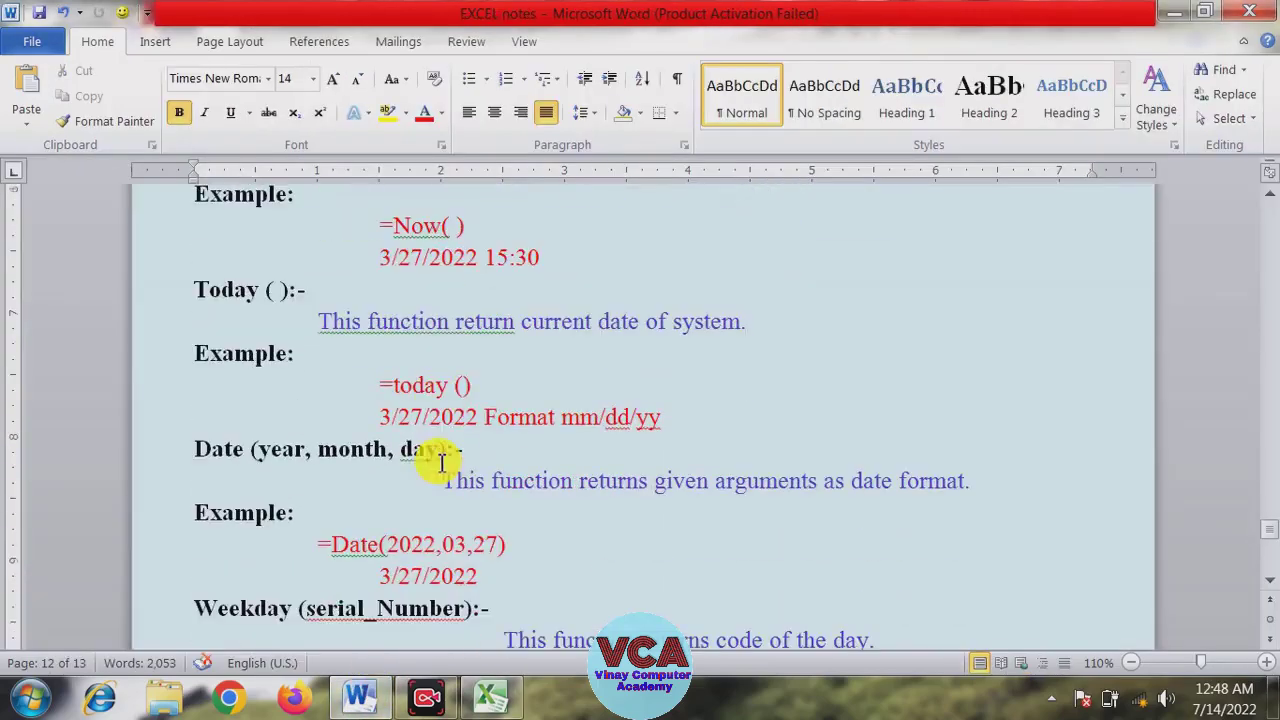
pyautogui.moveTo(246, 451); pyautogui.dragTo(194, 457)
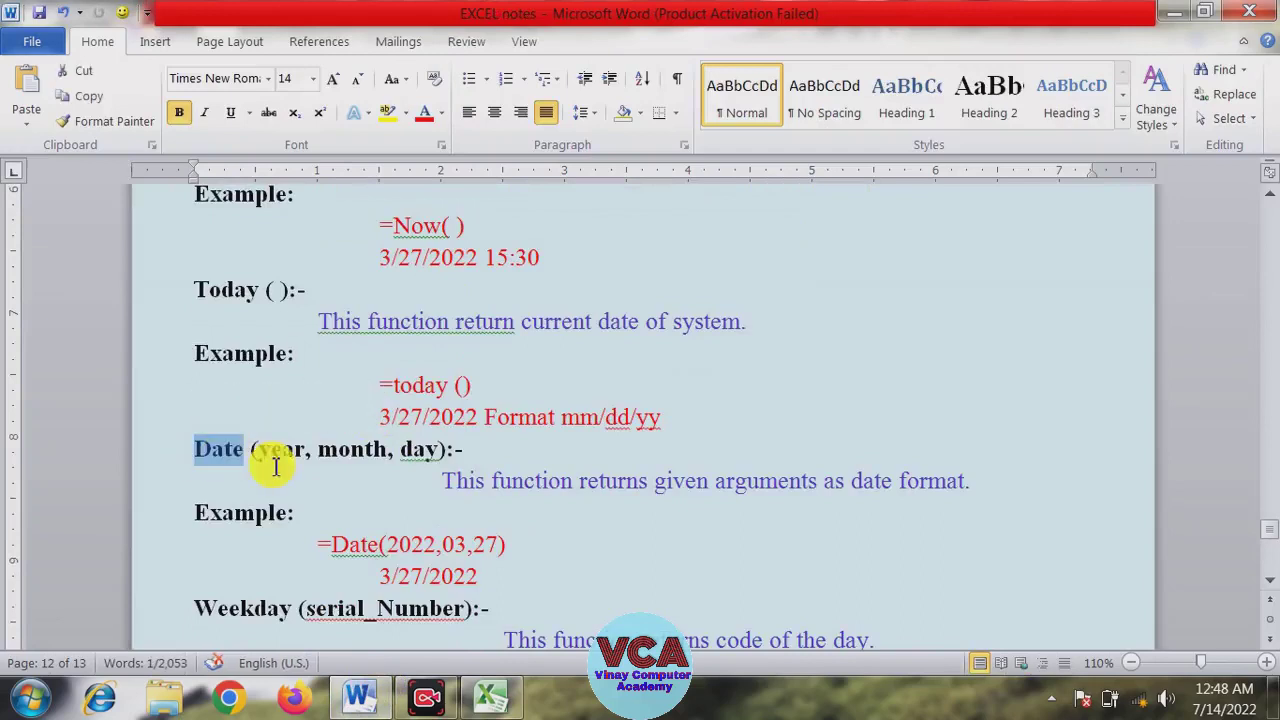
pyautogui.click(312, 451)
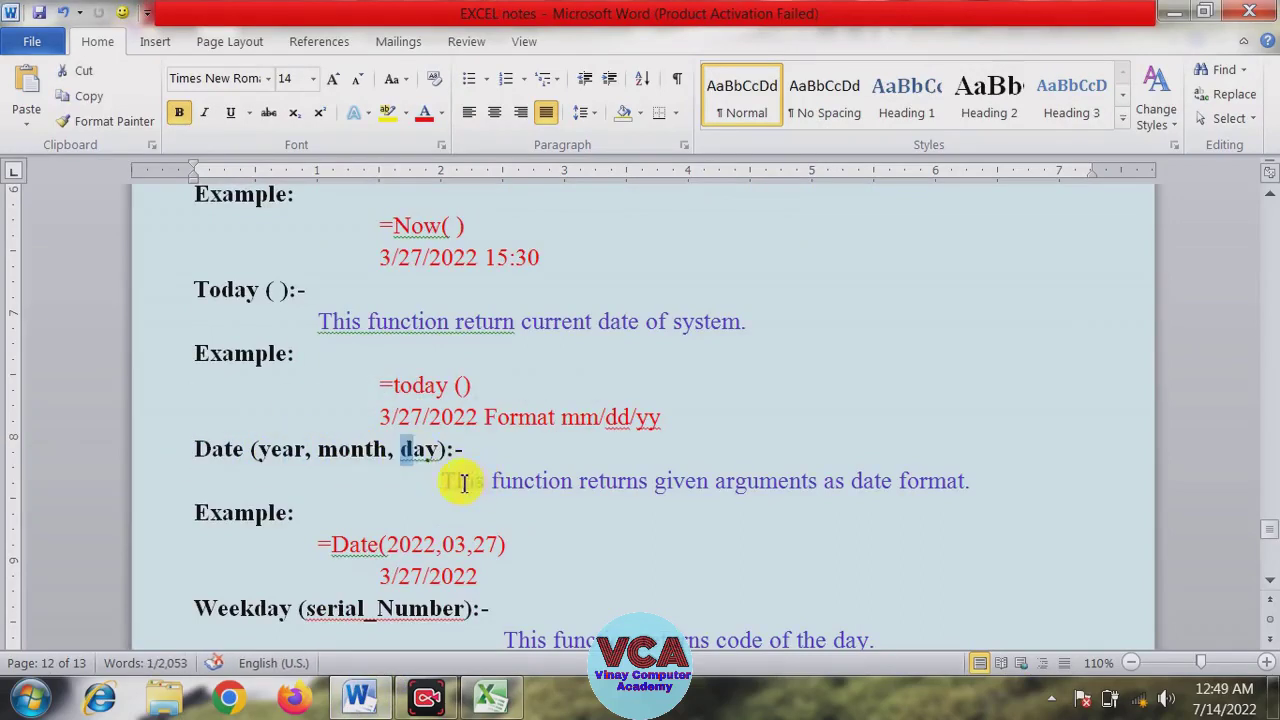
pyautogui.moveTo(452, 481); pyautogui.dragTo(962, 481)
pyautogui.scroll(-1, 696, 517)
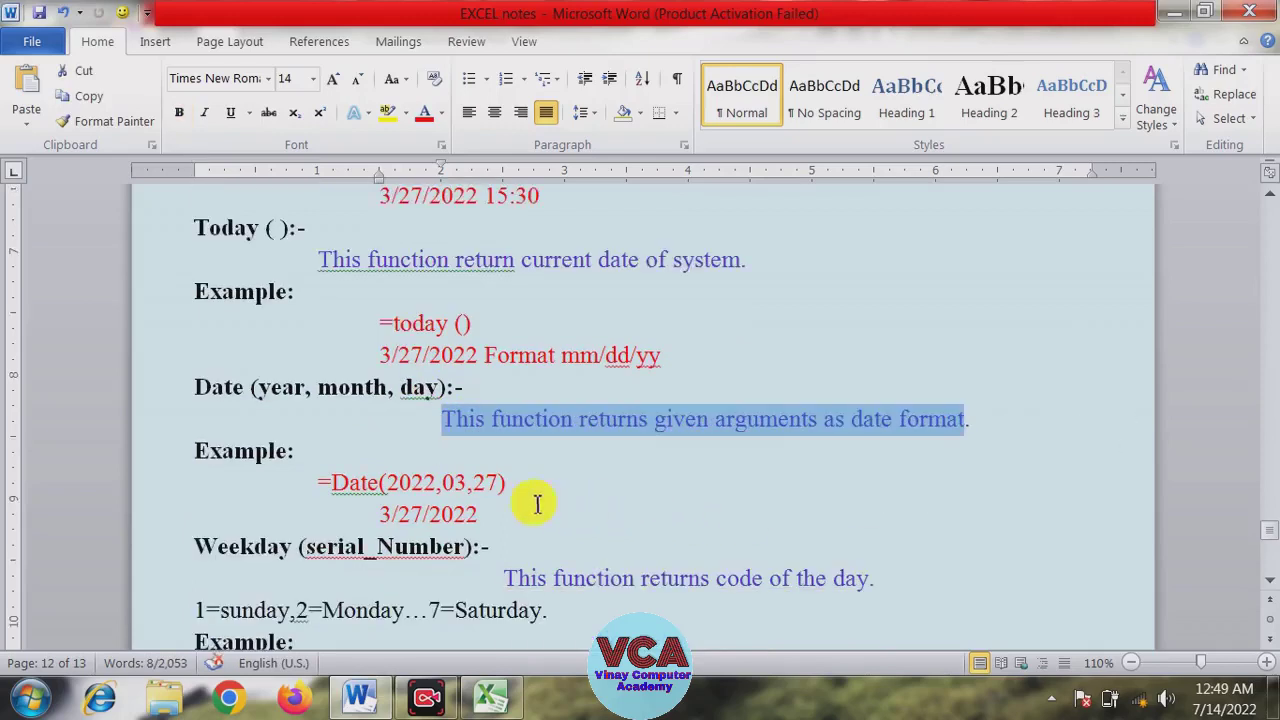
pyautogui.click(500, 483)
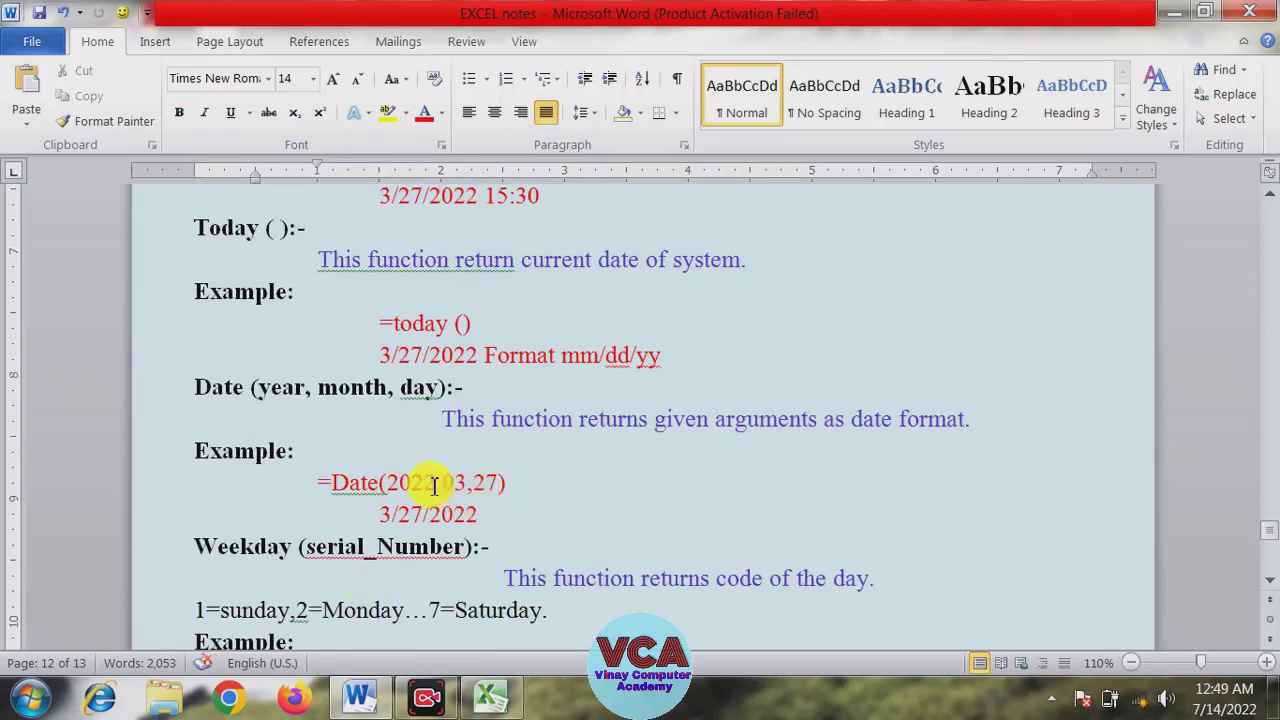
pyautogui.moveTo(437, 485)
pyautogui.mouseDown()
pyautogui.moveTo(387, 485)
pyautogui.moveTo(467, 484)
pyautogui.moveTo(387, 483)
pyautogui.mouseUp()
pyautogui.click(494, 487)
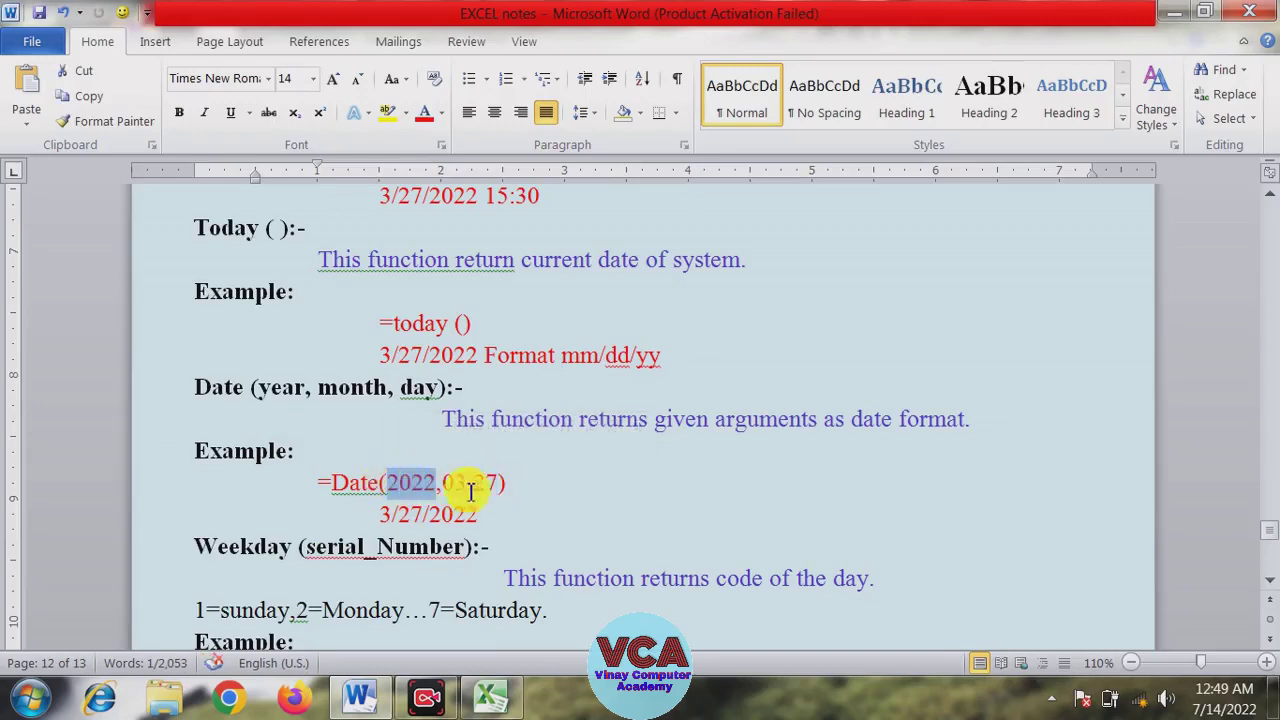
pyautogui.moveTo(471, 484); pyautogui.dragTo(500, 493)
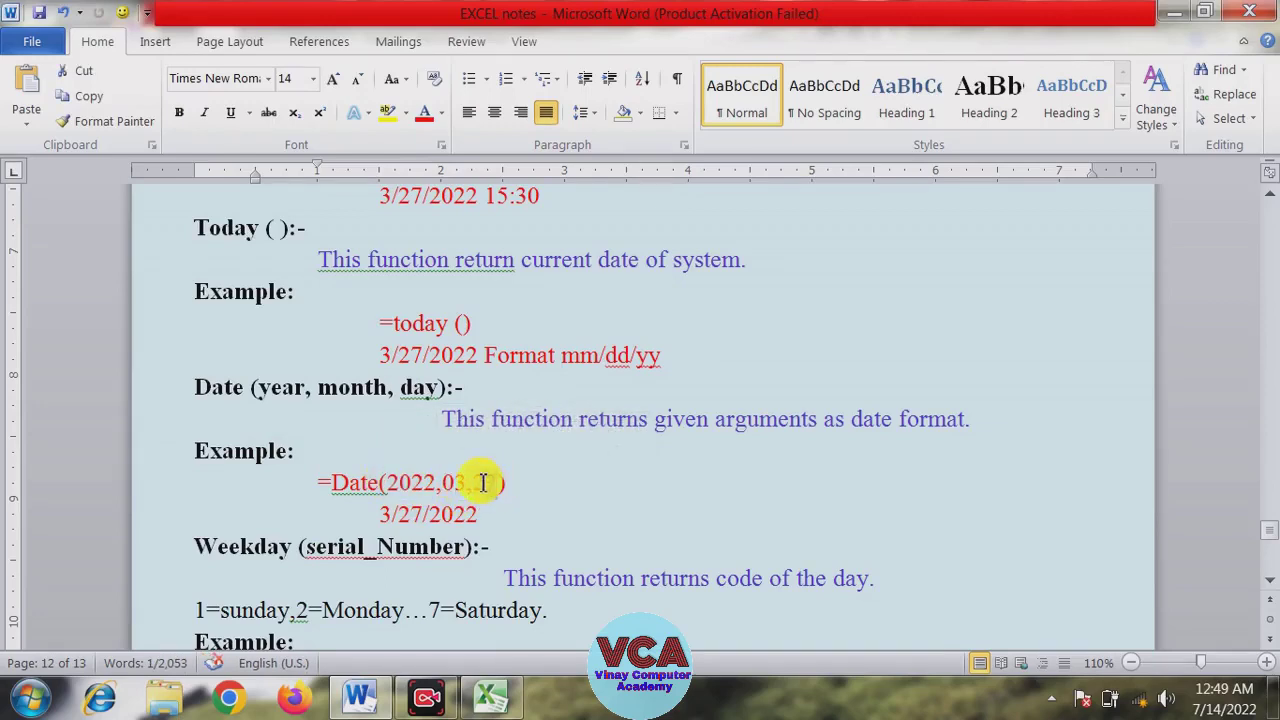
pyautogui.click(500, 705)
pyautogui.click(583, 458)
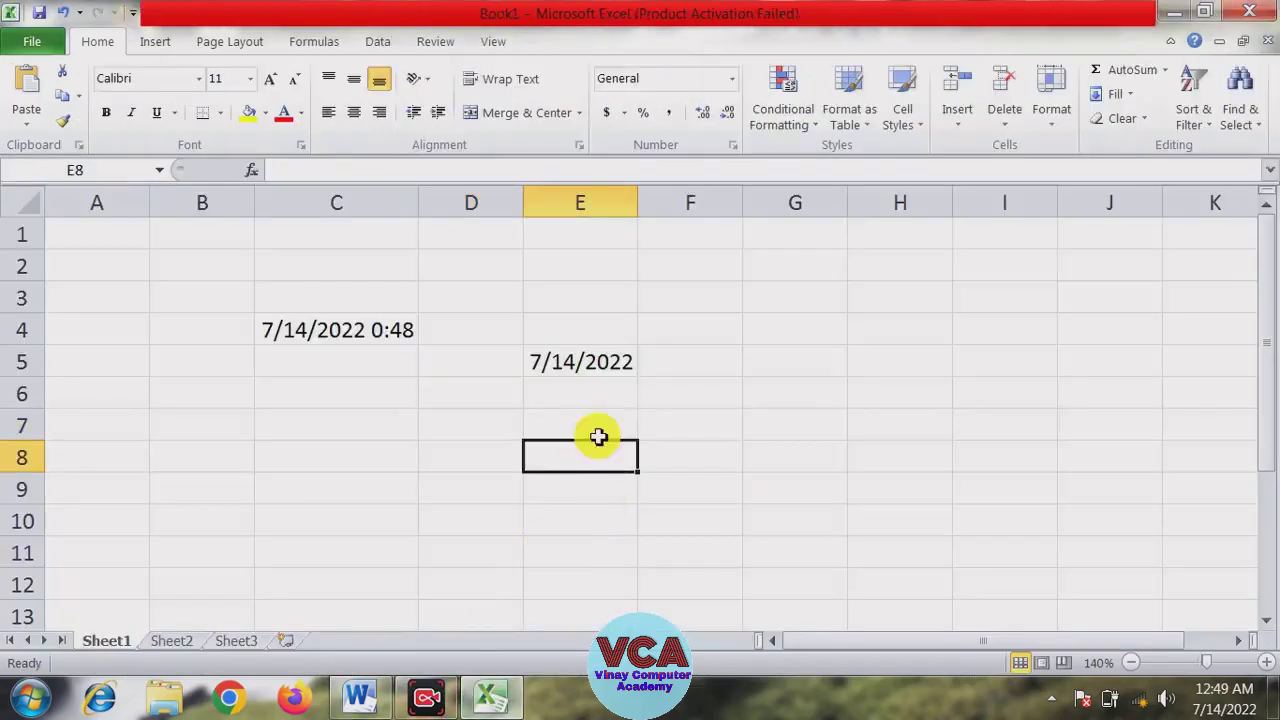
pyautogui.click(594, 432)
pyautogui.click(368, 695)
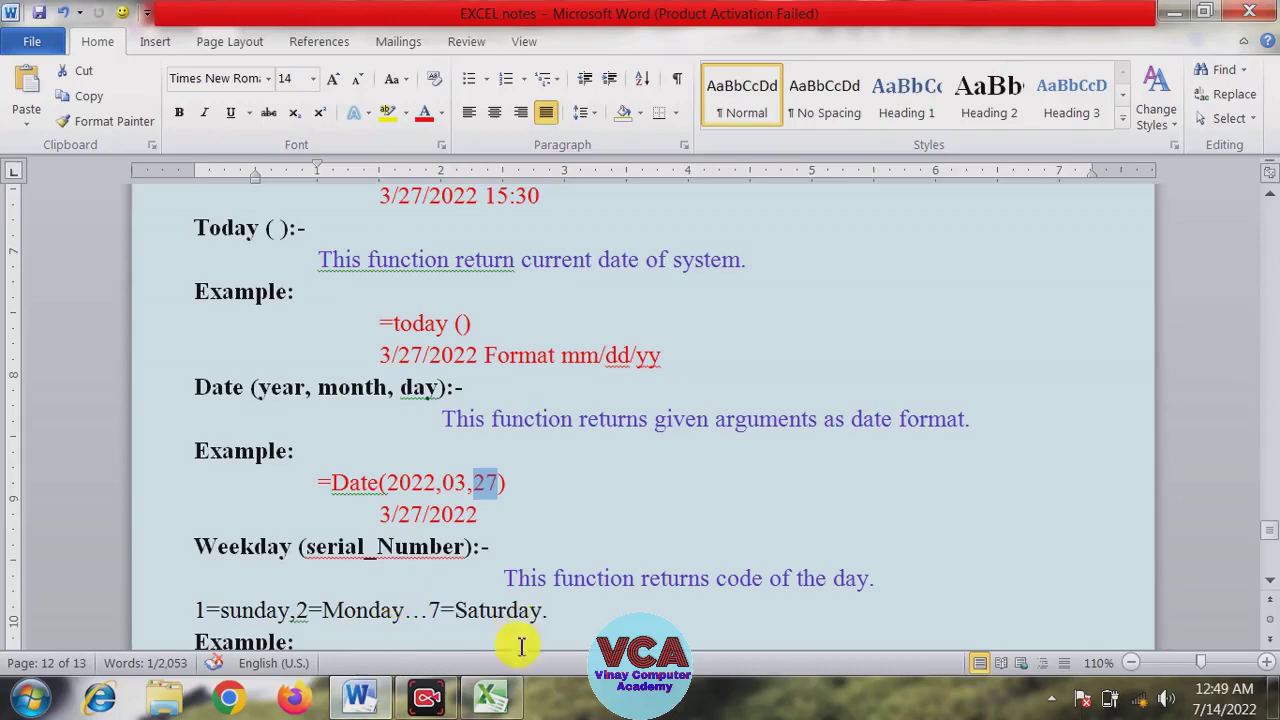
pyautogui.click(497, 705)
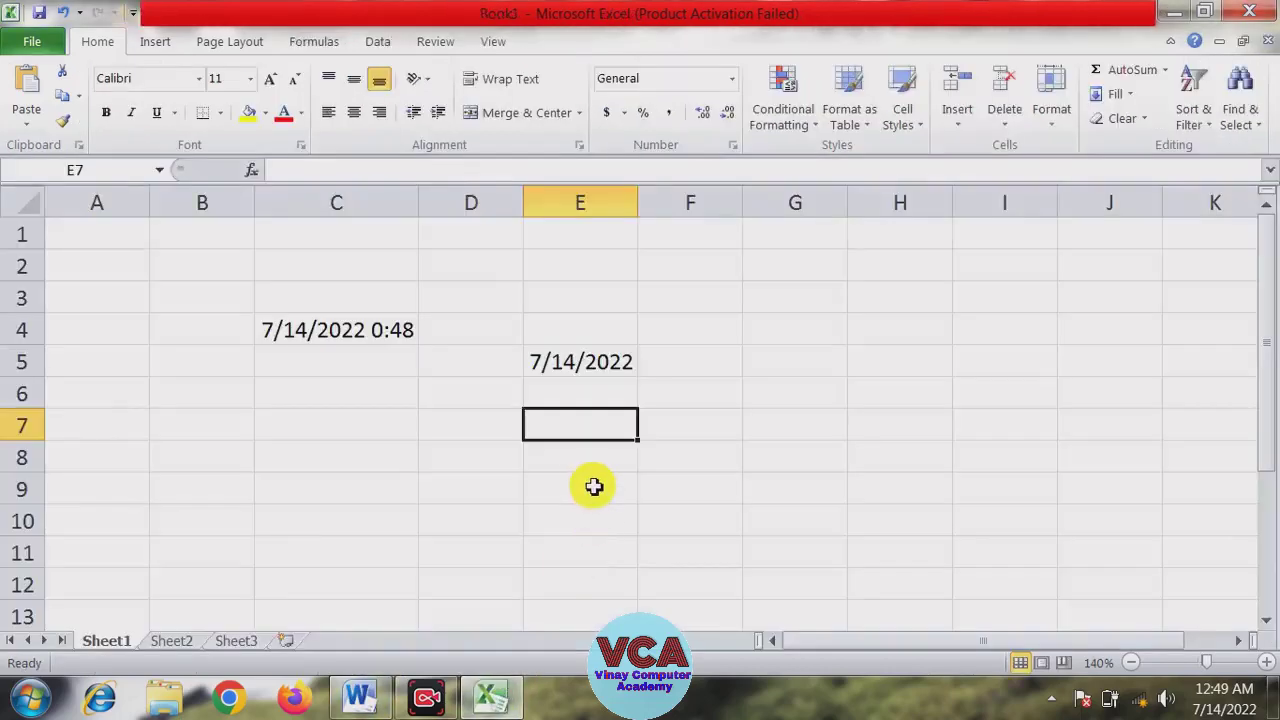
# Enter =DATE(2022,3,27) in E7 so it displays 3/27/2022
pyautogui.write('=dat')
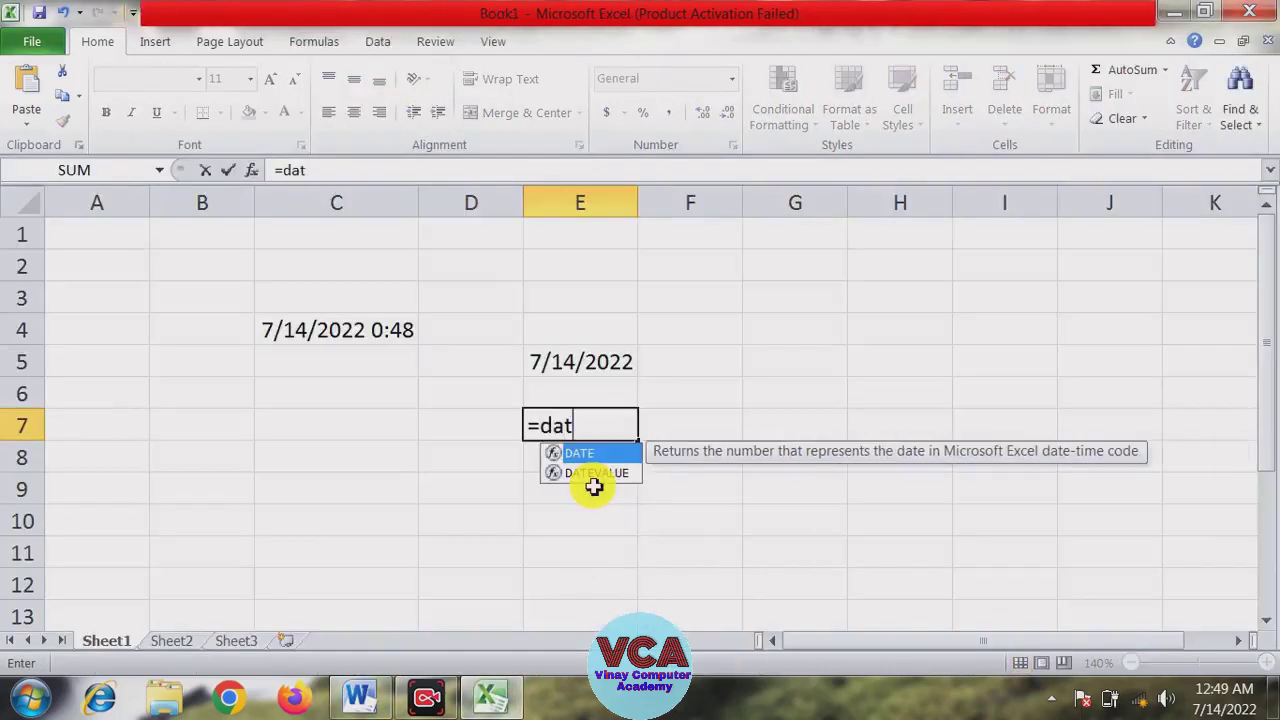
pyautogui.write('e(')
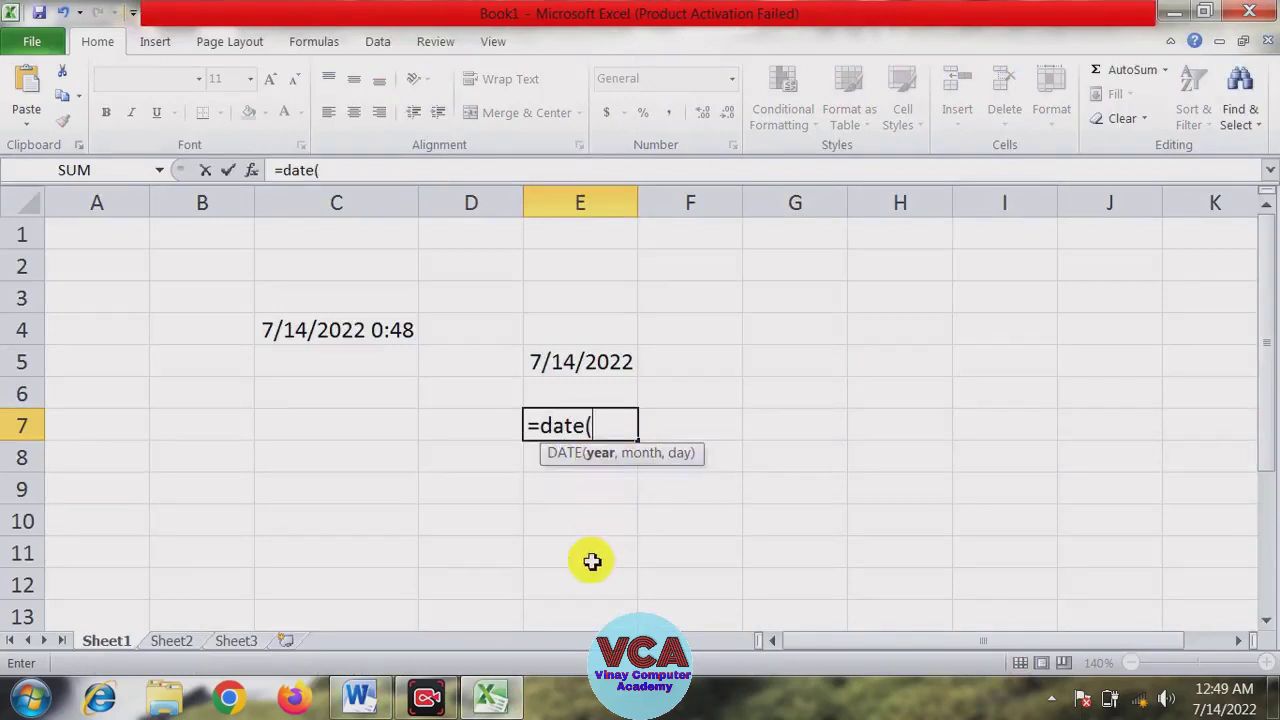
pyautogui.write('2022')
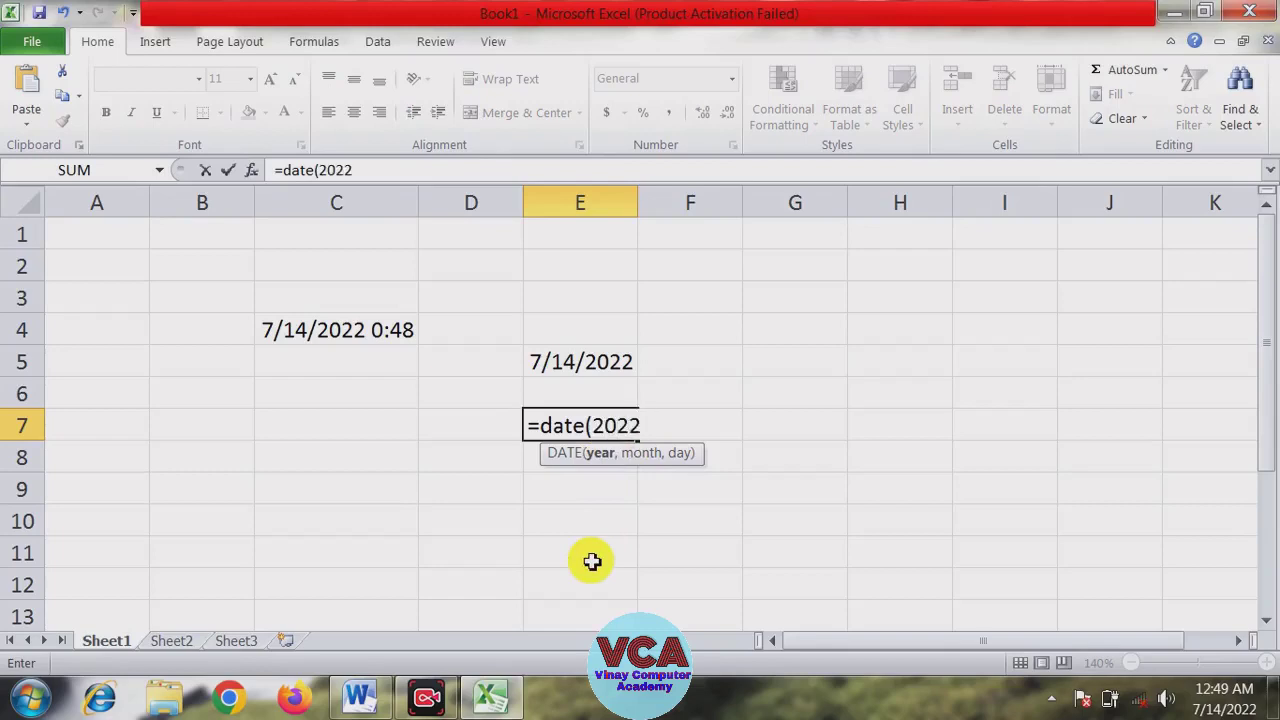
pyautogui.write(',')
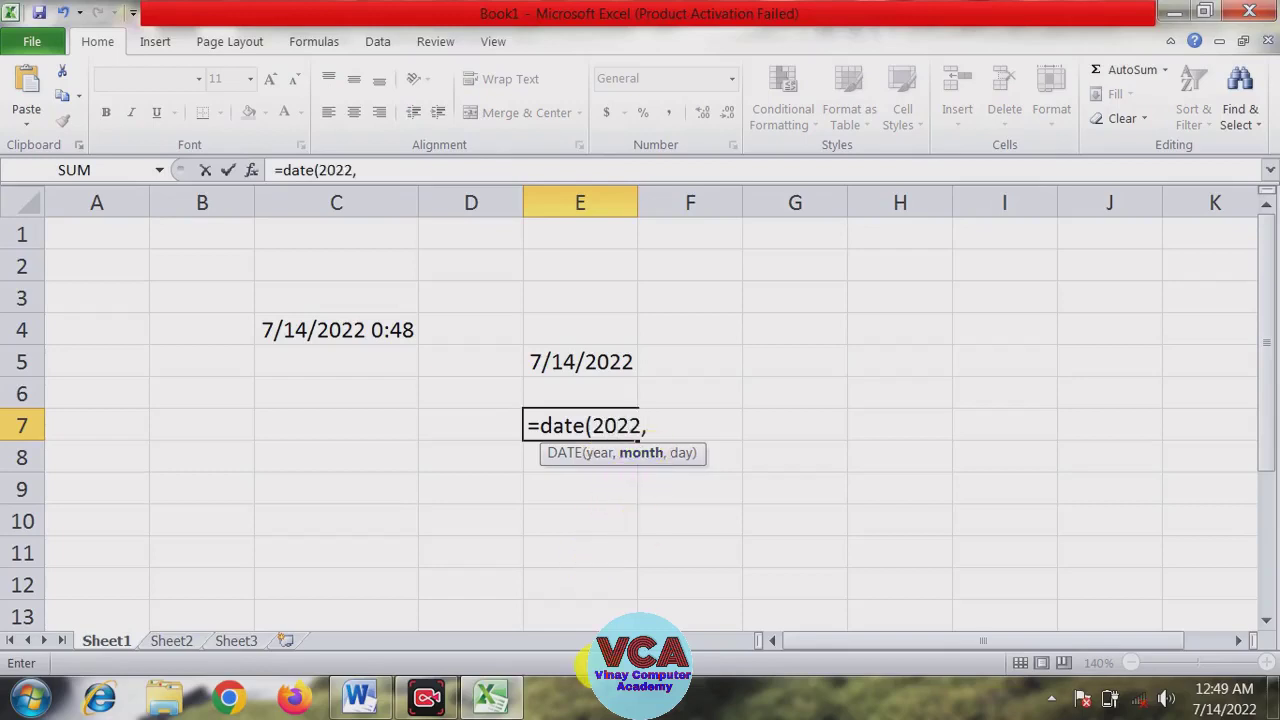
pyautogui.write('3')
pyautogui.write(',27')
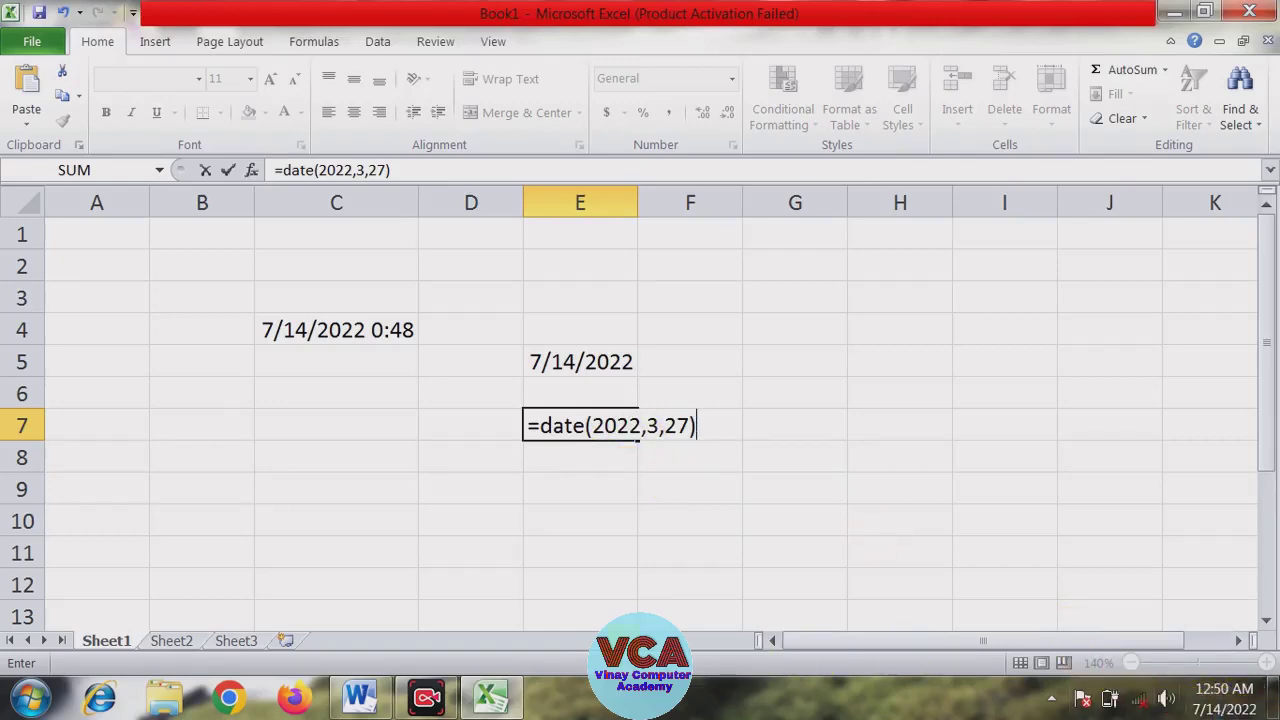
pyautogui.press('Return')
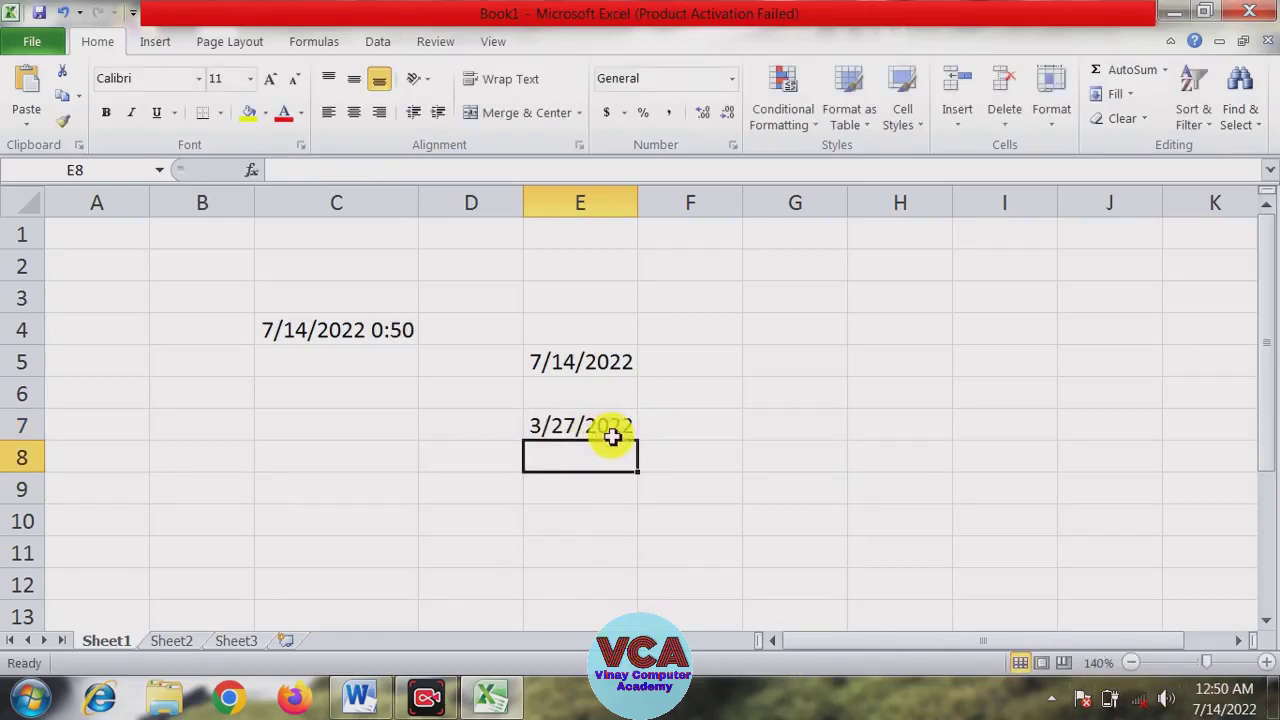
pyautogui.click(697, 457)
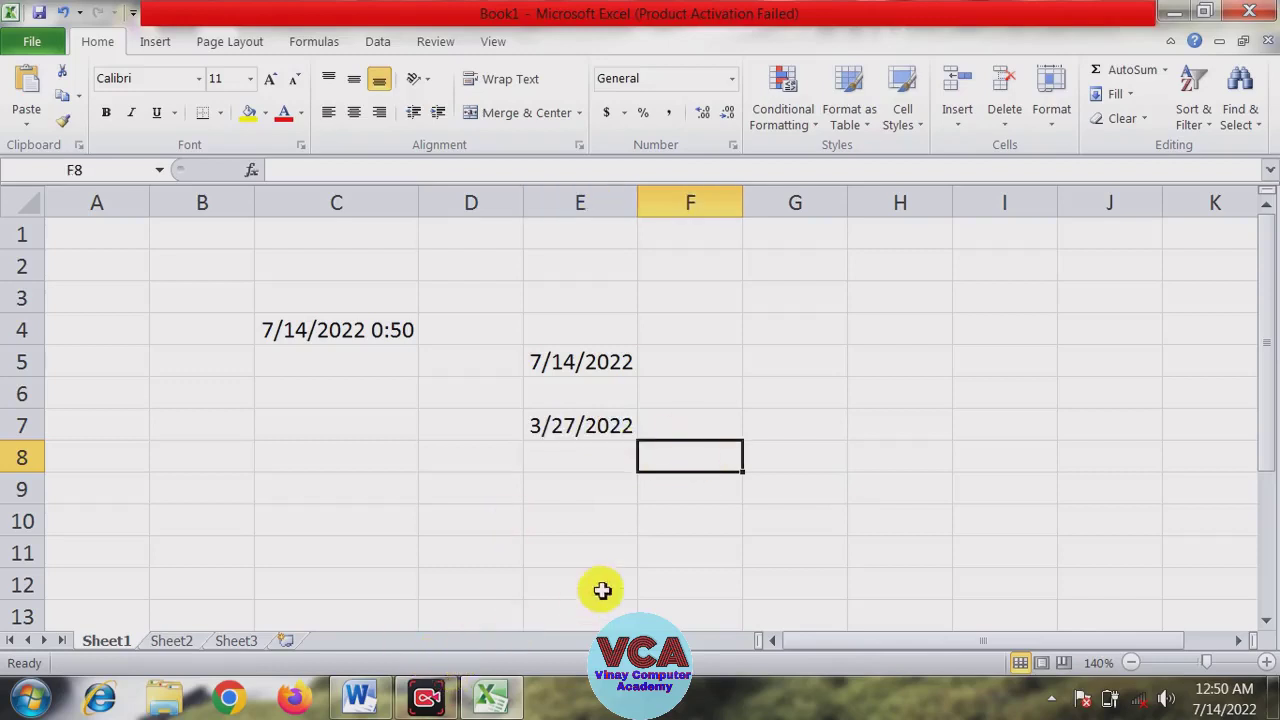
pyautogui.click(786, 437)
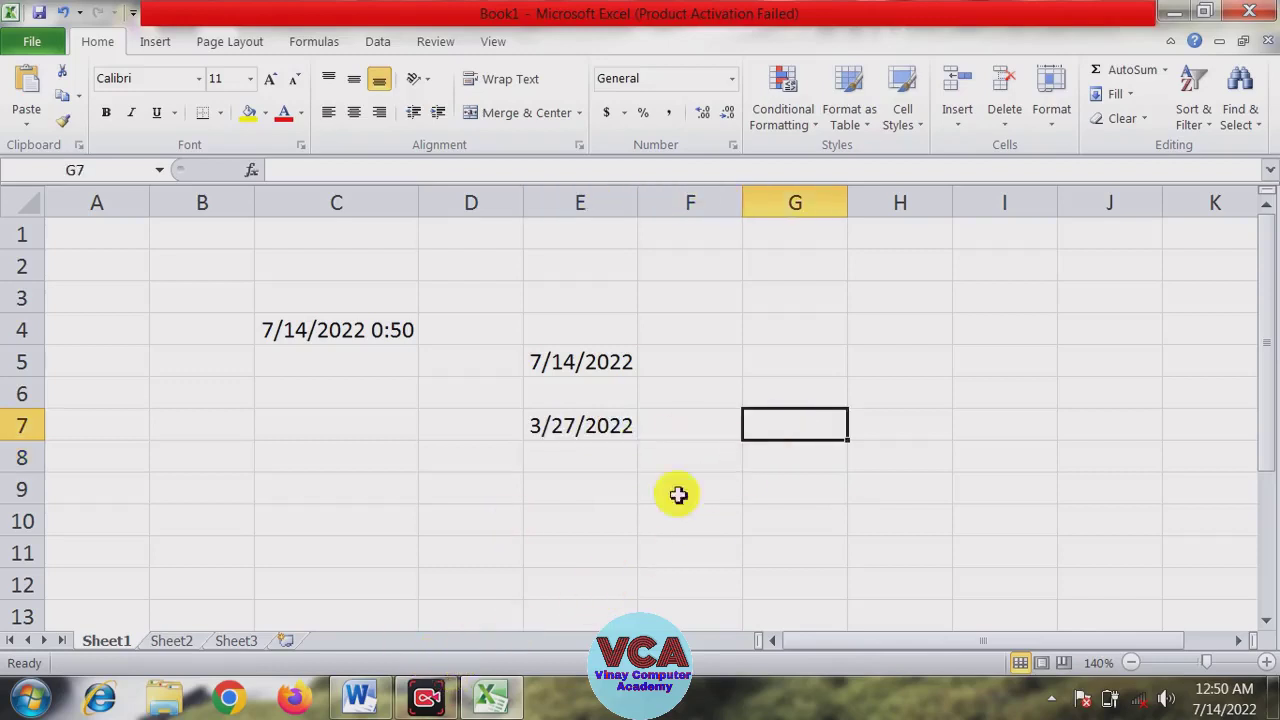
# Review the WEEKDAY notes in Word (1=Sunday … 7=Saturday), then return to Excel
pyautogui.click(360, 697)
pyautogui.scroll(-2, 336, 523)
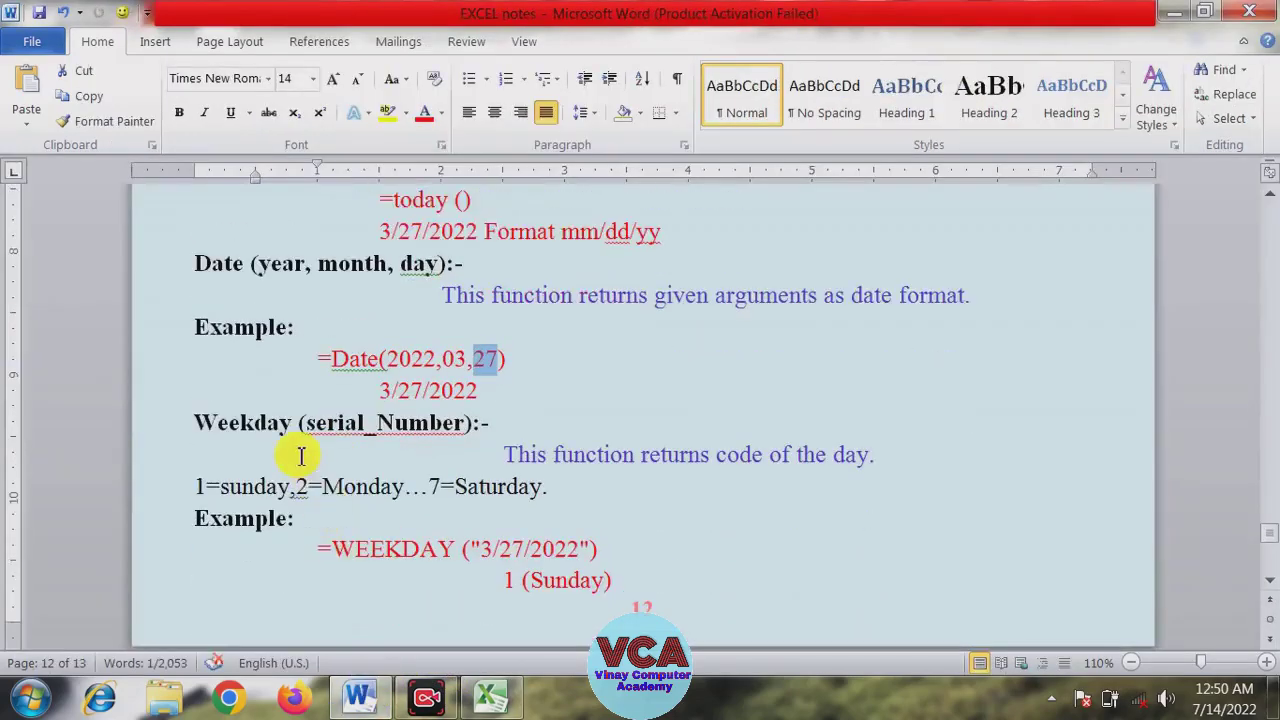
pyautogui.scroll(-1, 300, 455)
pyautogui.scroll(-1, 290, 447)
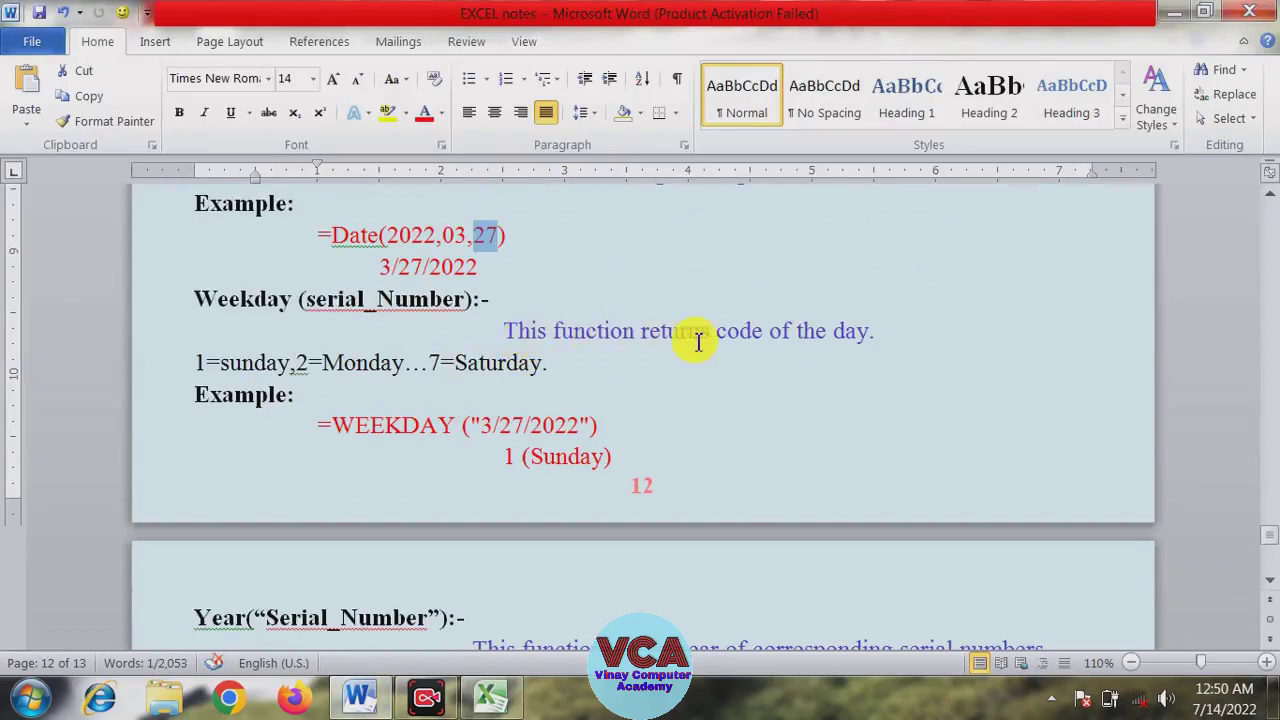
pyautogui.moveTo(868, 333); pyautogui.dragTo(827, 347)
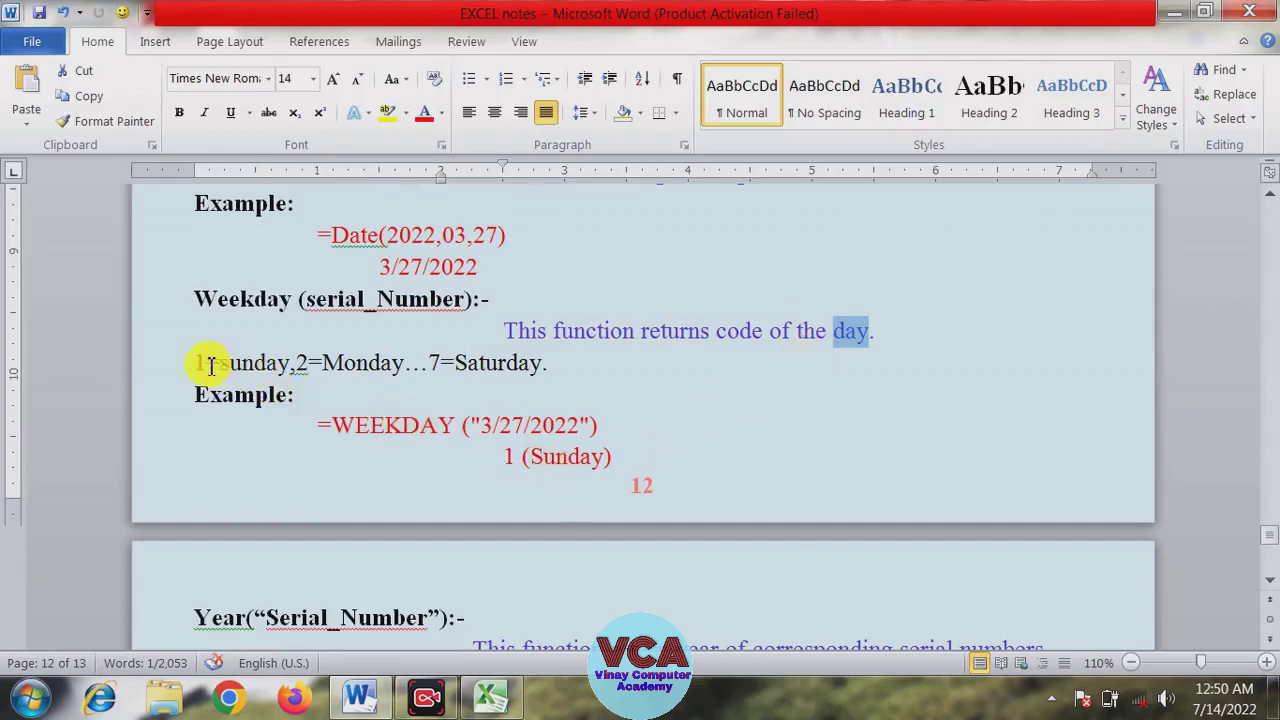
pyautogui.click(242, 364)
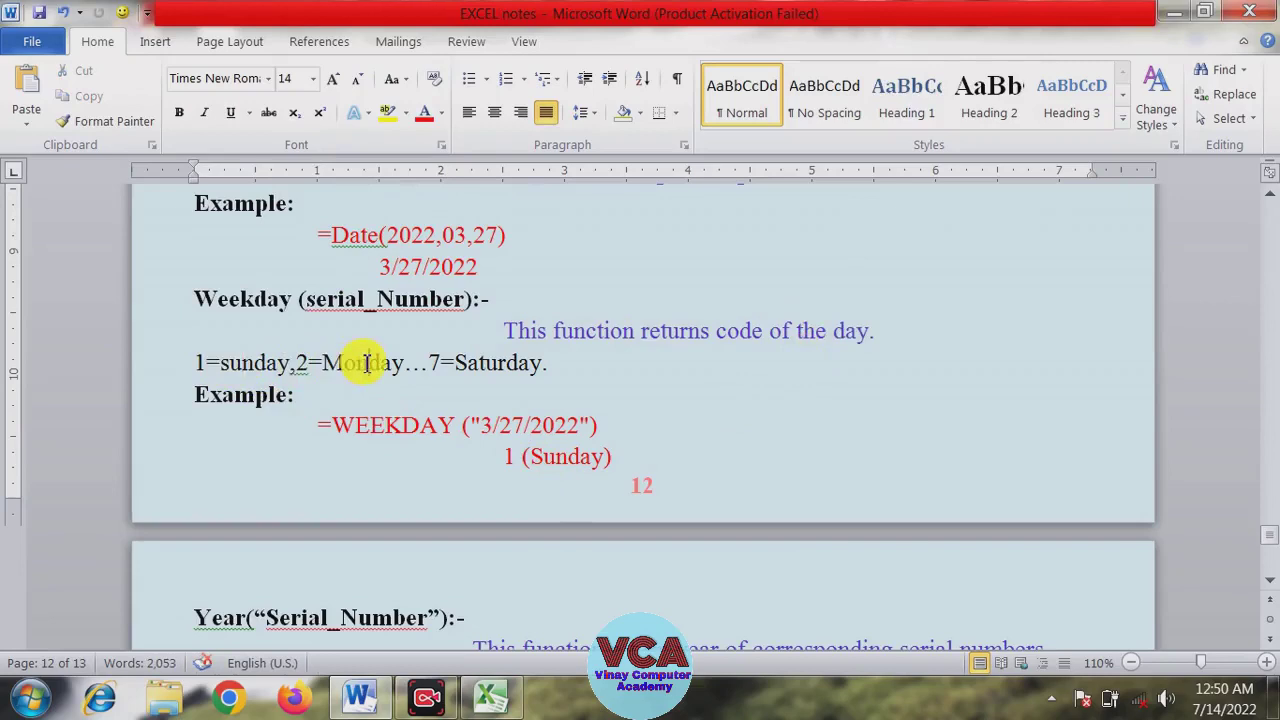
pyautogui.moveTo(367, 364); pyautogui.dragTo(345, 366)
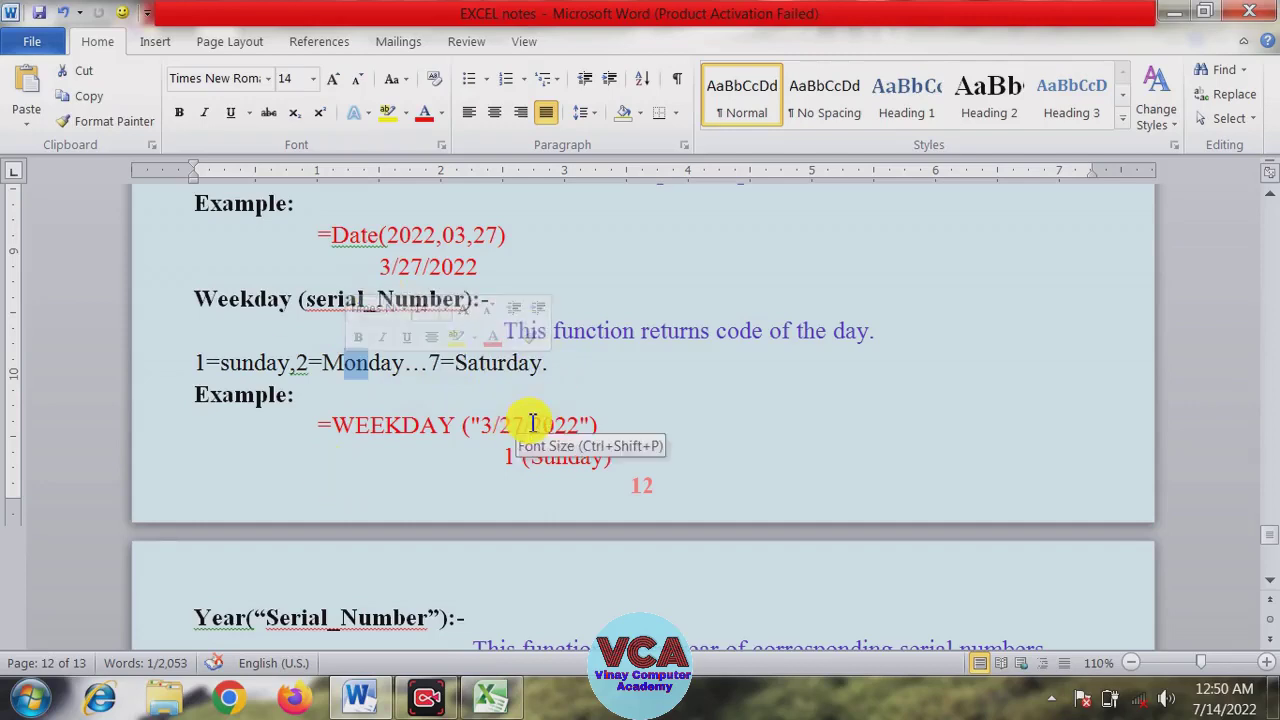
pyautogui.click(505, 700)
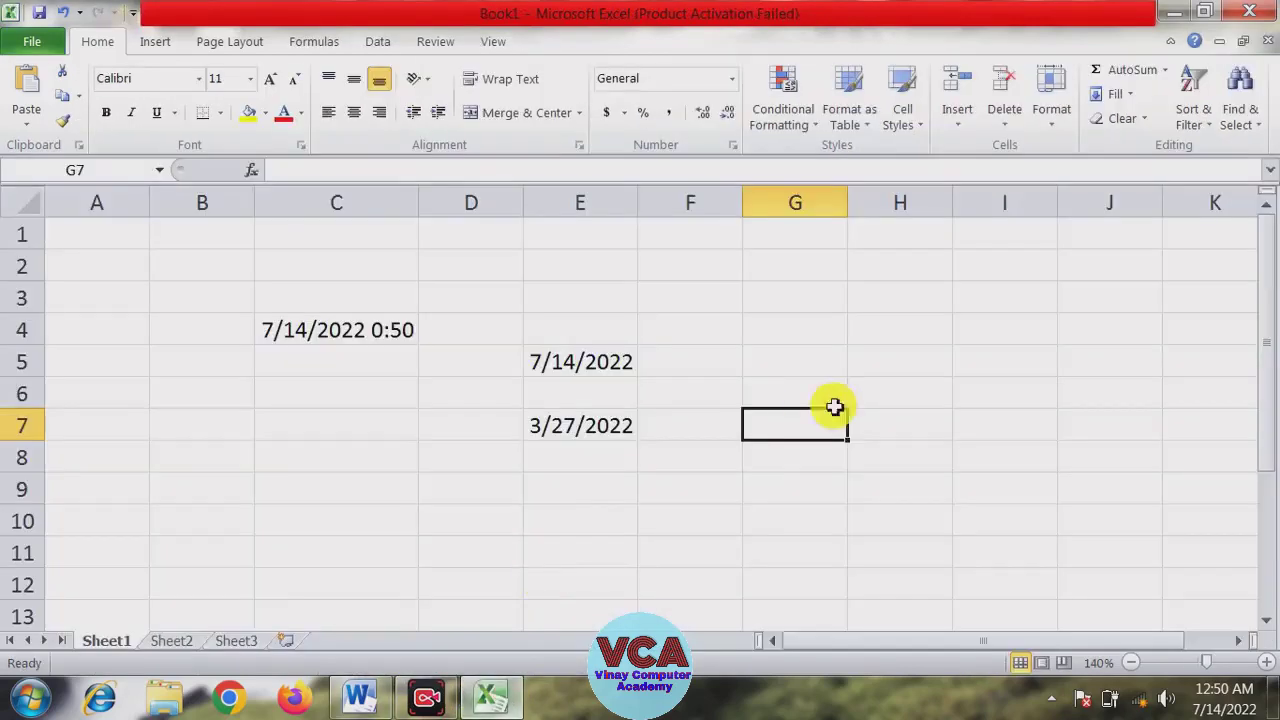
# Enter =weekday("3/27/2022") in G6 to get 1, then switch to the Word notes
pyautogui.click(783, 390)
pyautogui.write('=')
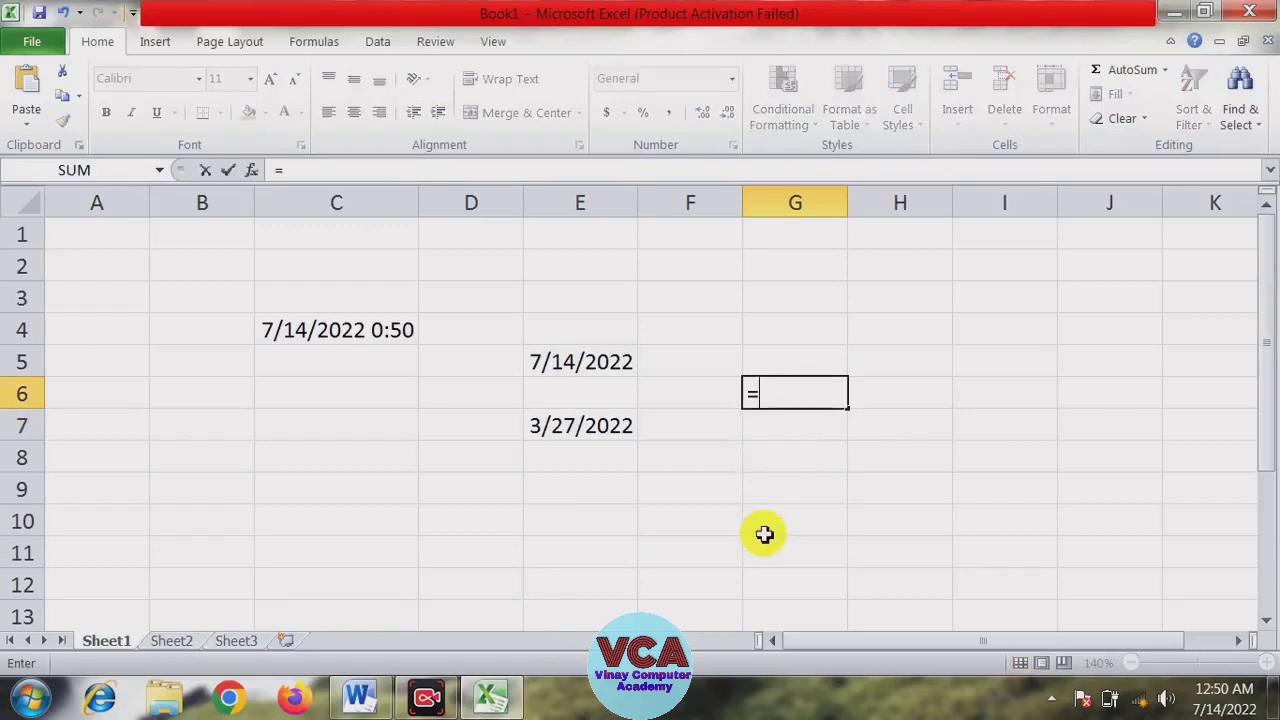
pyautogui.write('w')
pyautogui.write('eekday')
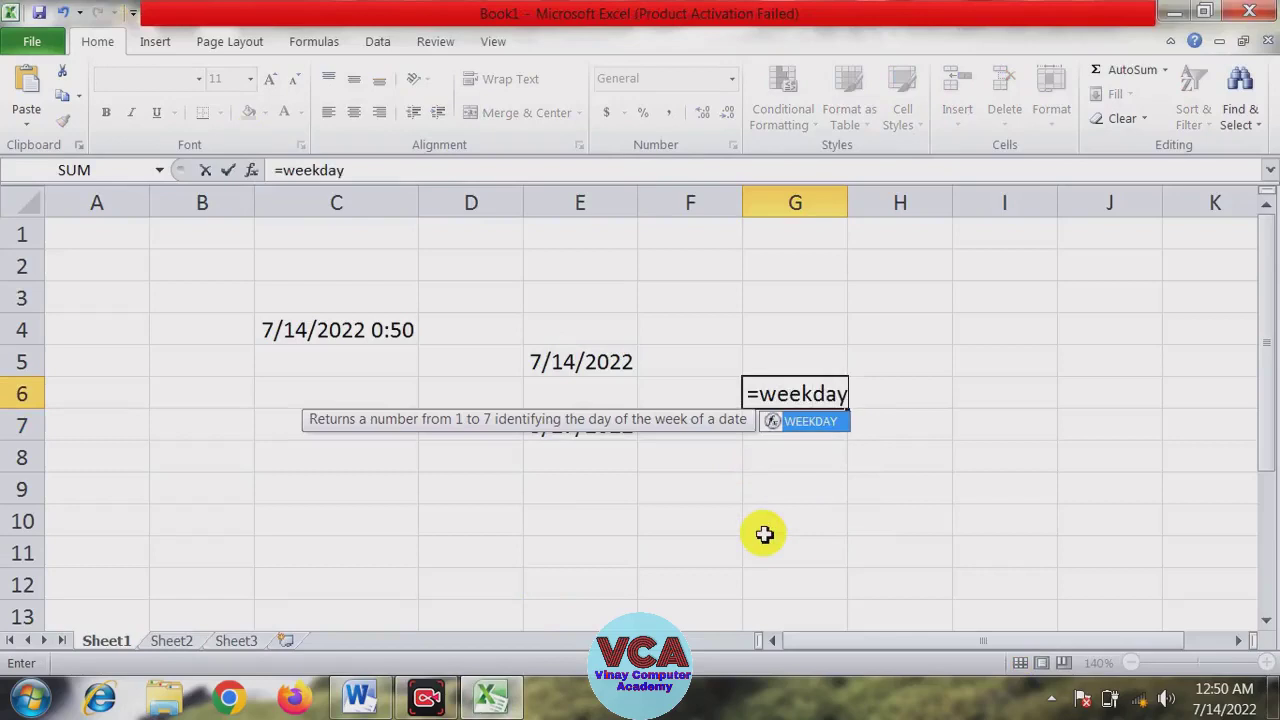
pyautogui.write('(')
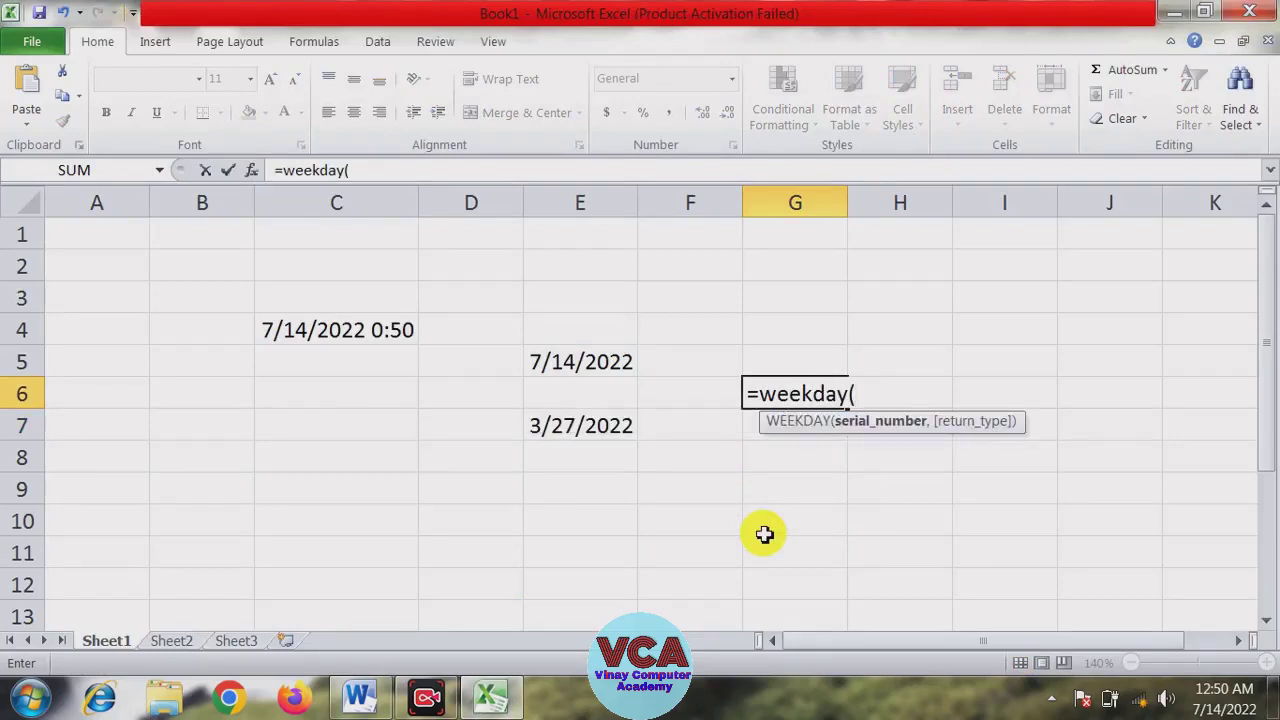
pyautogui.write('"3/')
pyautogui.write('27/')
pyautogui.write('2022')
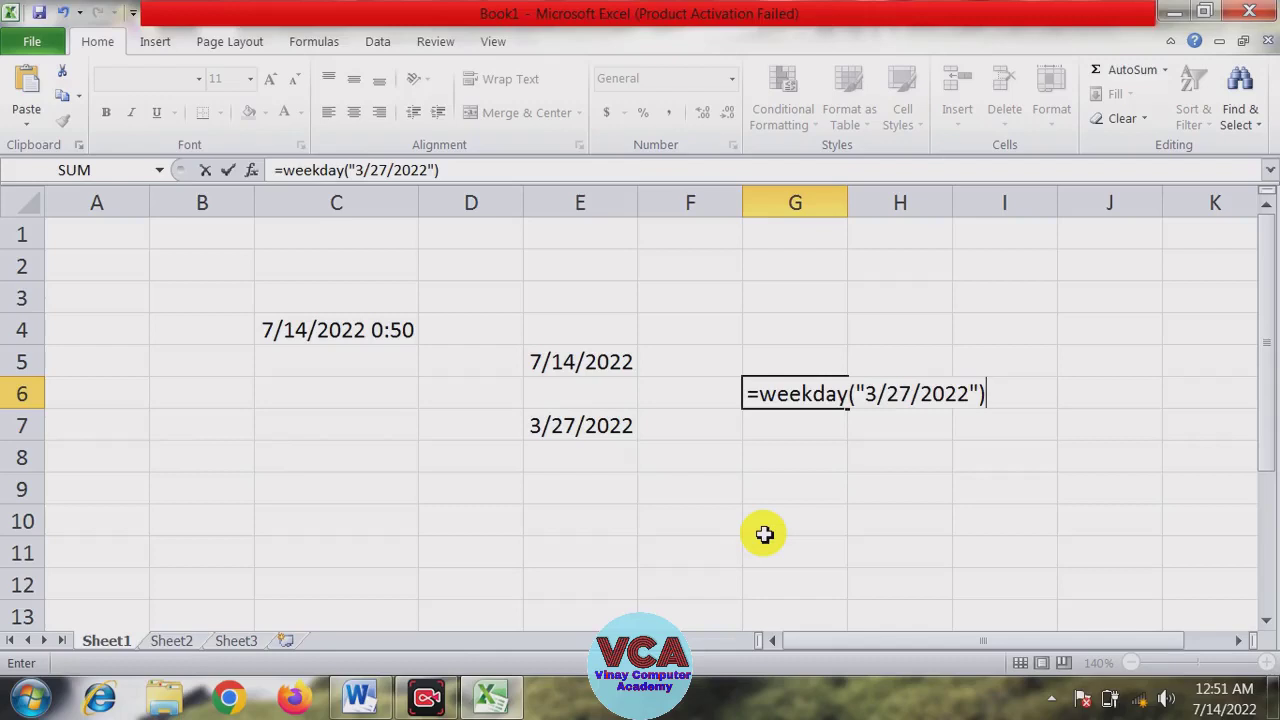
pyautogui.press('Return')
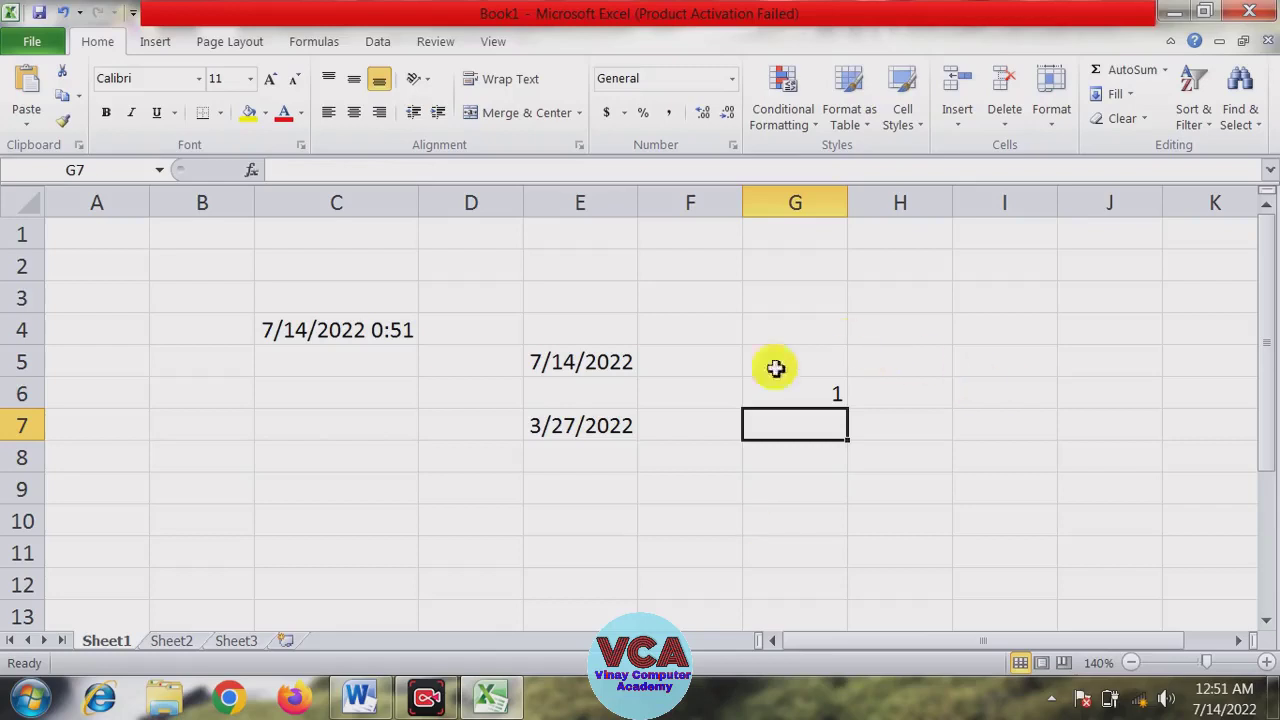
pyautogui.click(368, 702)
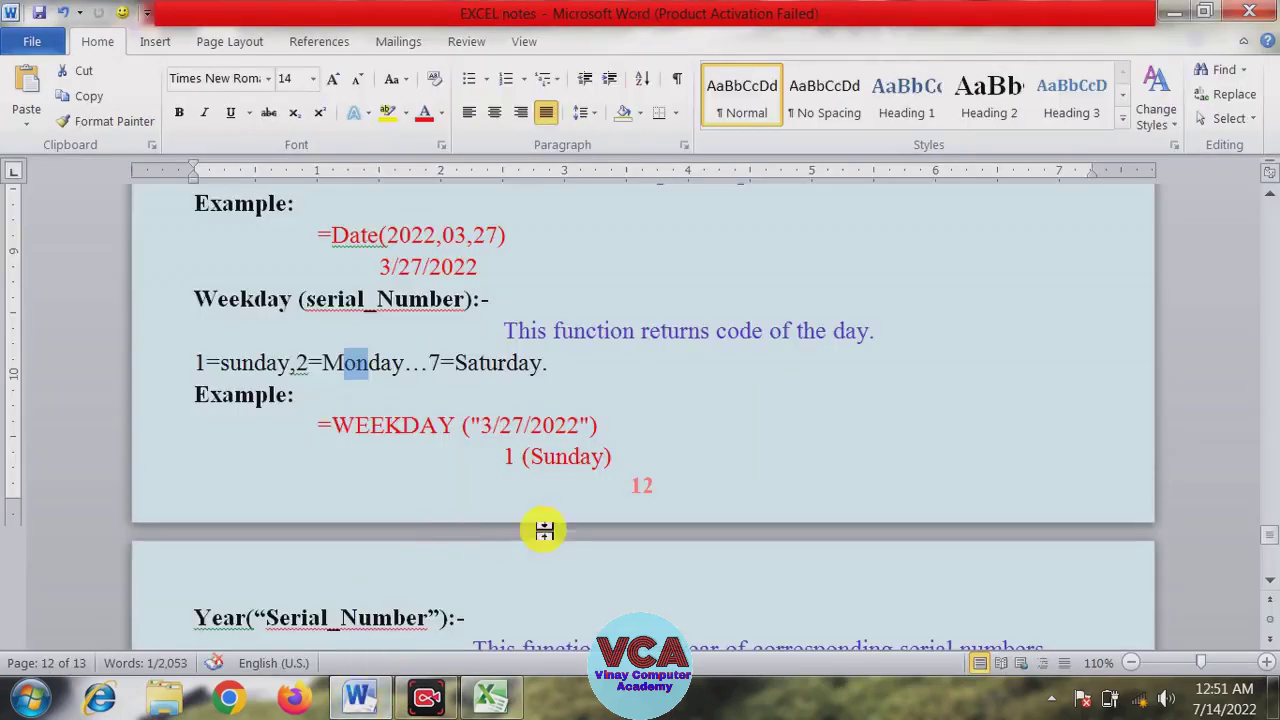
# Confirm in the notes that weekday code 1 means Sunday, view the Year section, and return to Excel
pyautogui.click(568, 456)
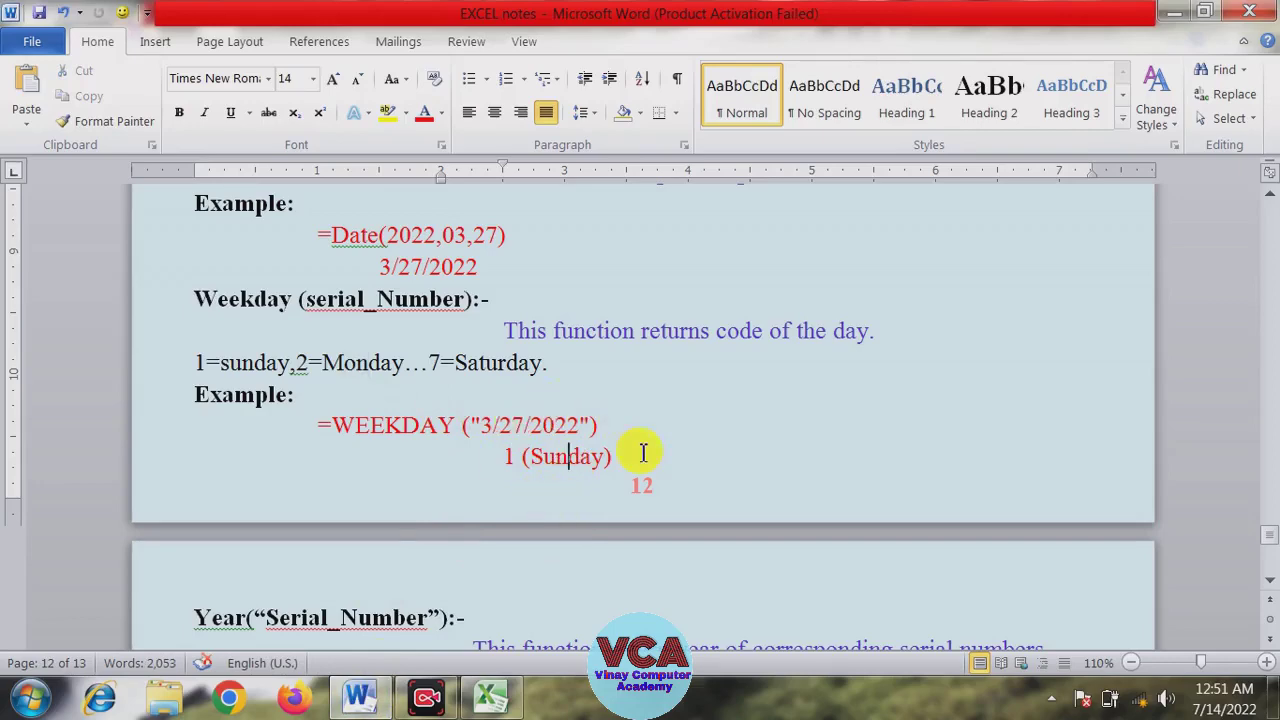
pyautogui.scroll(-3, 600, 555)
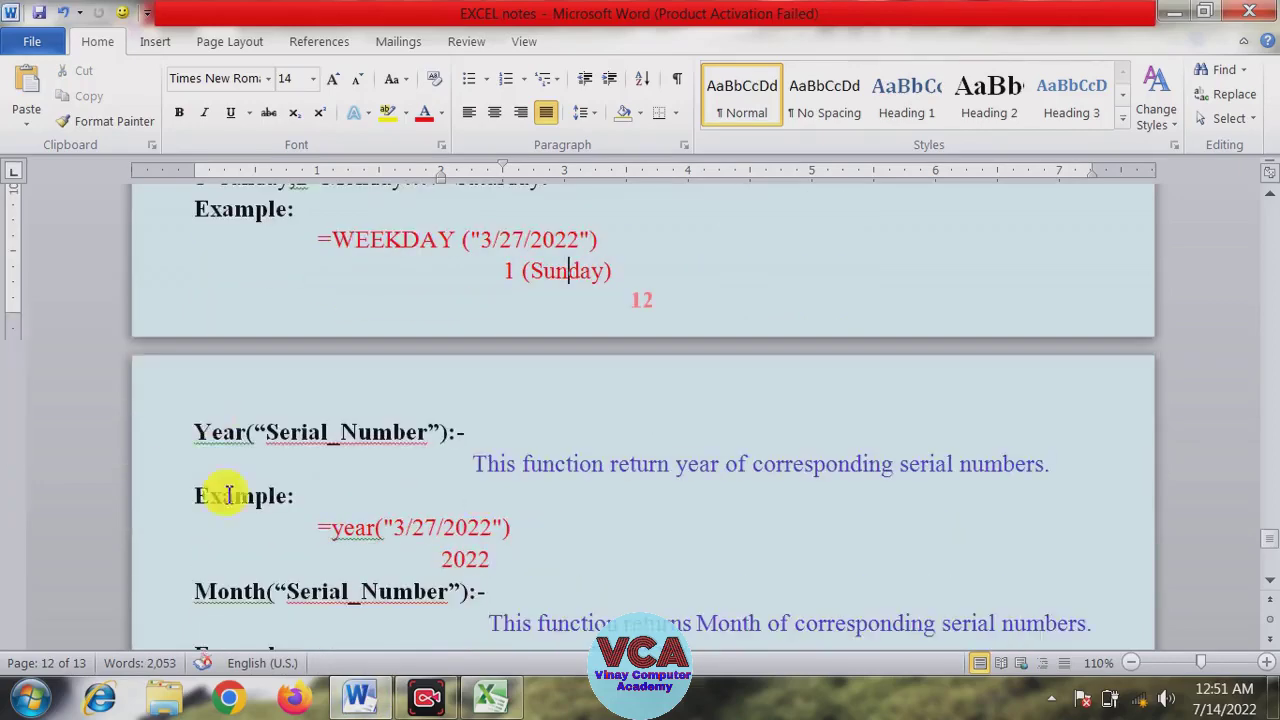
pyautogui.click(490, 697)
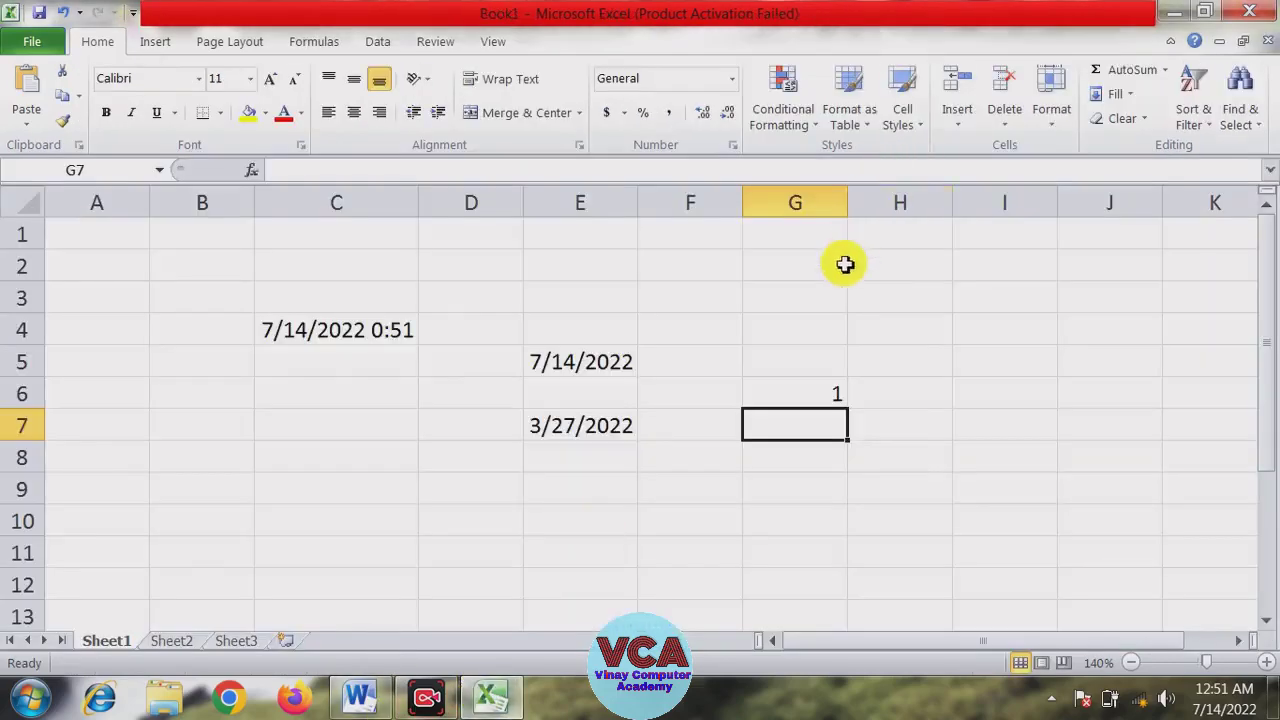
# Enter the date 3/27/2022 in G3 and confirm it is stored as a Date value
pyautogui.click(814, 305)
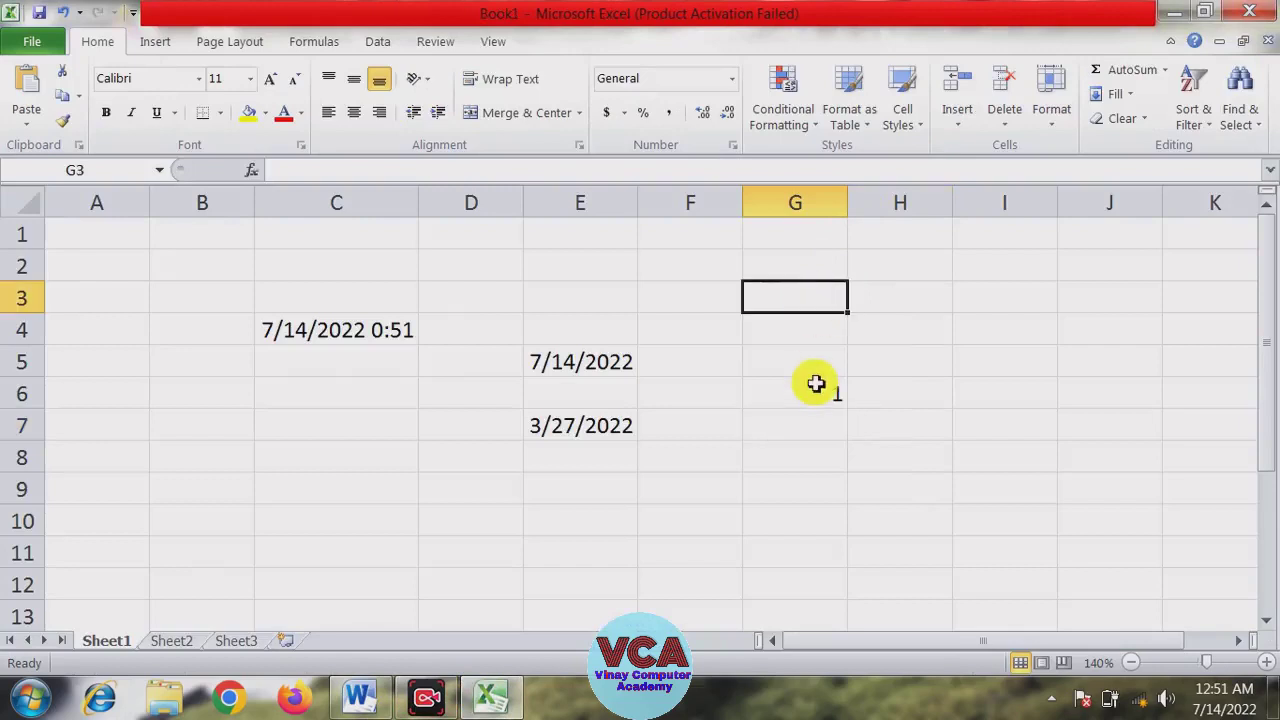
pyautogui.write('3')
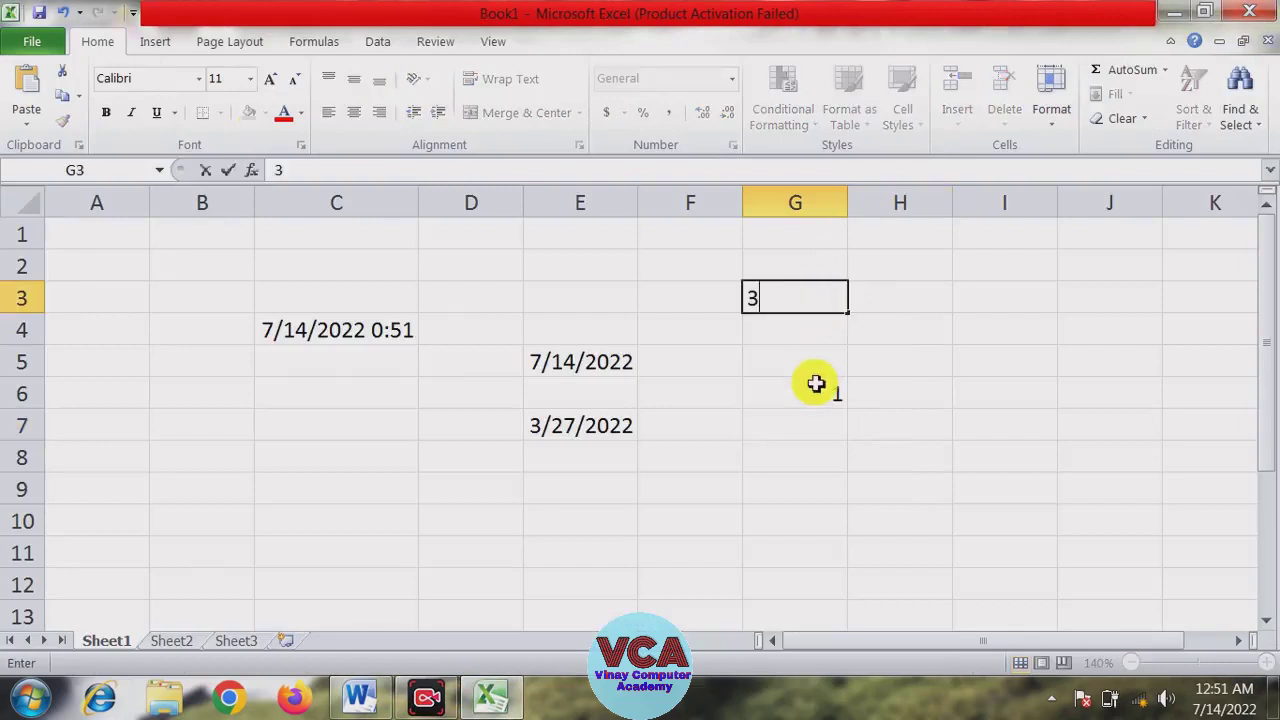
pyautogui.write('/27/')
pyautogui.write('2022')
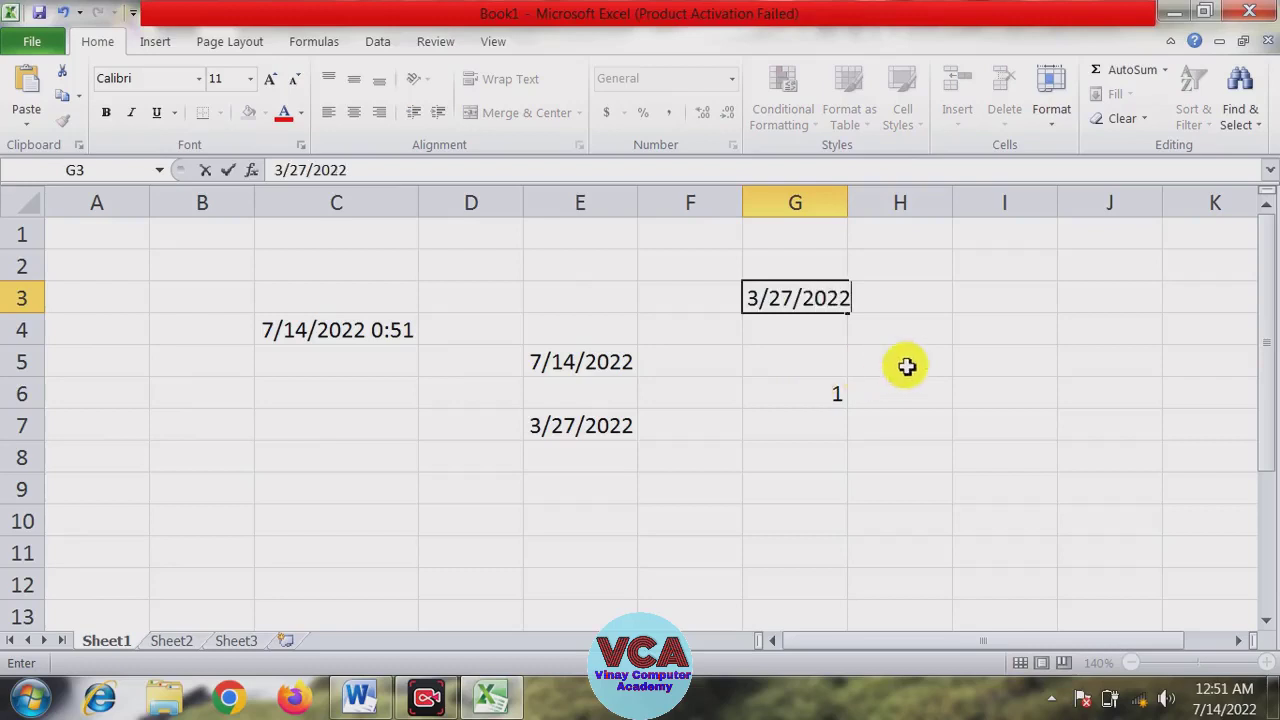
pyautogui.click(903, 362)
pyautogui.click(844, 306)
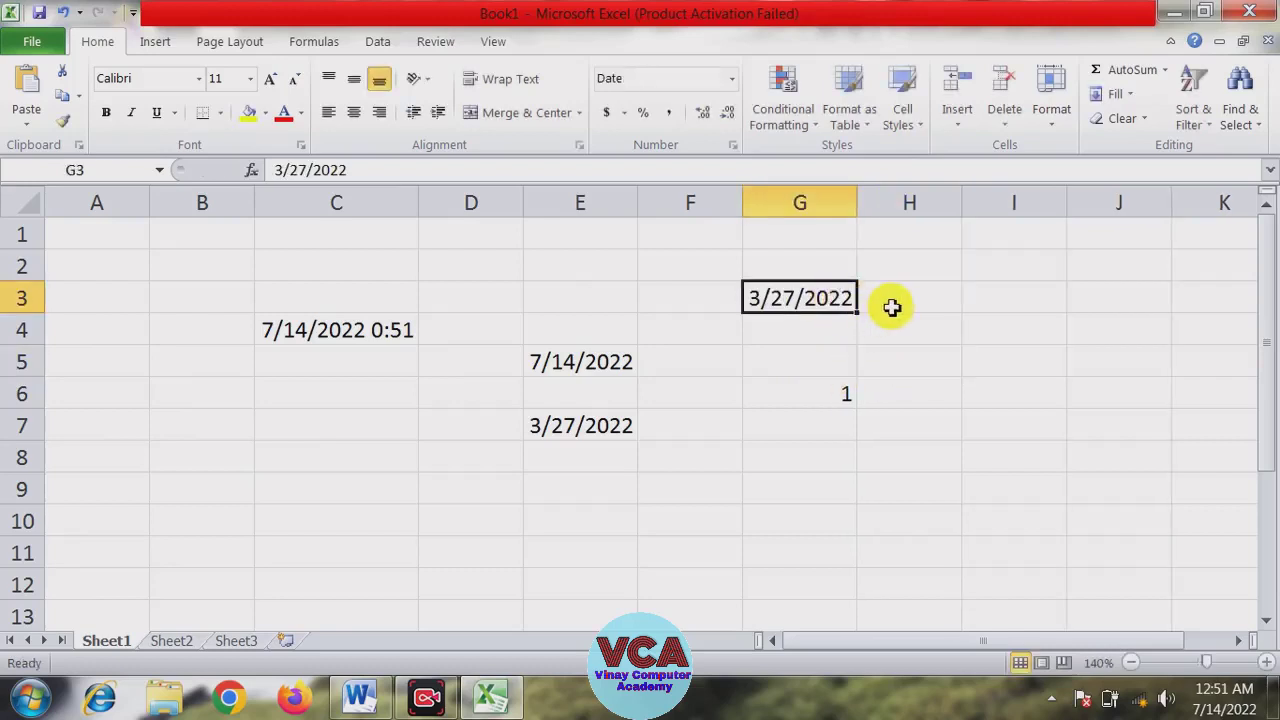
pyautogui.click(925, 305)
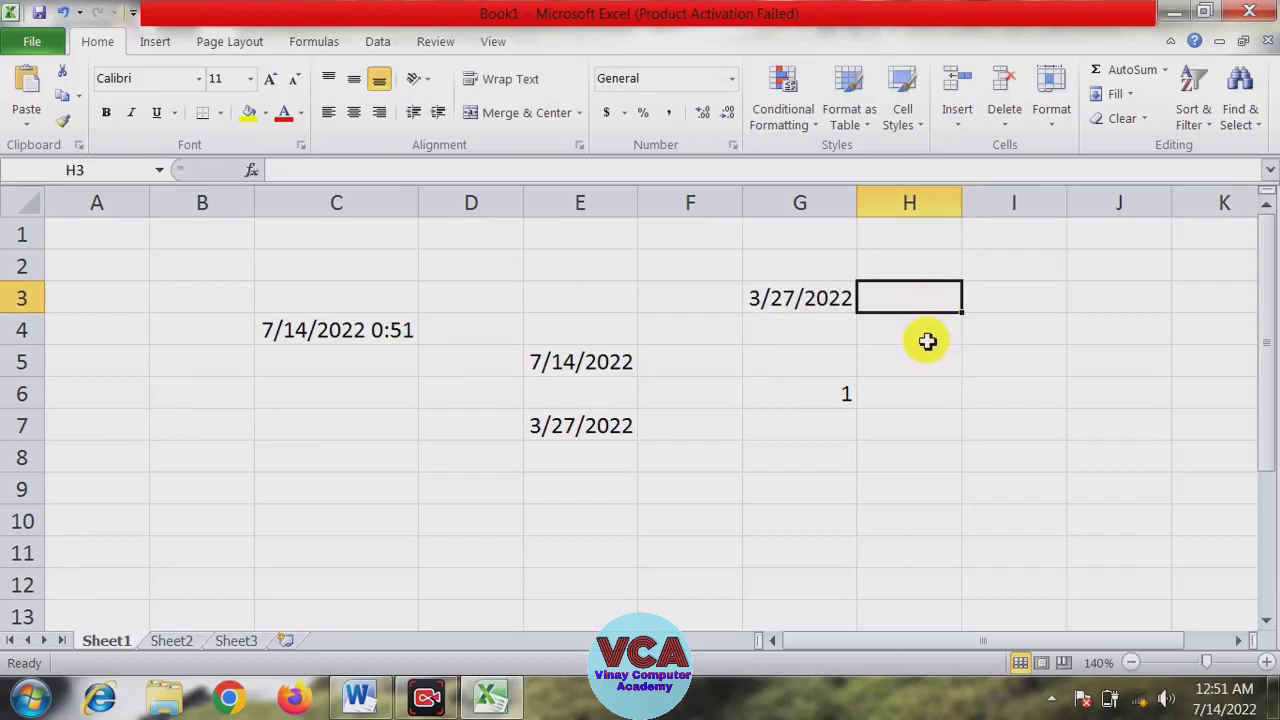
pyautogui.click(907, 370)
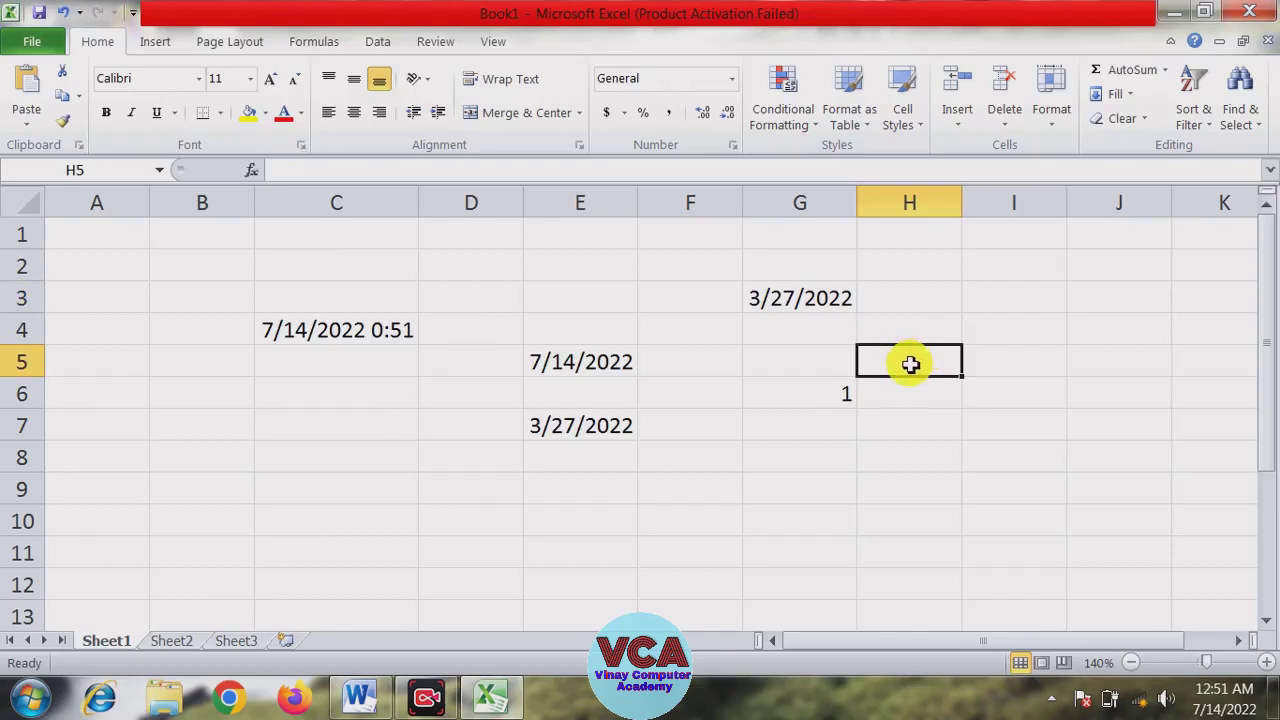
pyautogui.click(798, 300)
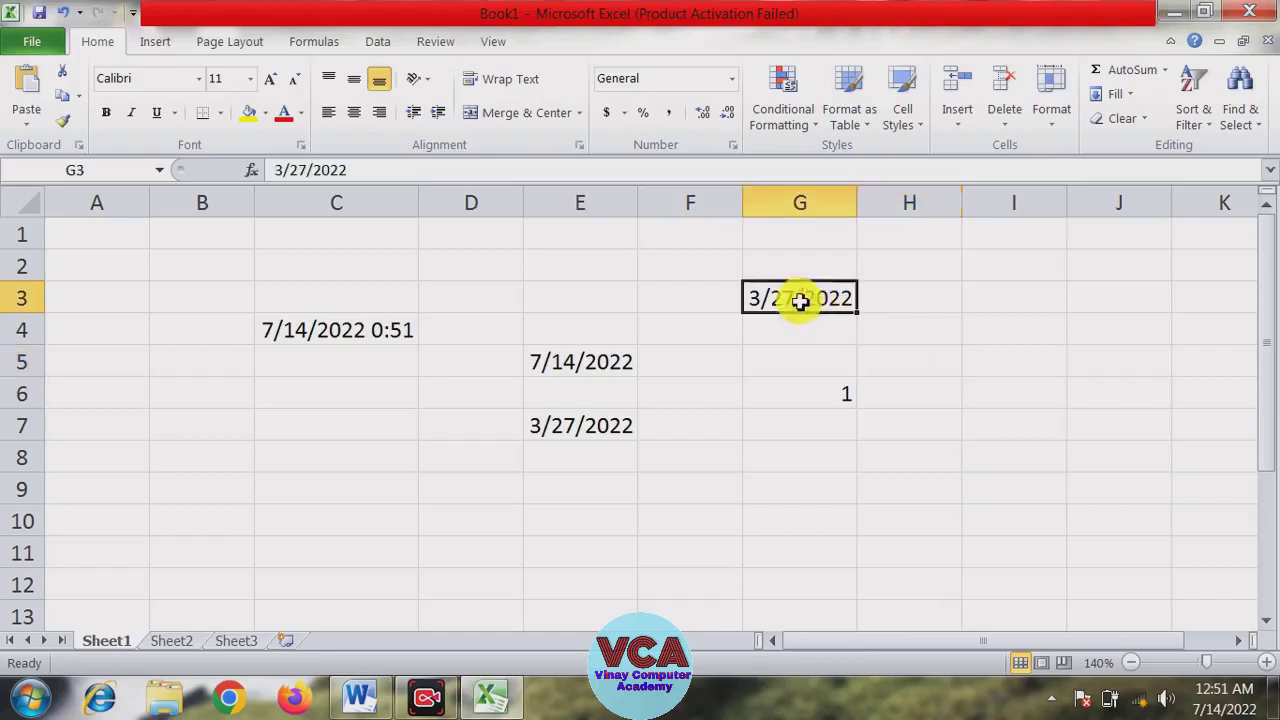
pyautogui.click(898, 364)
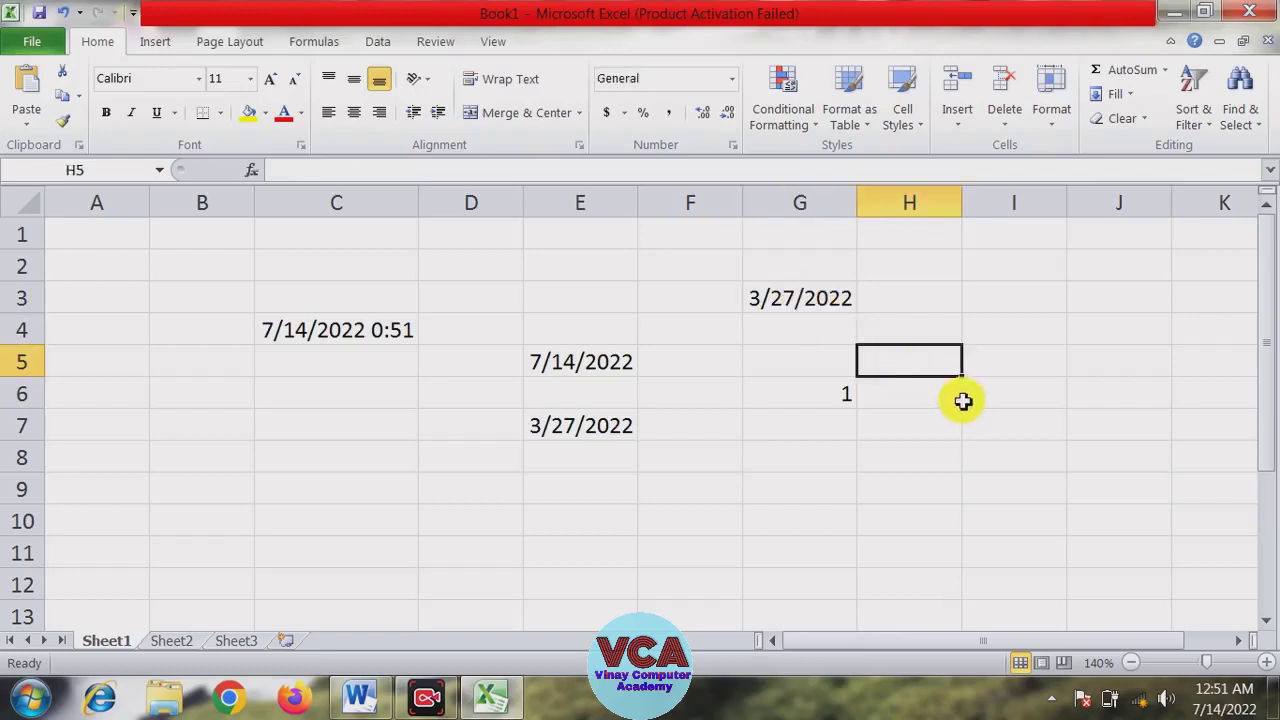
# After checking the Word notes, enter =YEAR(G3) in I3 to return 2022
pyautogui.click(362, 697)
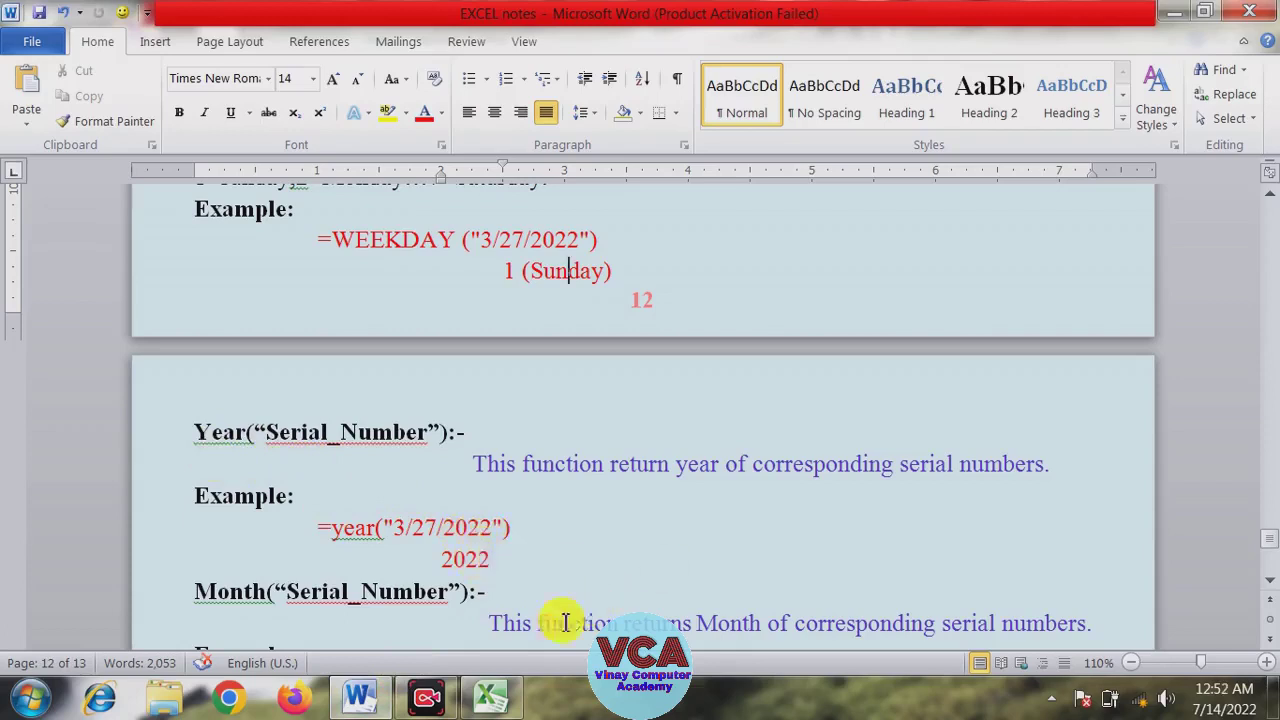
pyautogui.click(494, 697)
pyautogui.click(997, 300)
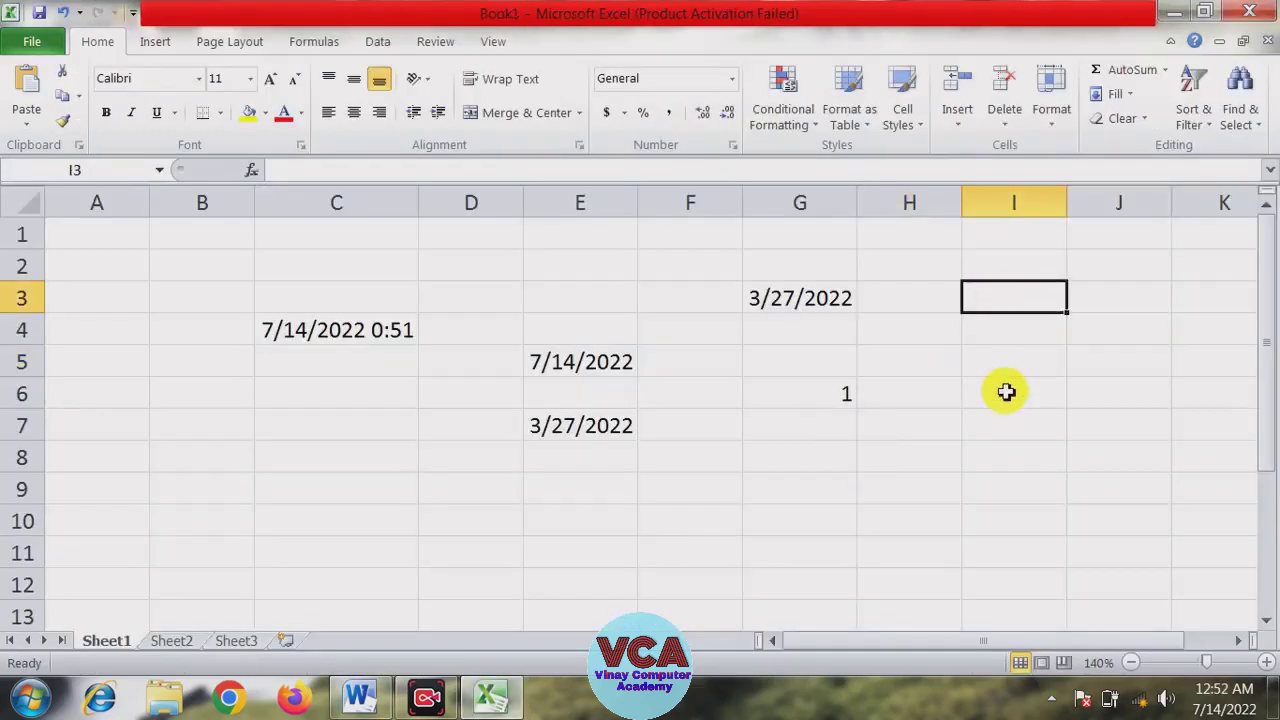
pyautogui.write('=')
pyautogui.write('ye')
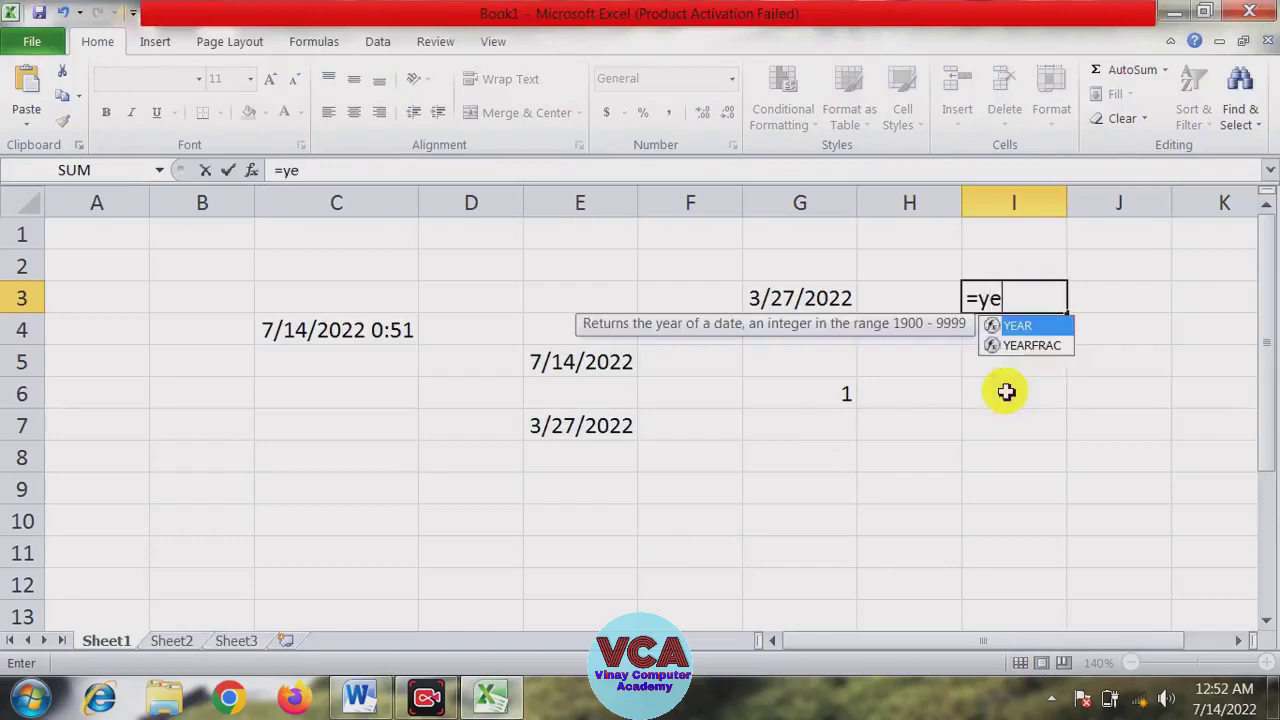
pyautogui.write('ar(')
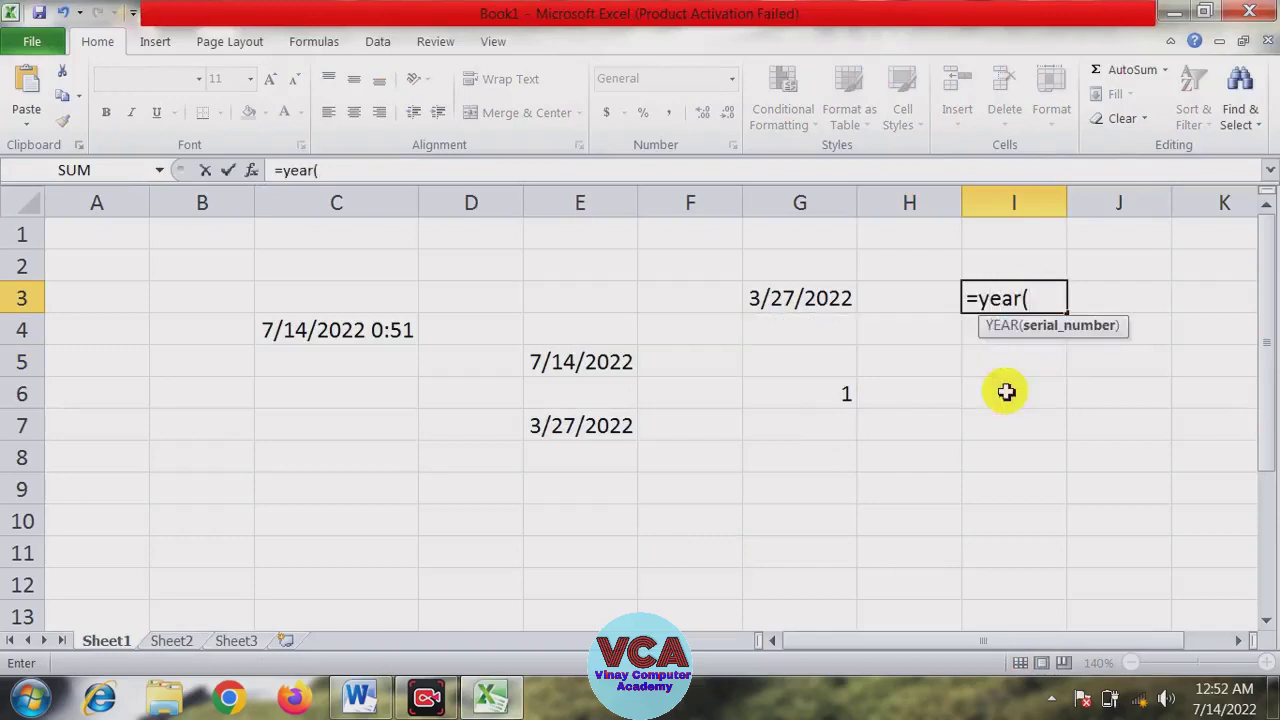
pyautogui.click(835, 300)
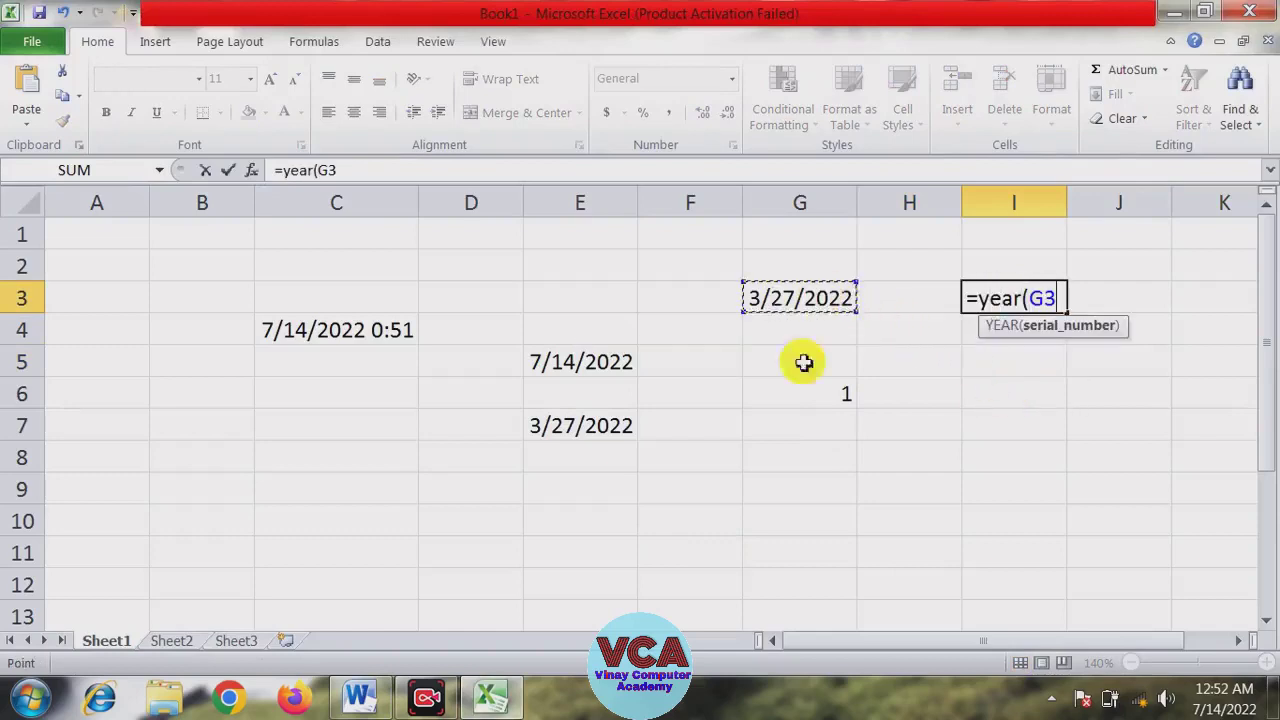
pyautogui.write(')')
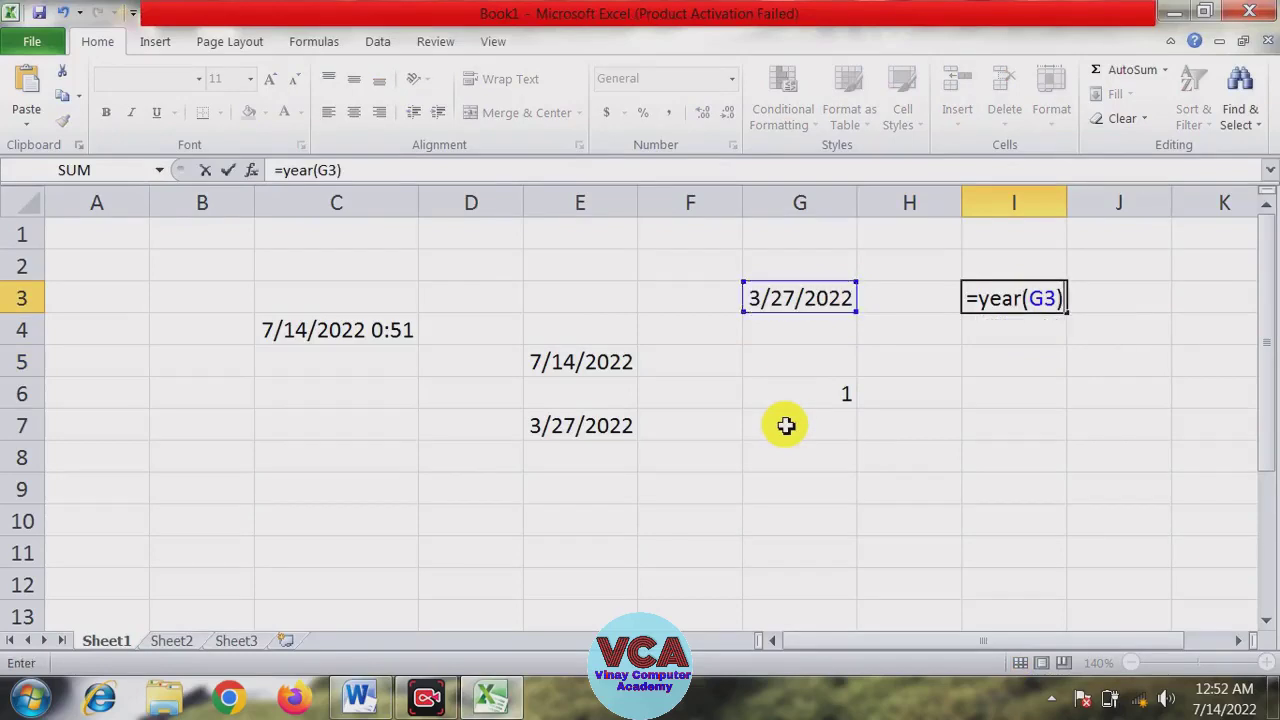
pyautogui.press('Return')
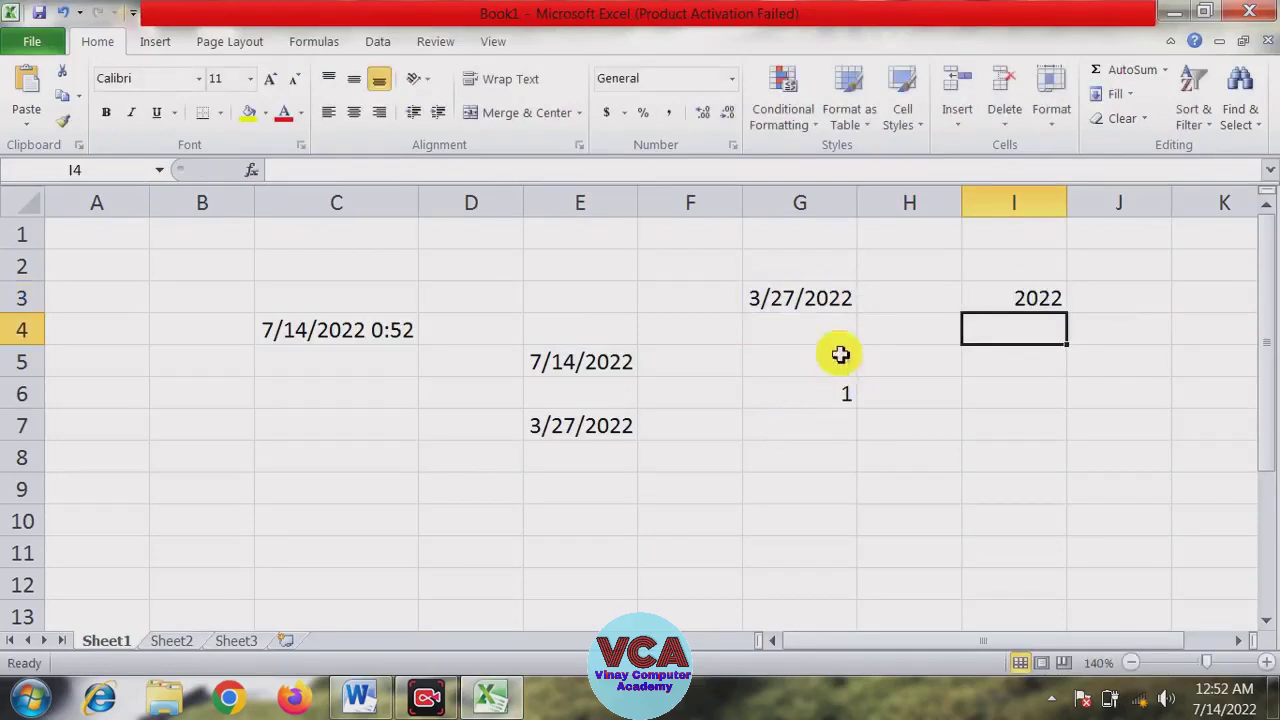
pyautogui.click(1058, 302)
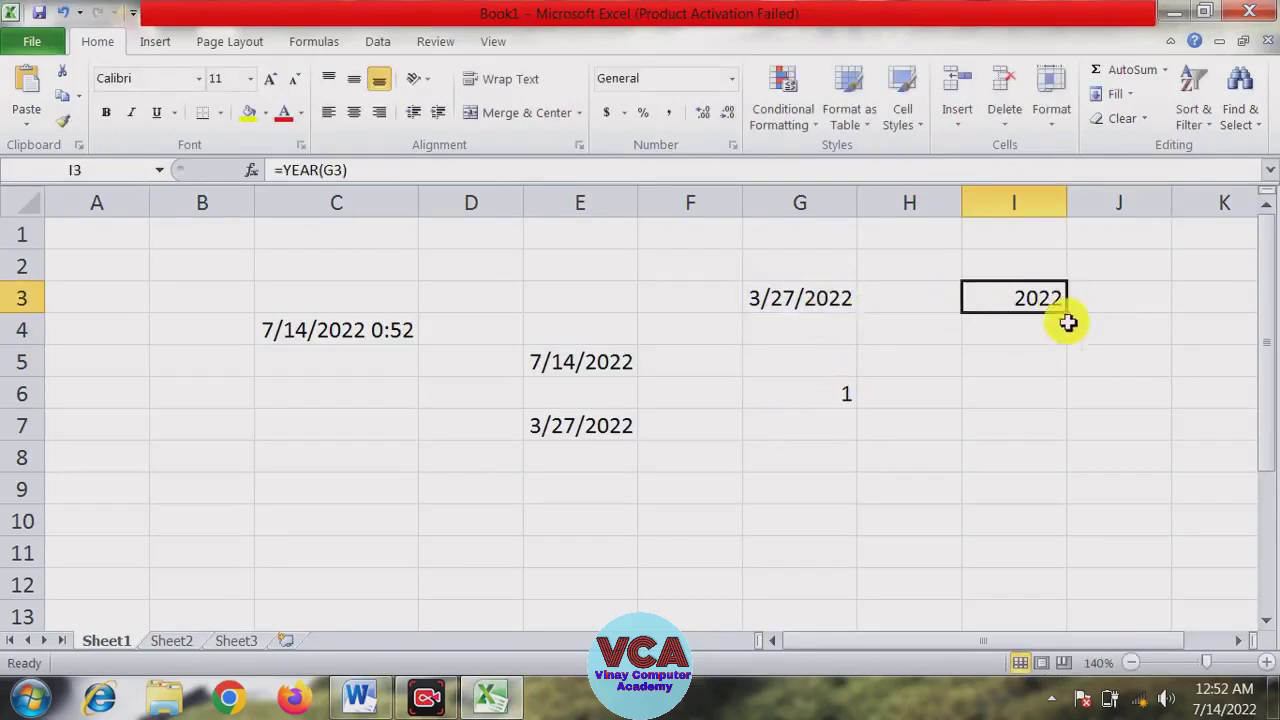
# Begin the formula =YEAR("3/27/2022") in cell H5
pyautogui.click(1005, 362)
pyautogui.click(935, 372)
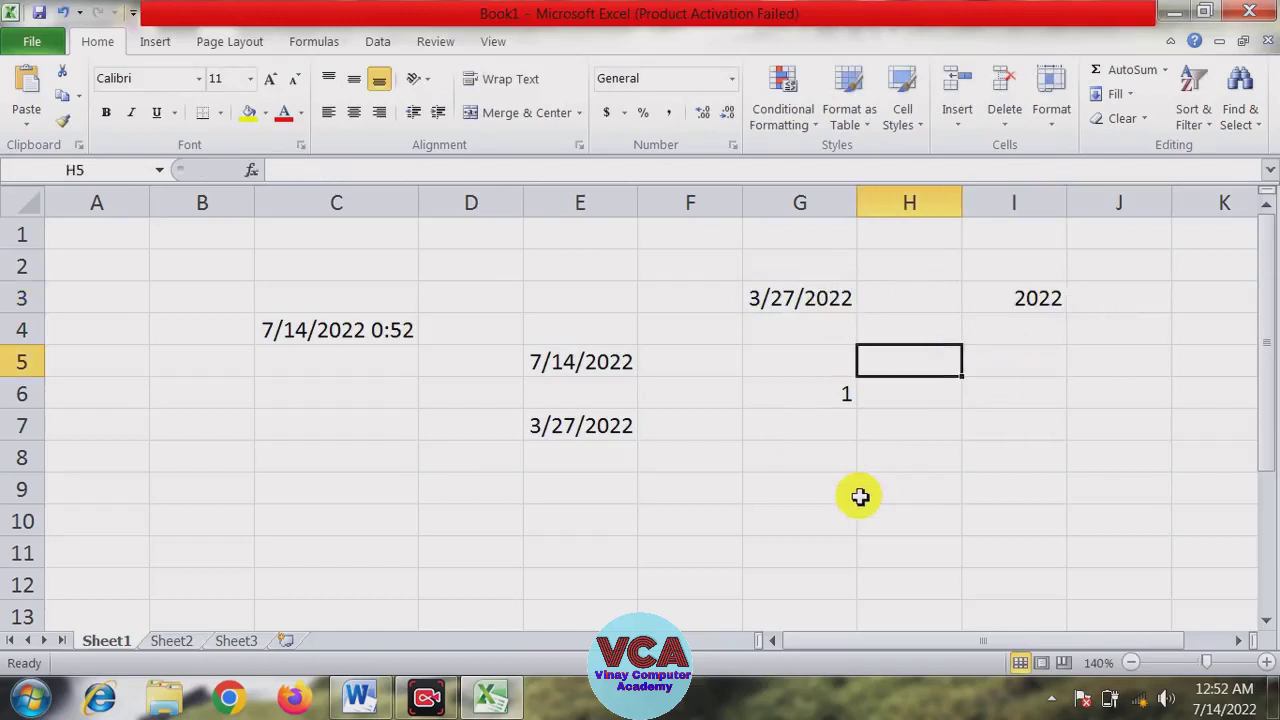
pyautogui.write('=')
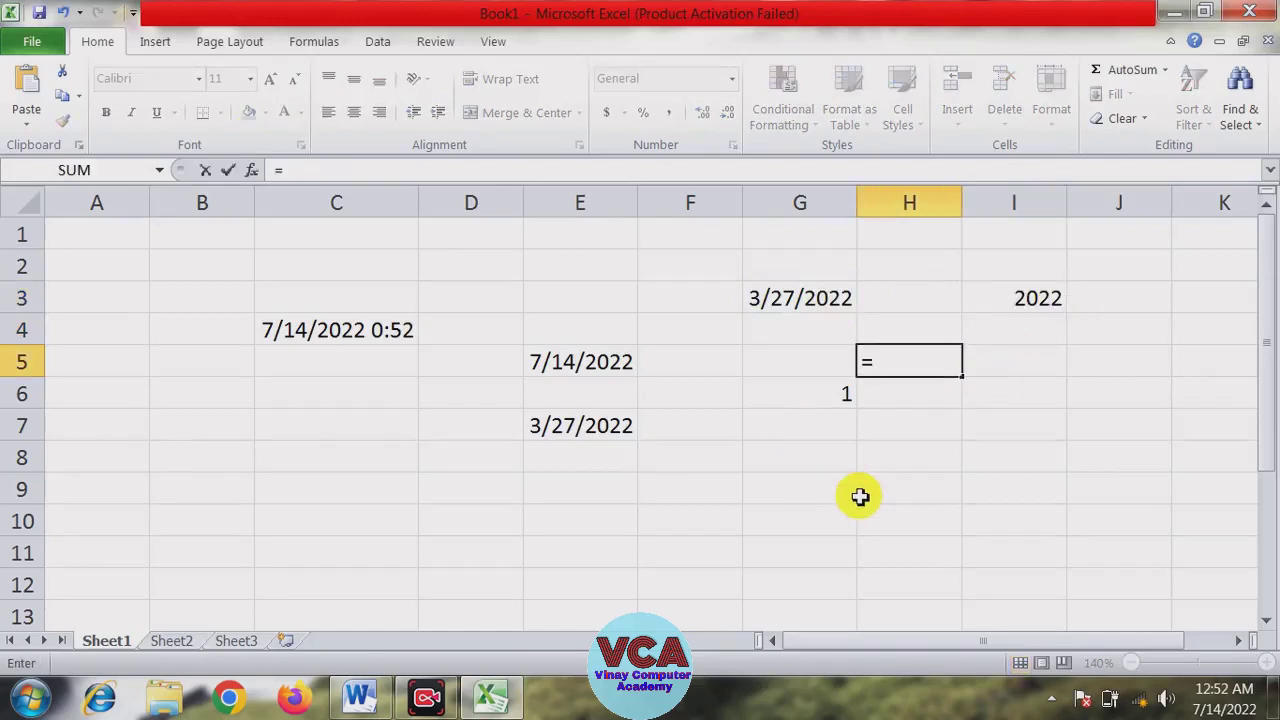
pyautogui.write('year(')
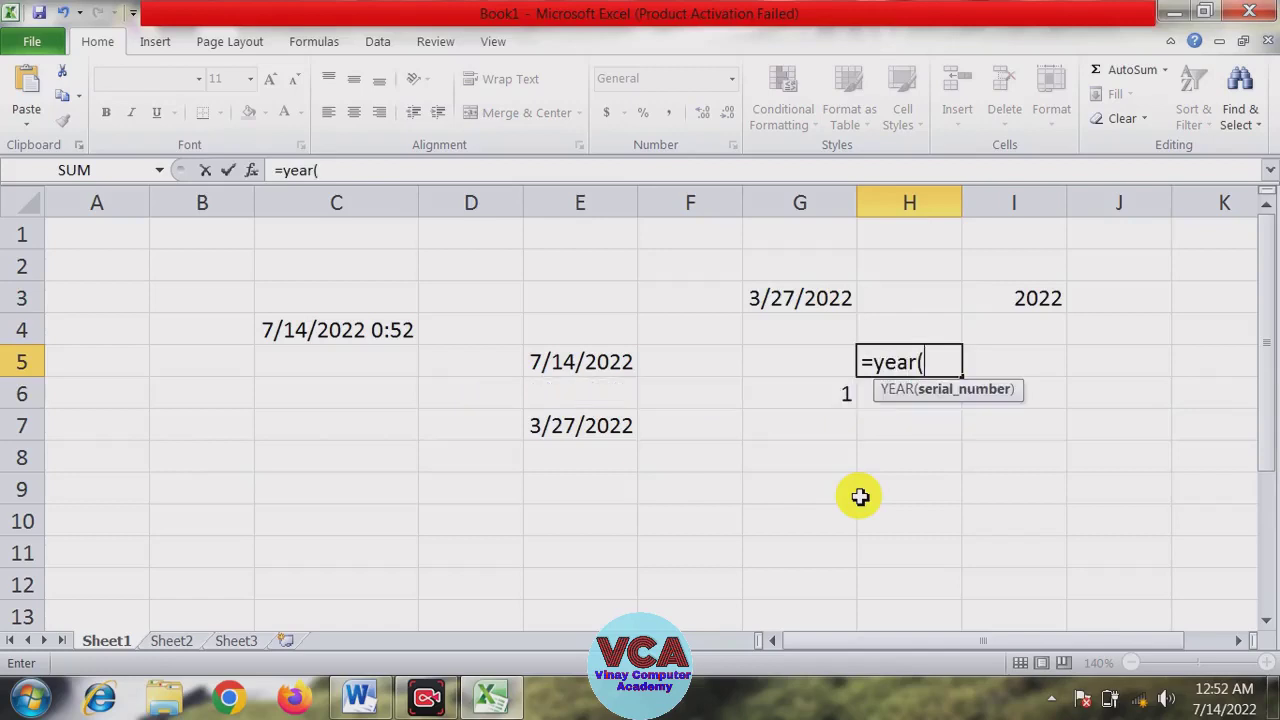
pyautogui.write('"')
pyautogui.write('3')
pyautogui.write('/27')
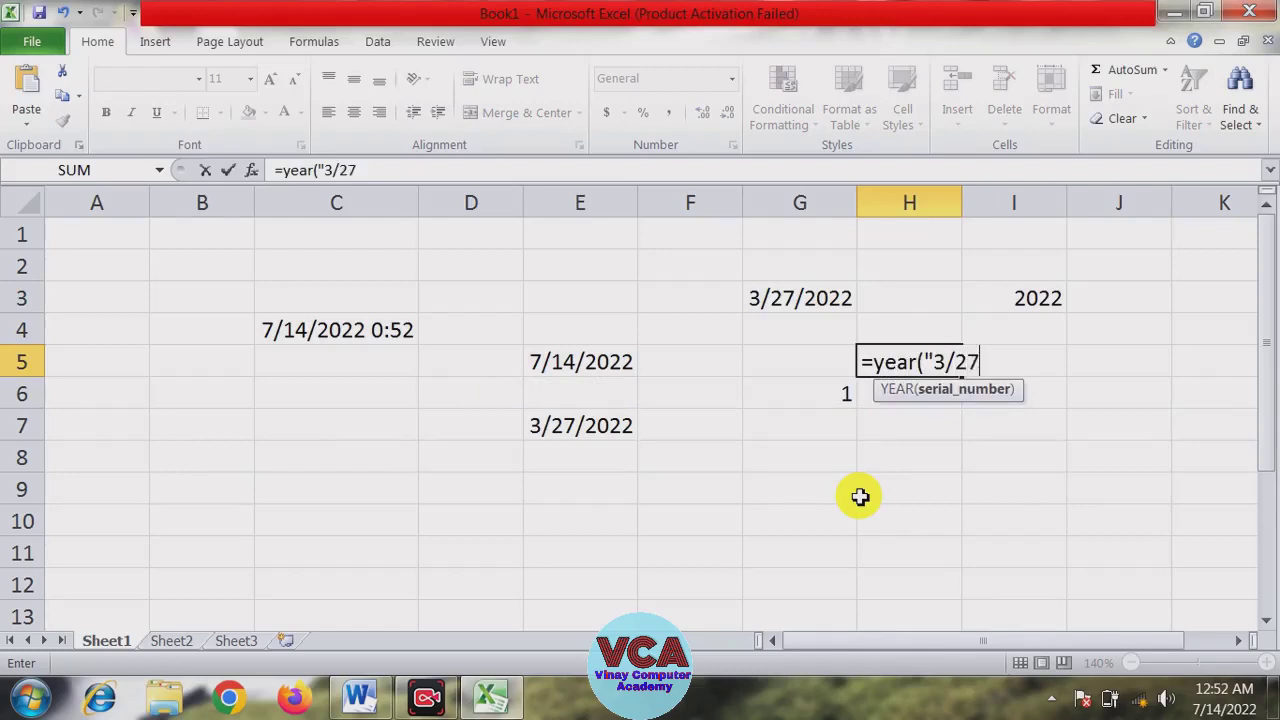
pyautogui.write('/2022')
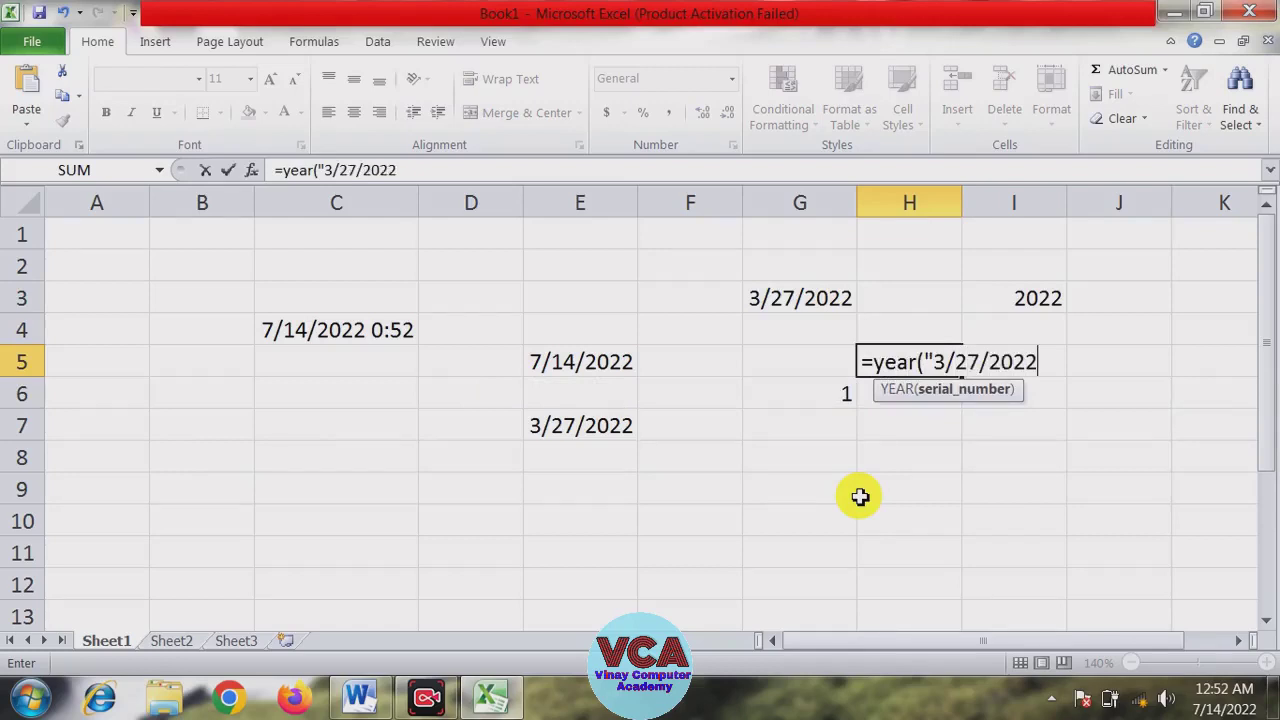
pyautogui.write('"')
pyautogui.write(')')
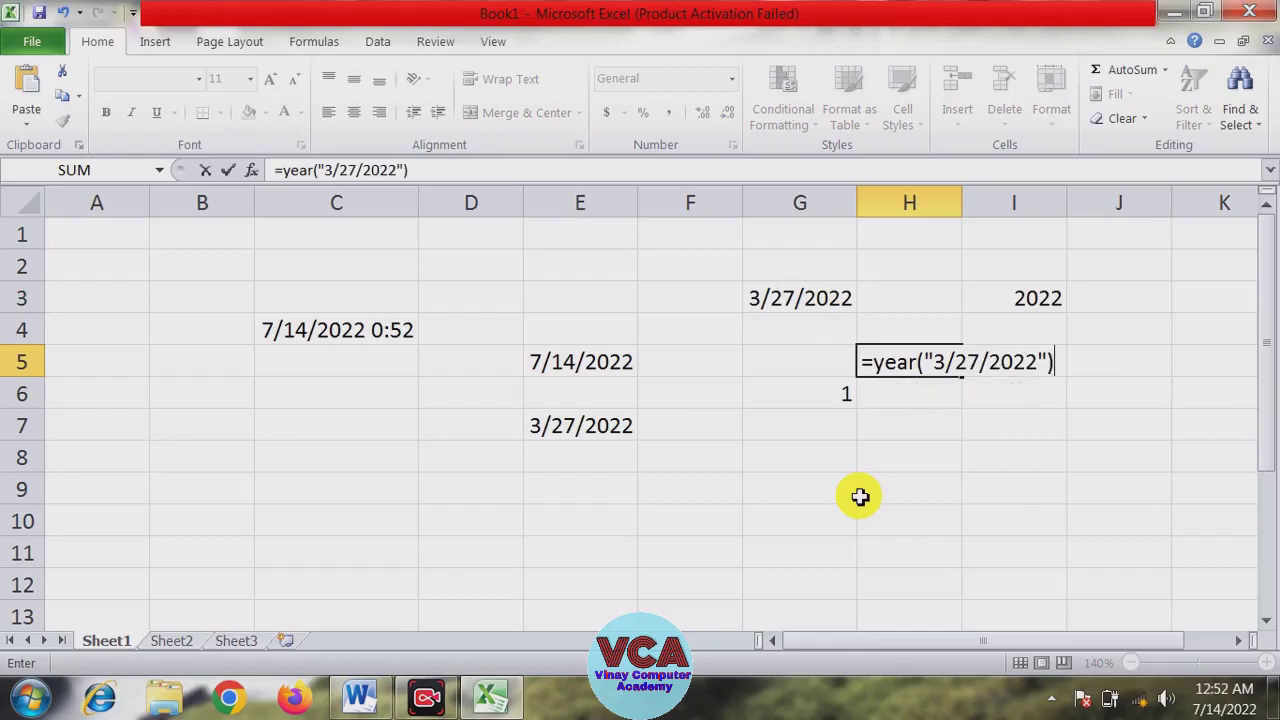
# Commit =YEAR("3/27/2022") in H5, returning 2022, and verify the formula in the formula bar
pyautogui.press('Return')
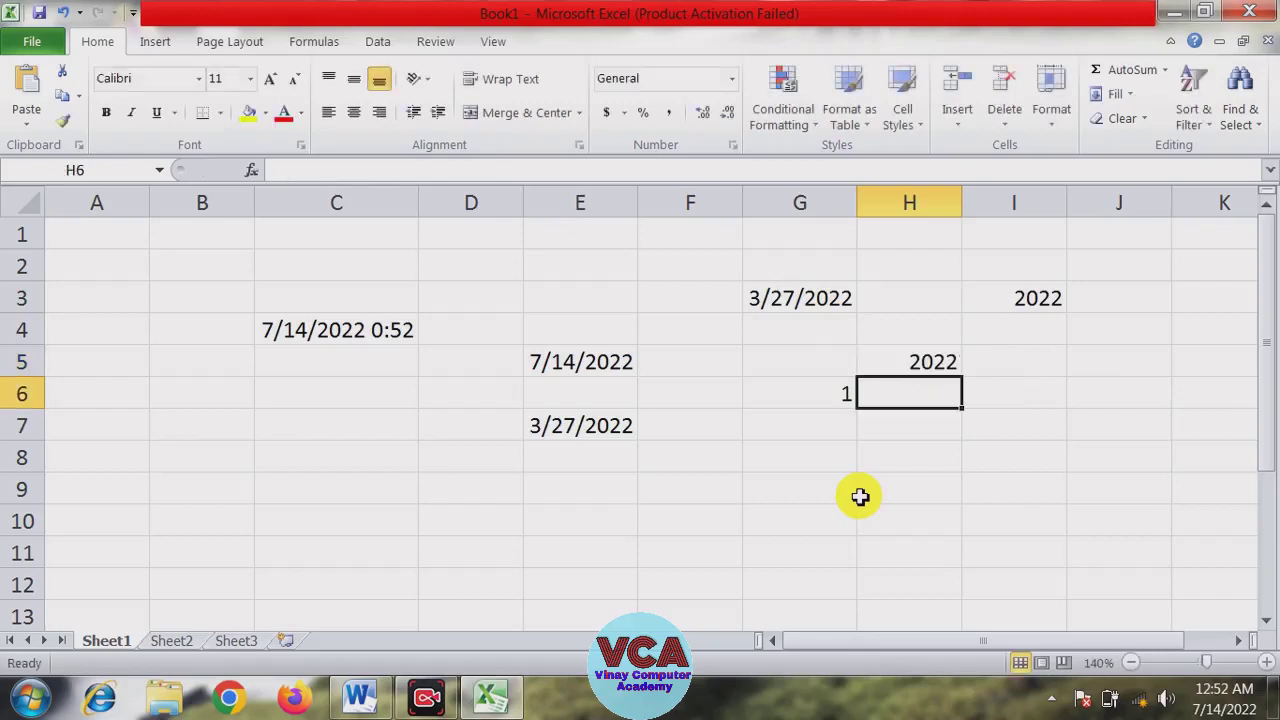
pyautogui.click(928, 358)
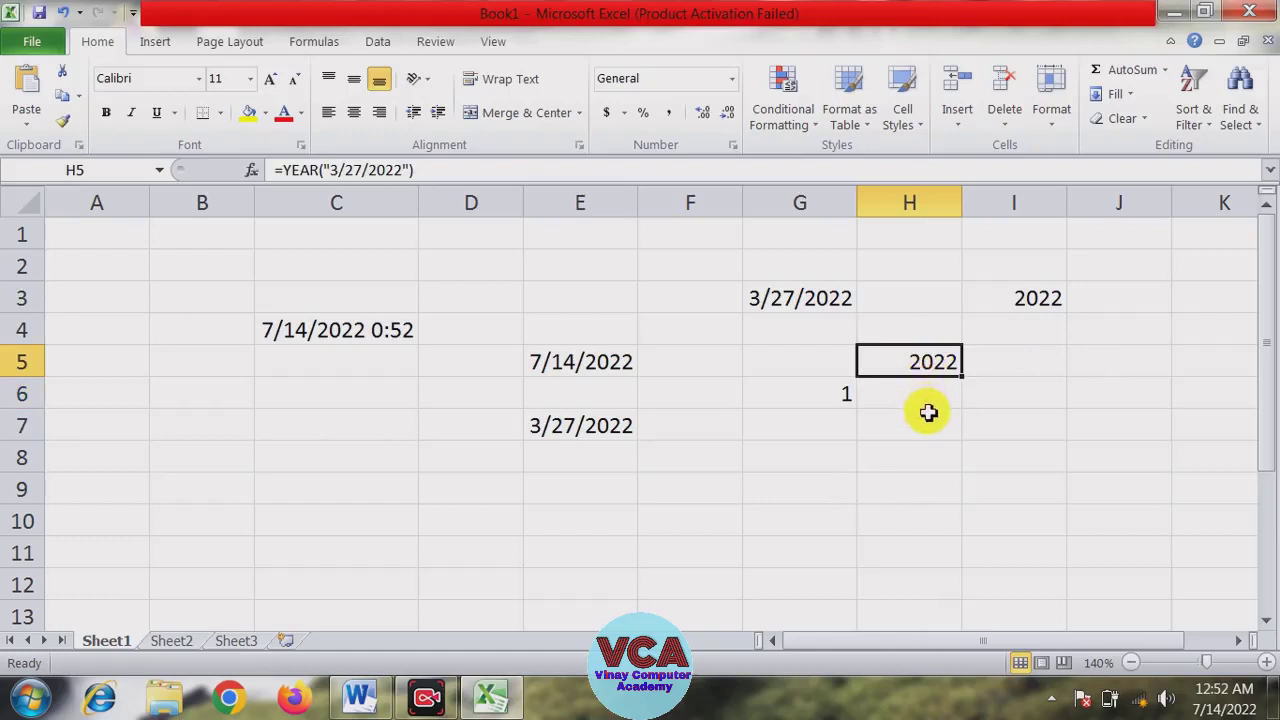
pyautogui.click(1042, 372)
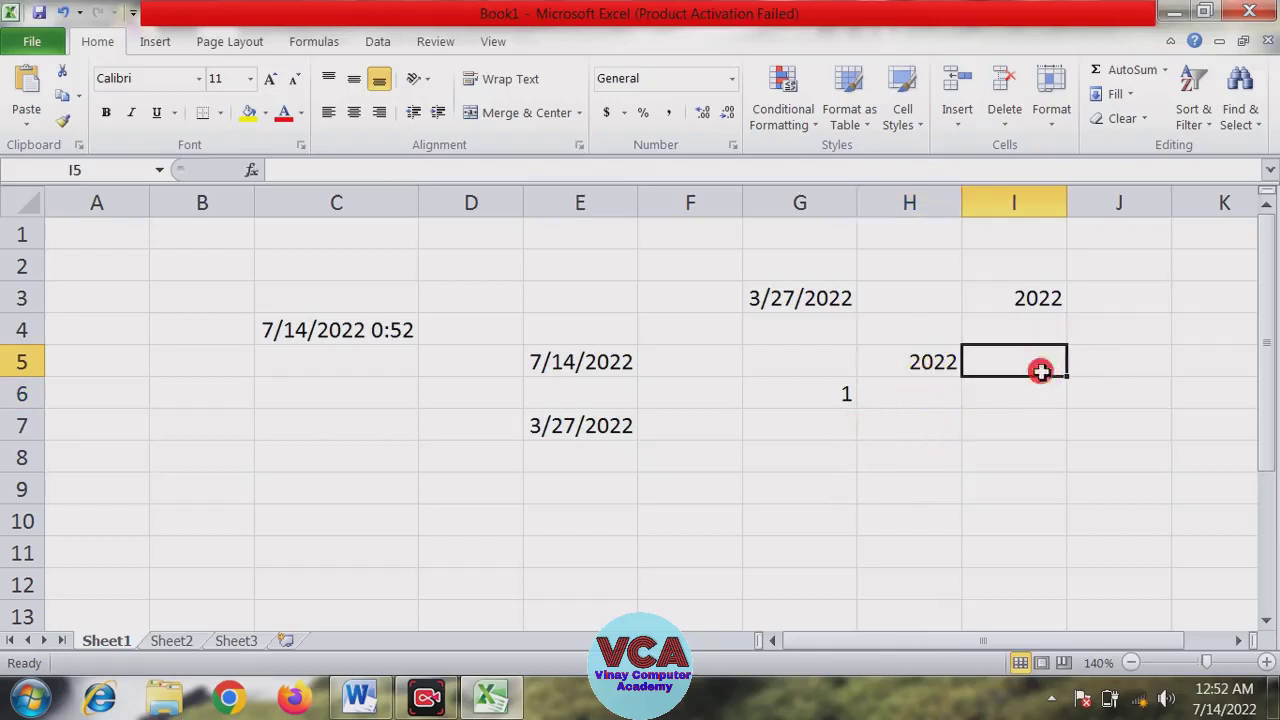
pyautogui.click(996, 418)
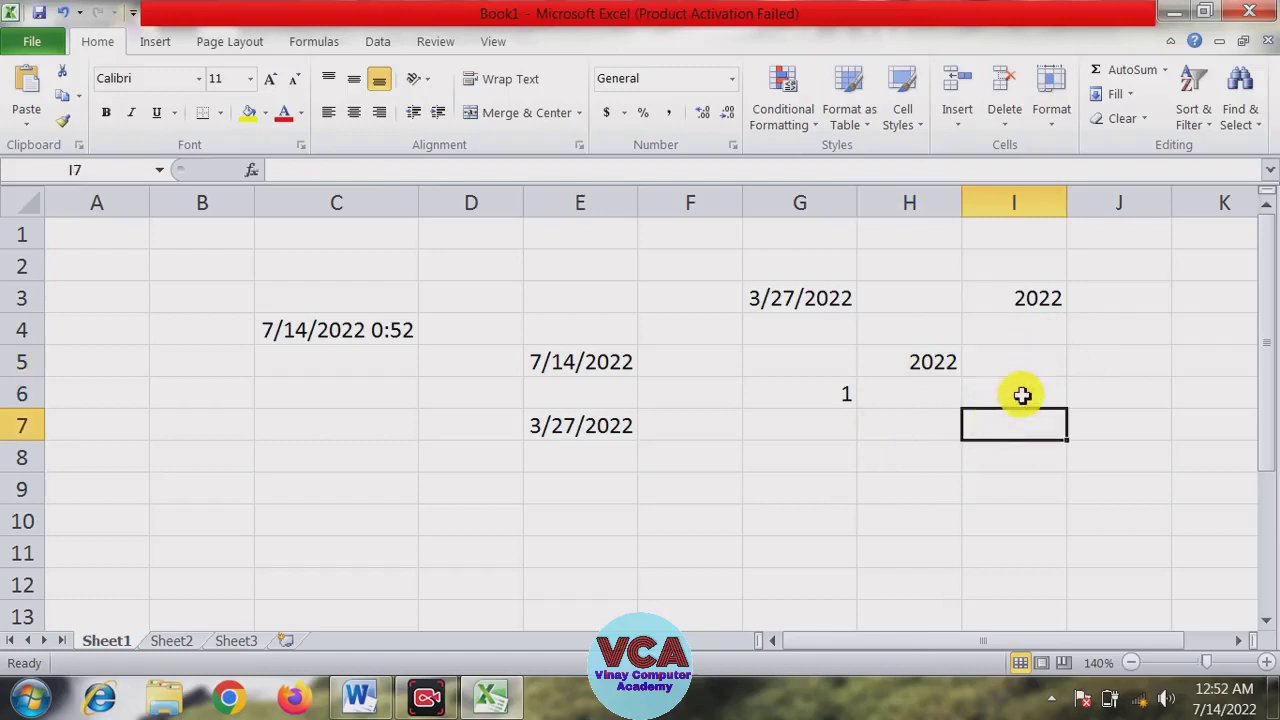
pyautogui.click(943, 420)
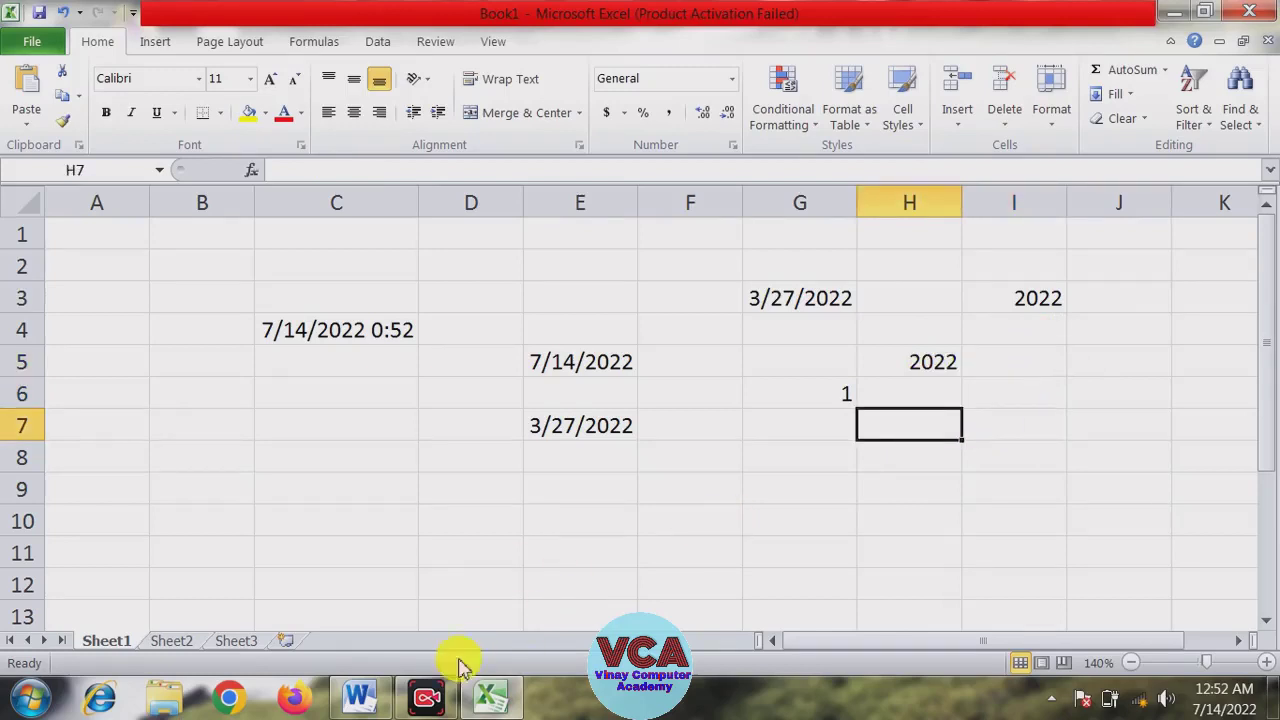
pyautogui.click(1021, 399)
pyautogui.click(955, 423)
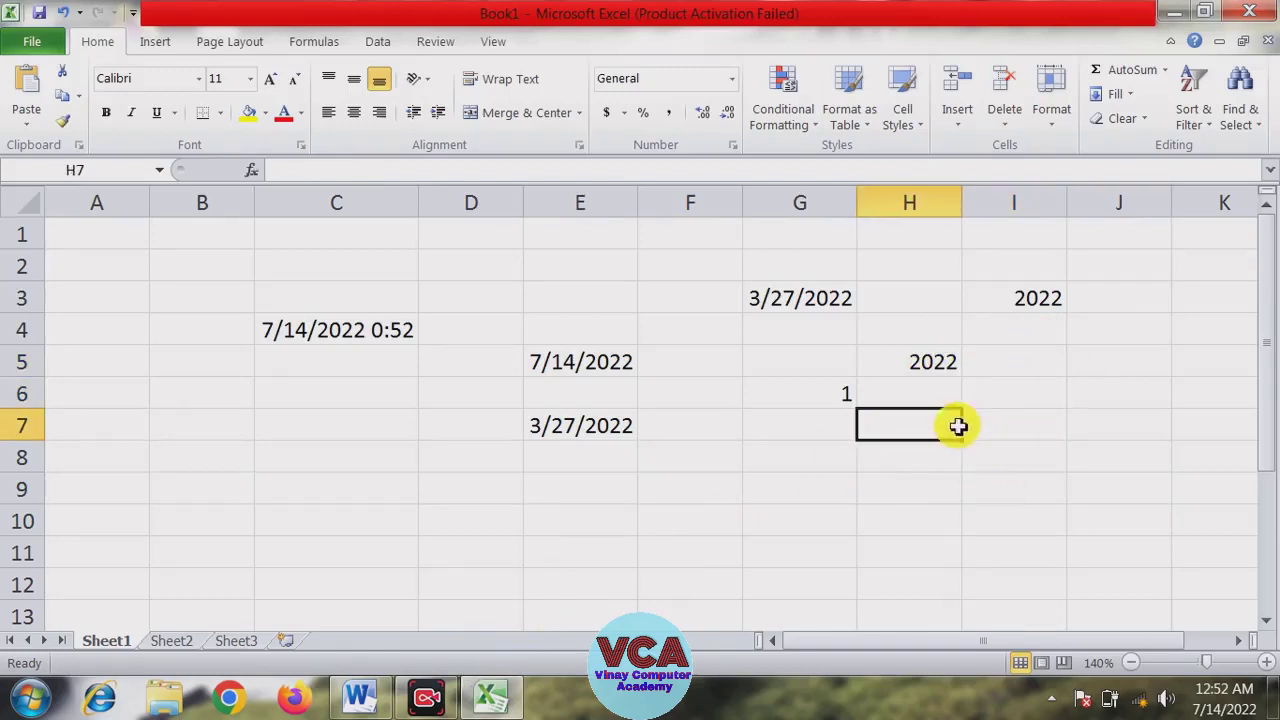
# Enter =MONTH(G3) in J3 to return month 3
pyautogui.click(1110, 287)
pyautogui.write('=')
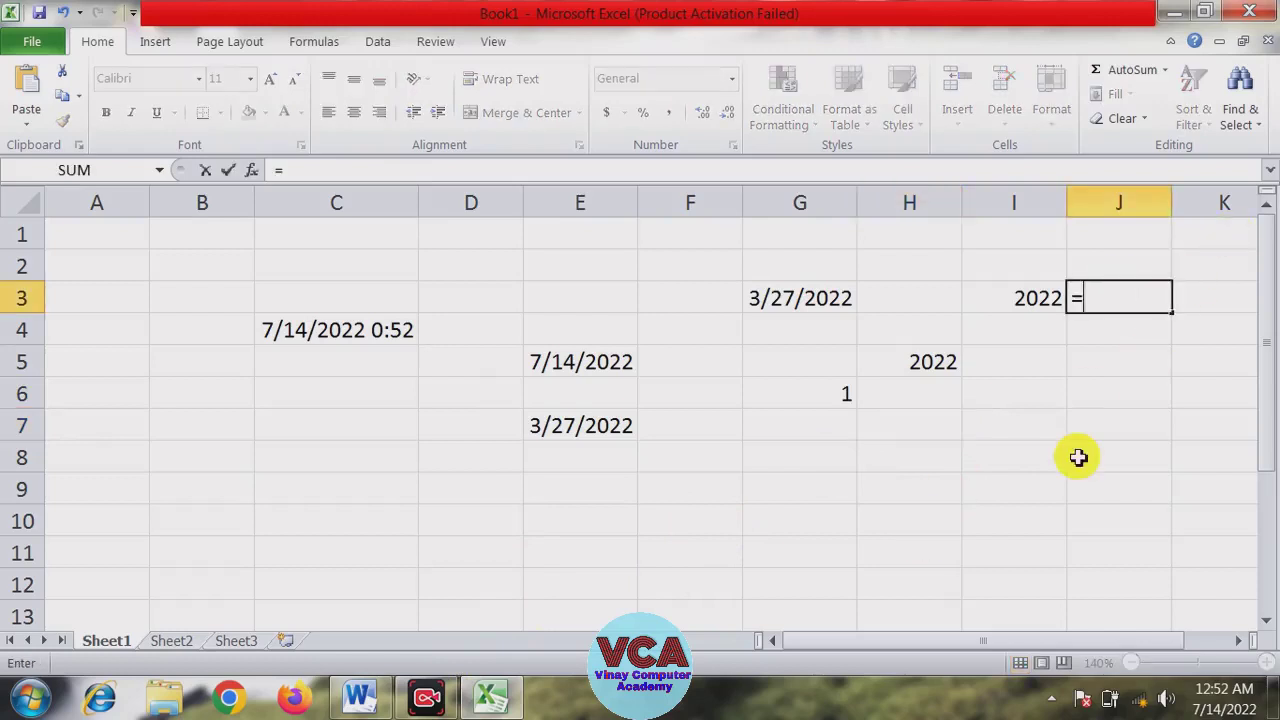
pyautogui.write('month')
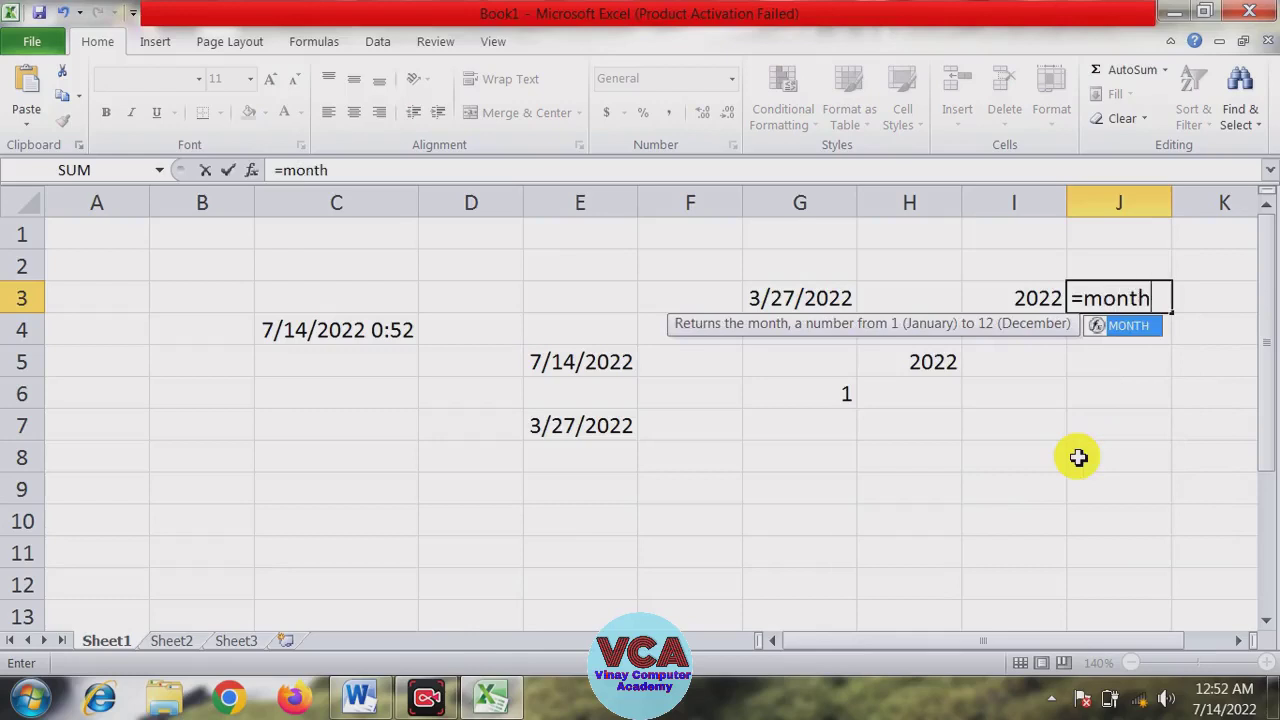
pyautogui.write('(')
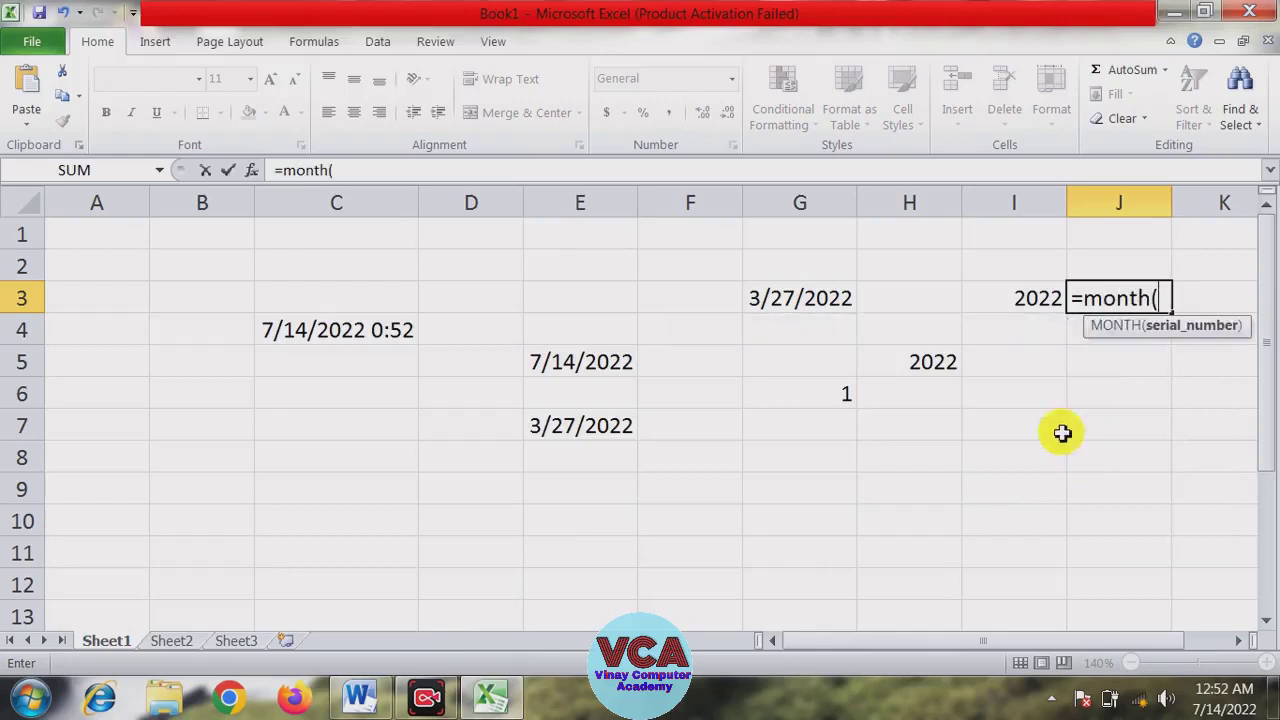
pyautogui.click(818, 299)
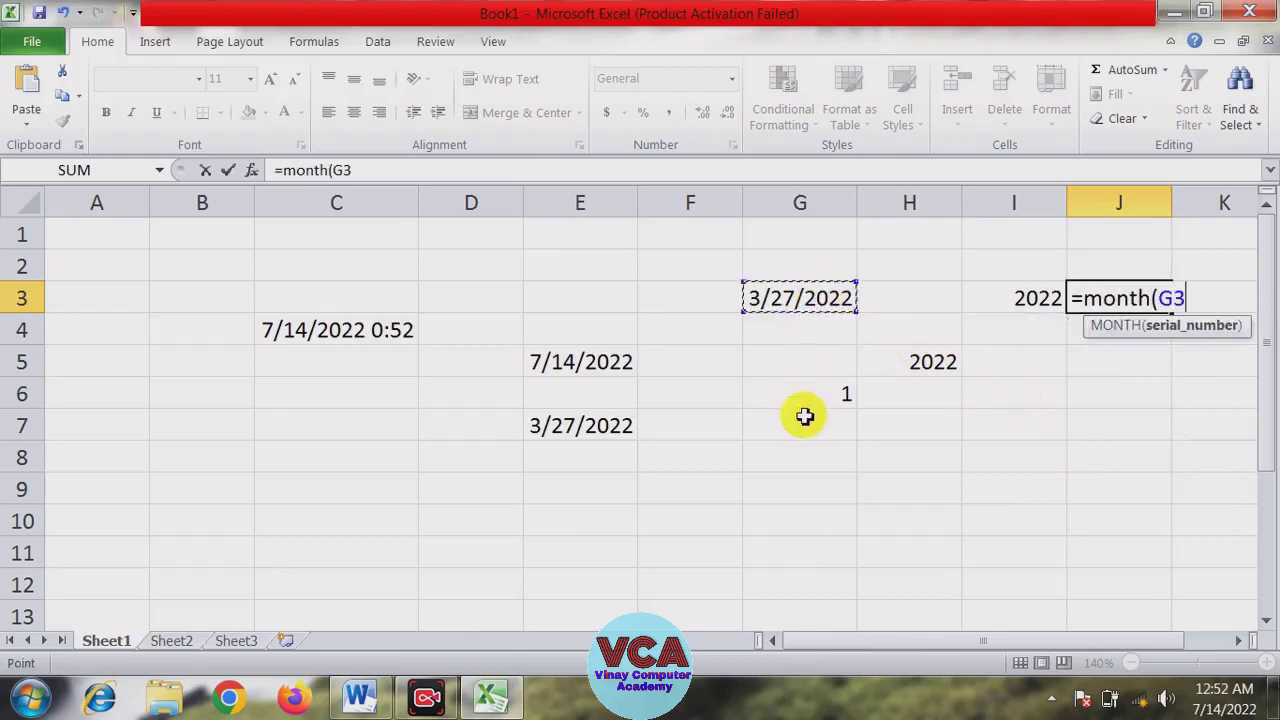
pyautogui.write(')')
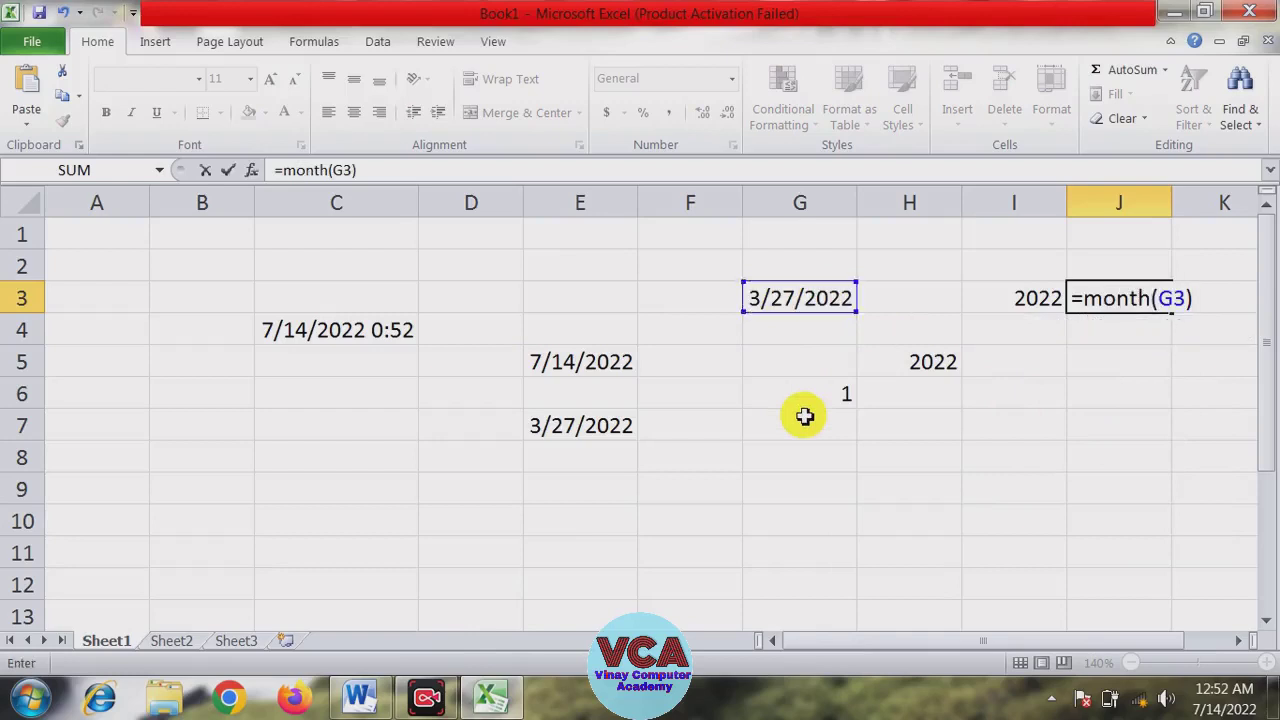
pyautogui.press('Return')
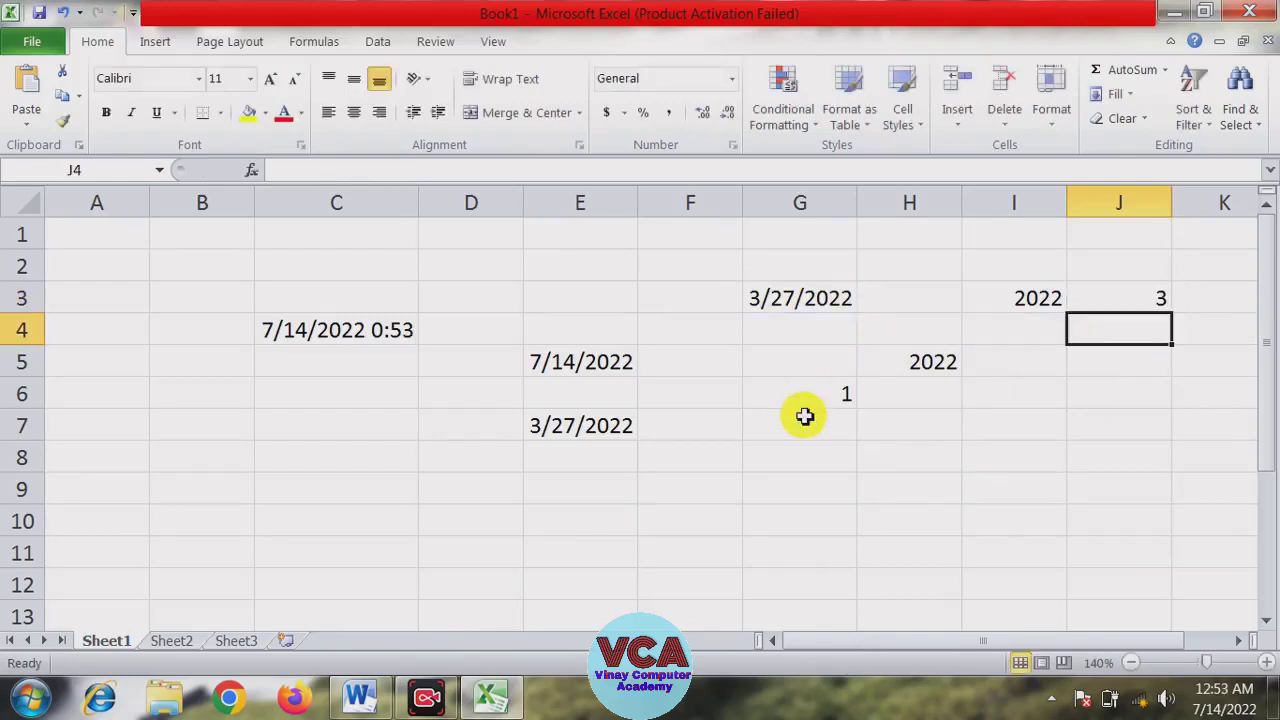
pyautogui.click(1137, 300)
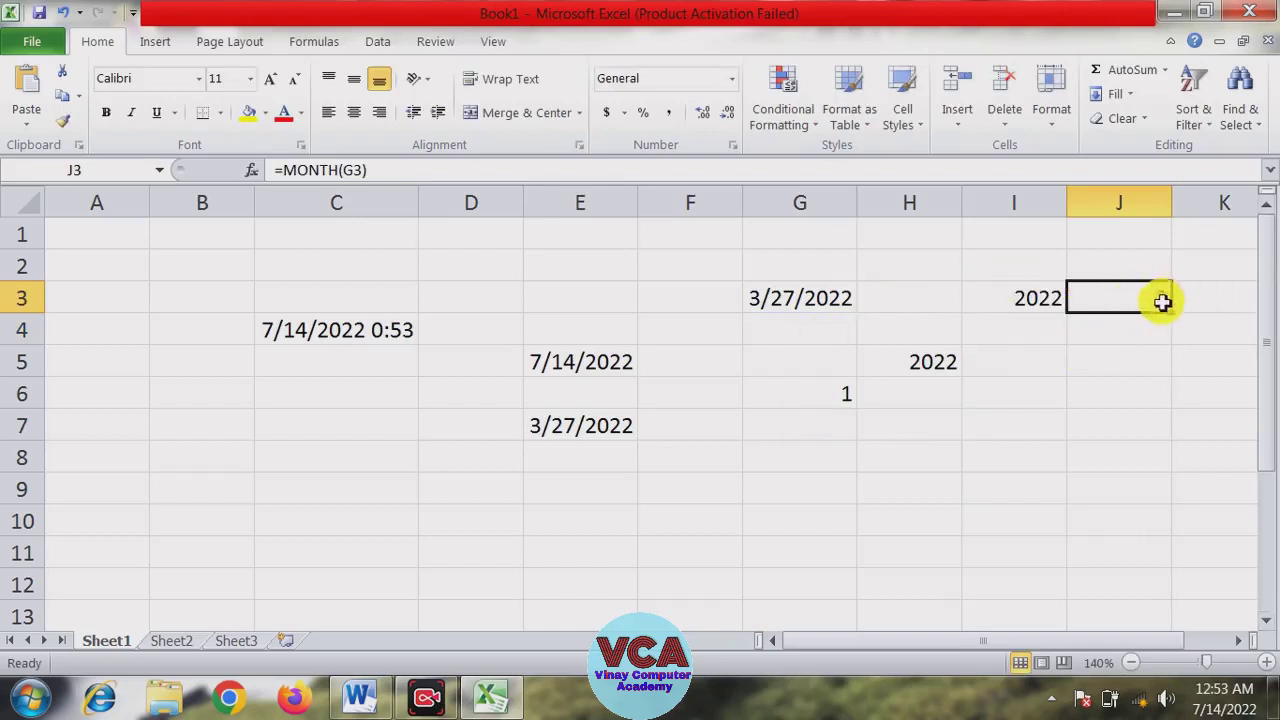
# Enter =MONTH("3/27/2022") in I5 and compare it with the J3 formula
pyautogui.click(1024, 361)
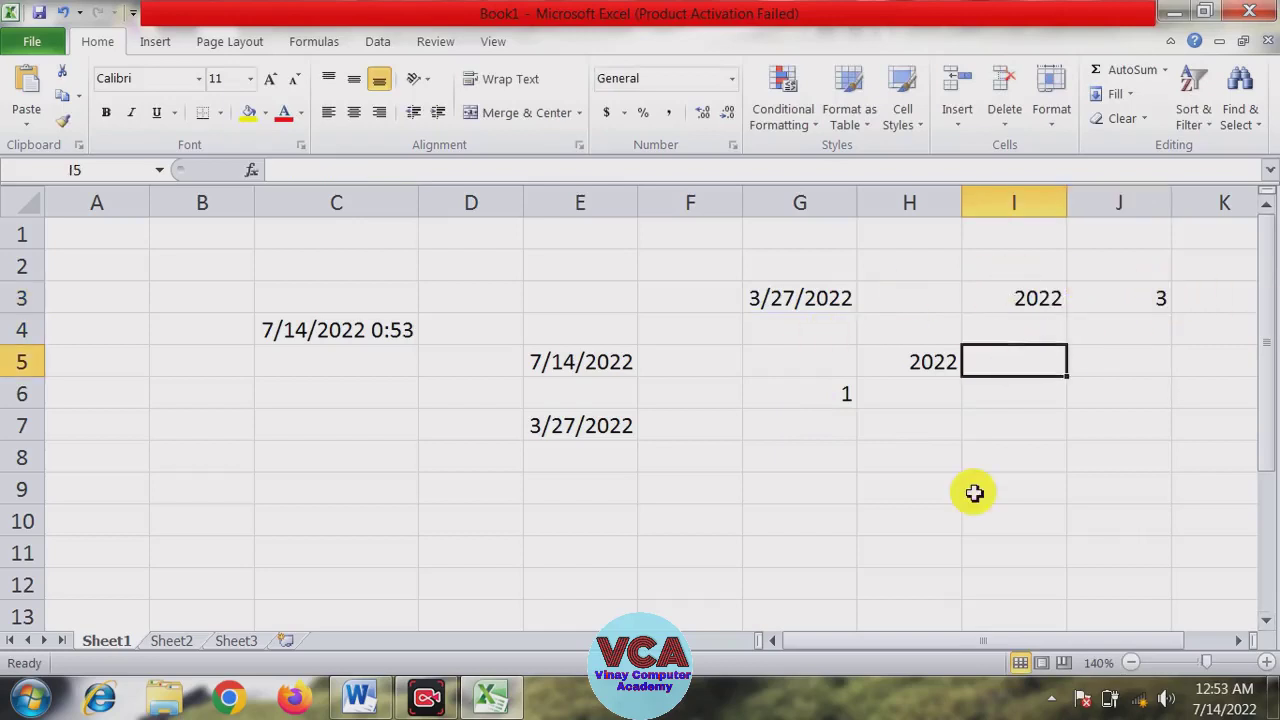
pyautogui.write('=')
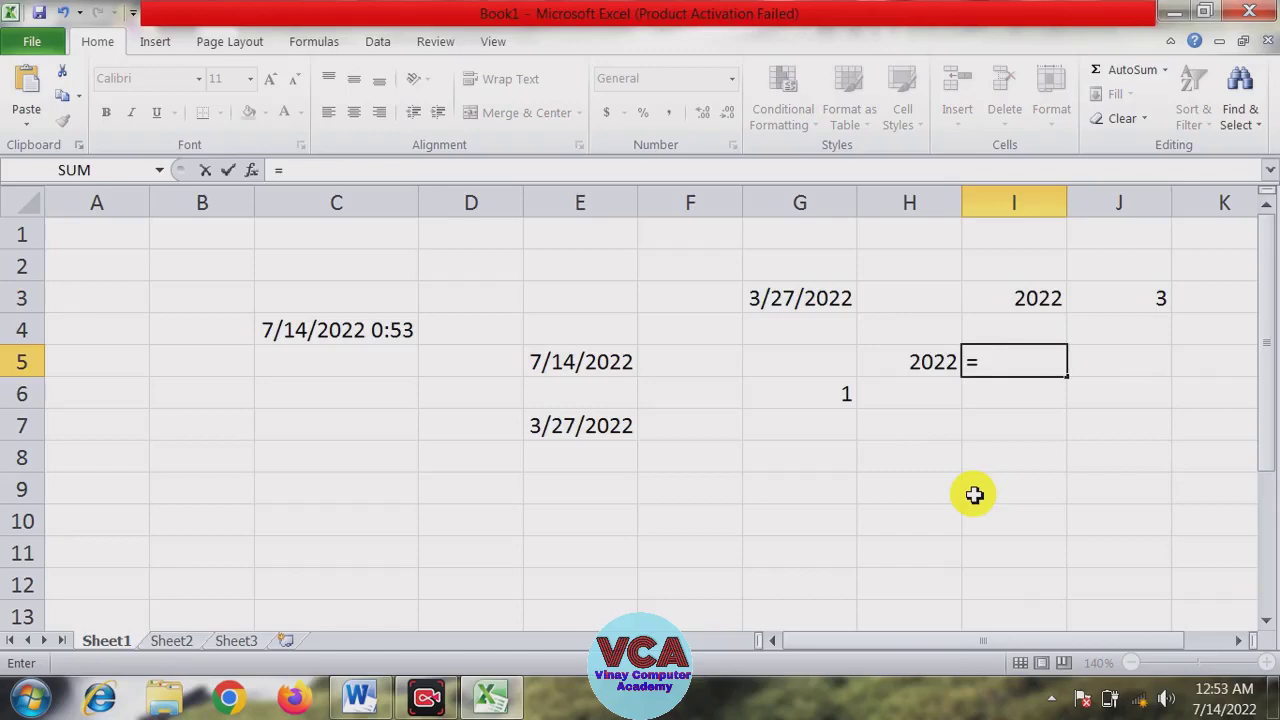
pyautogui.write('month(')
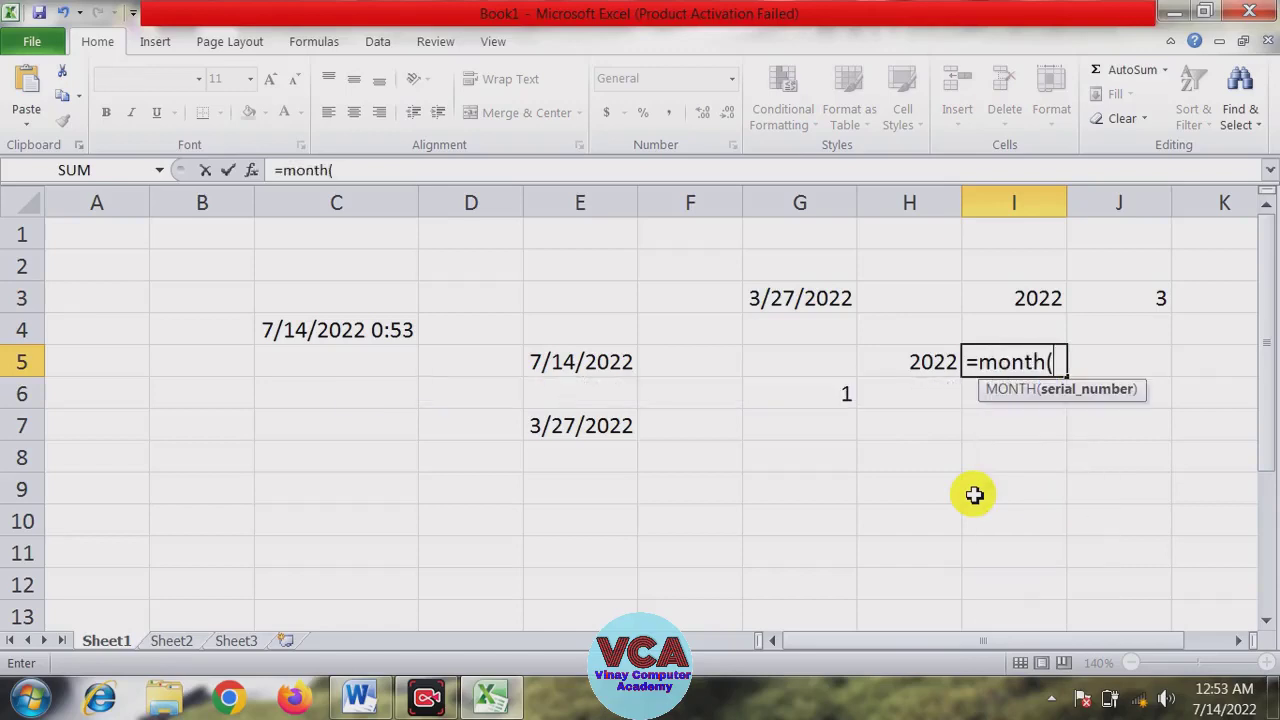
pyautogui.write('"')
pyautogui.write('3/')
pyautogui.write('27/2022')
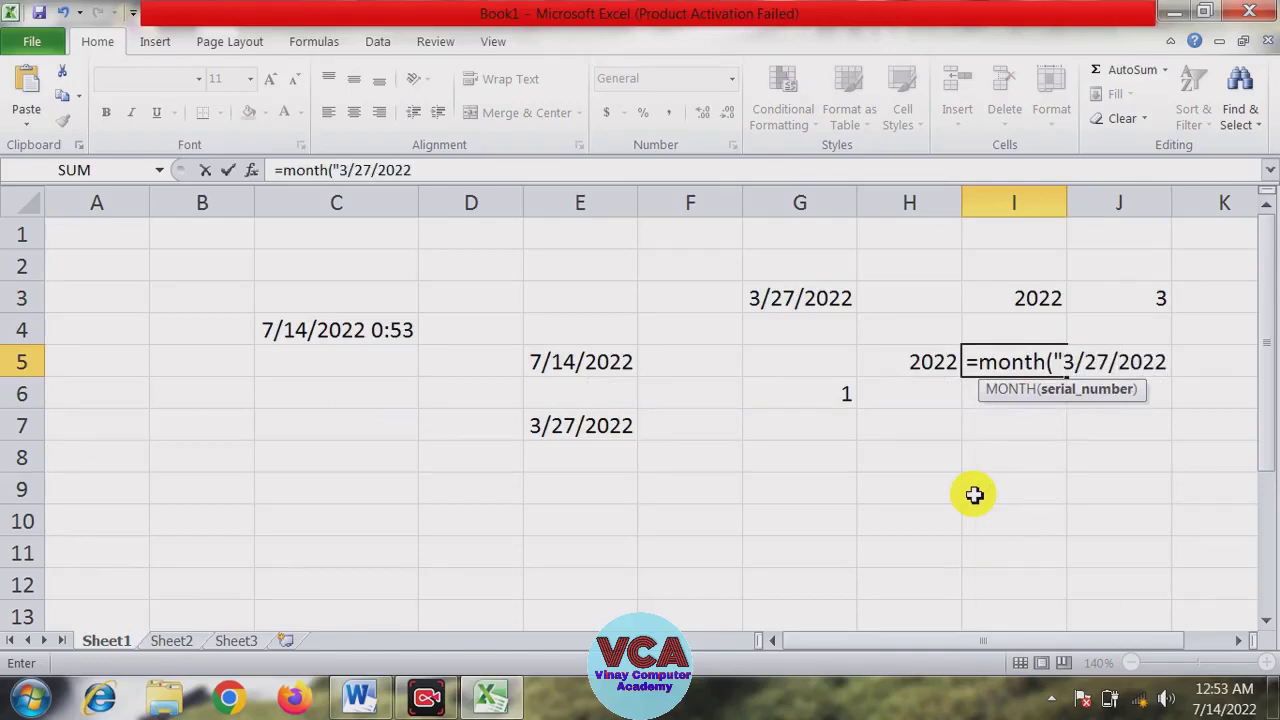
pyautogui.write('")')
pyautogui.press('Return')
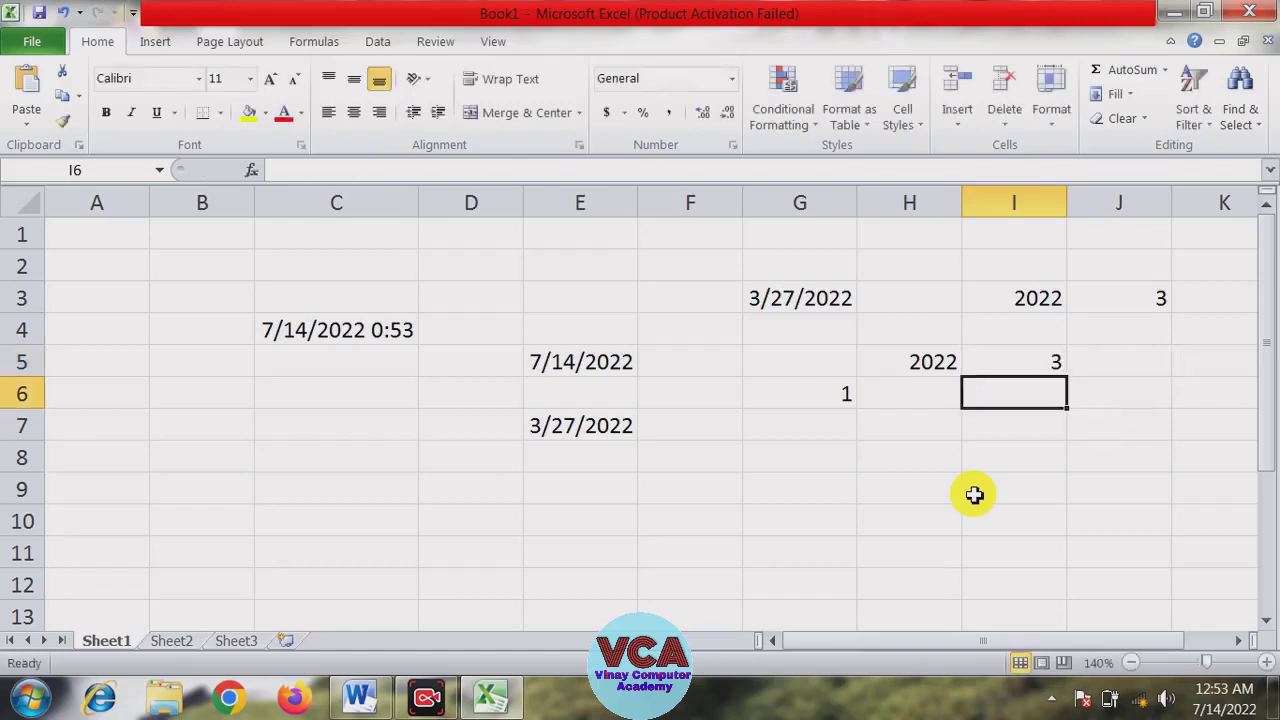
pyautogui.click(1058, 358)
pyautogui.click(1158, 310)
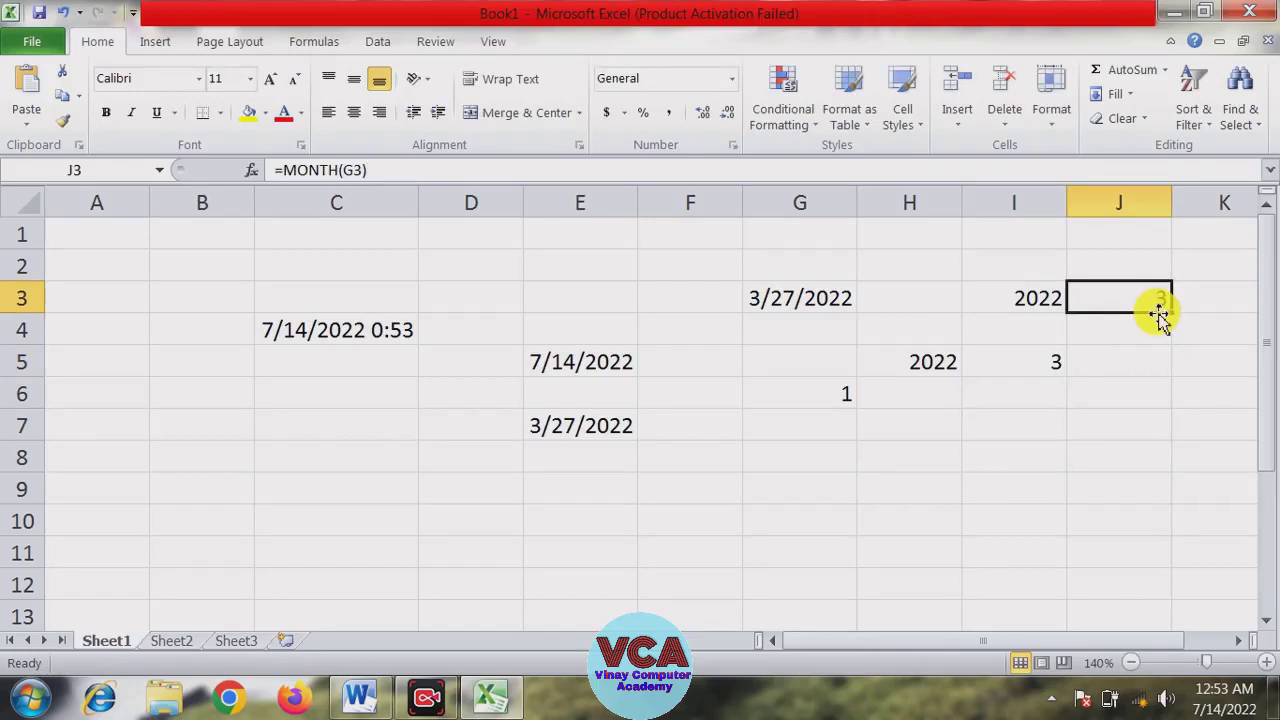
pyautogui.click(1140, 344)
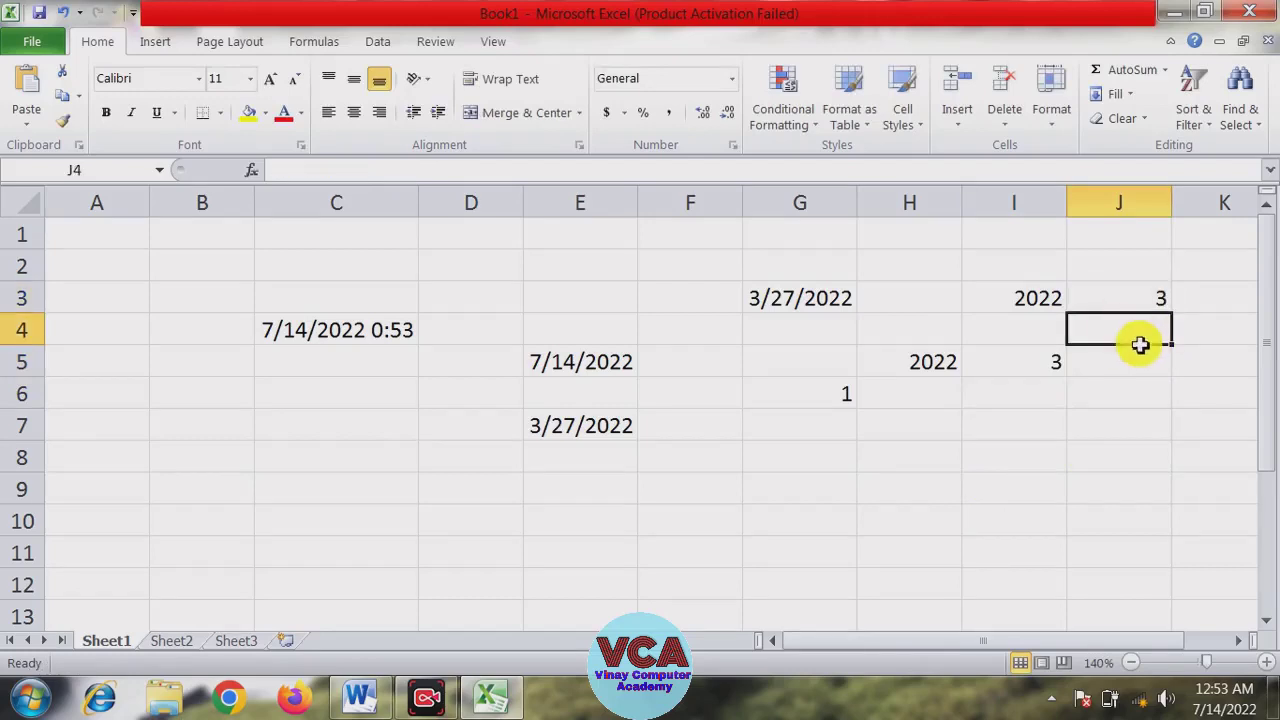
pyautogui.click(1133, 360)
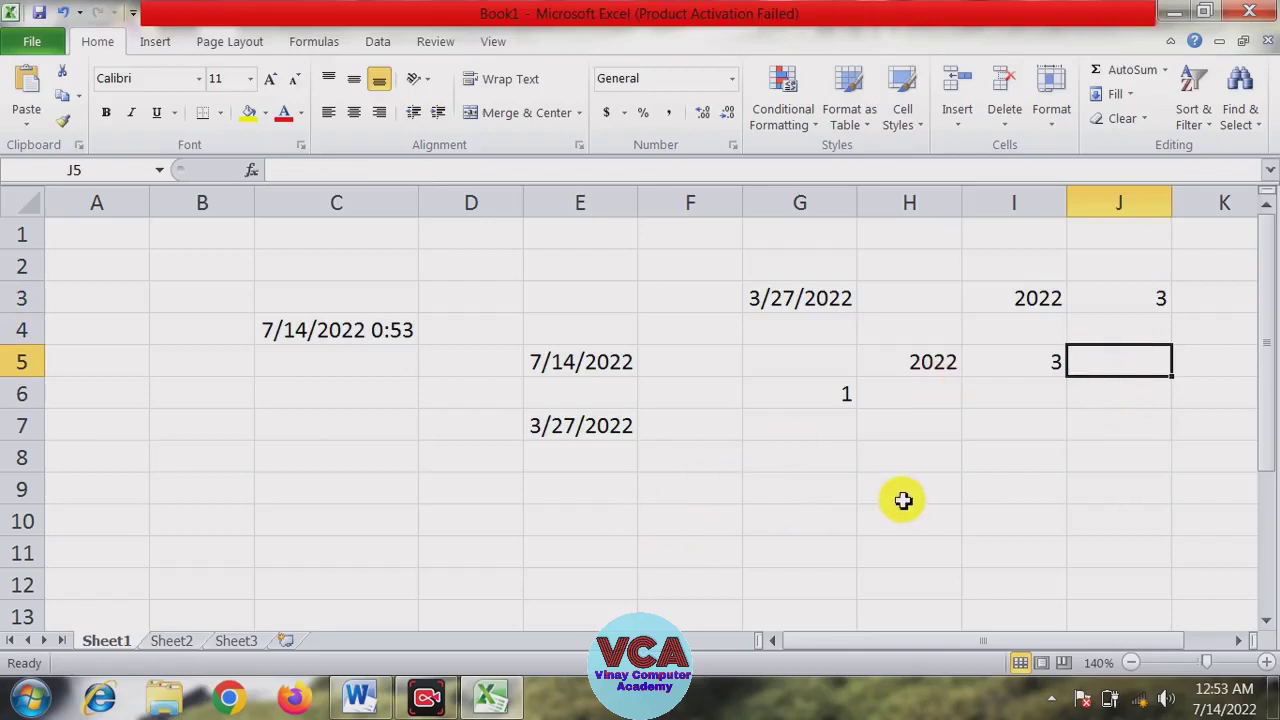
# Enter =DAY("3/27/2022") in J5, returning 27
pyautogui.write('=day')
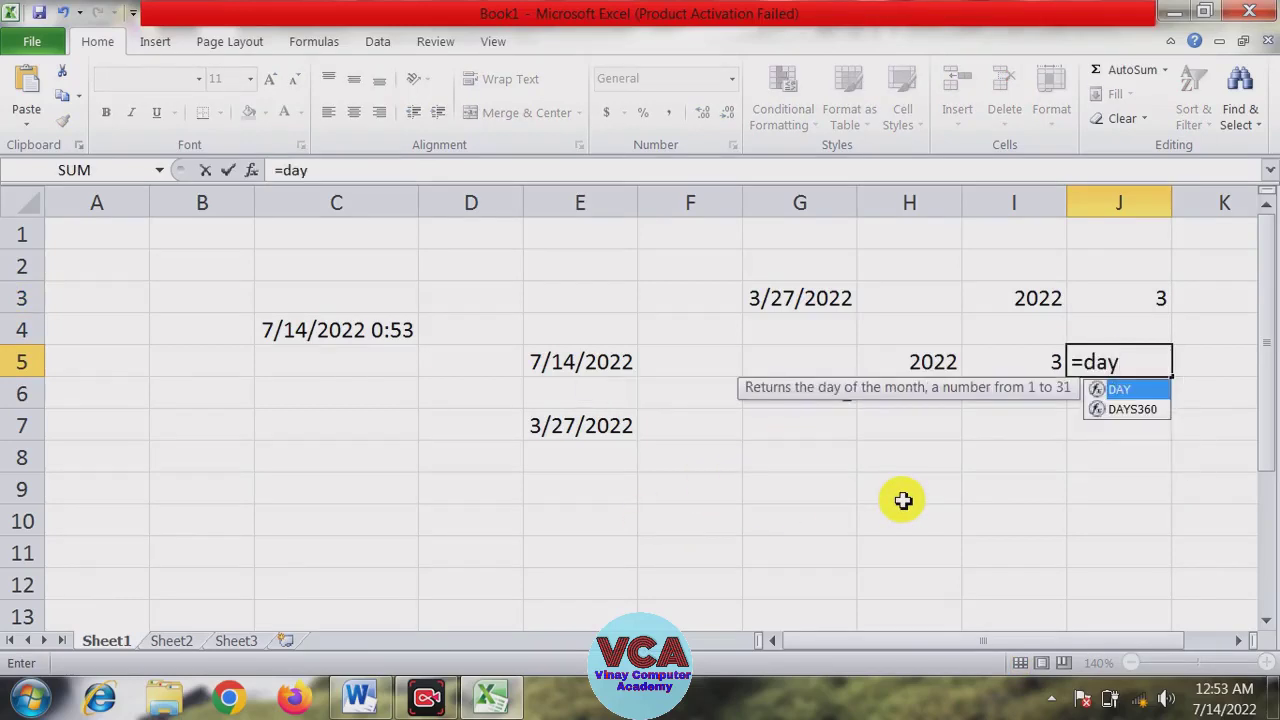
pyautogui.write('("')
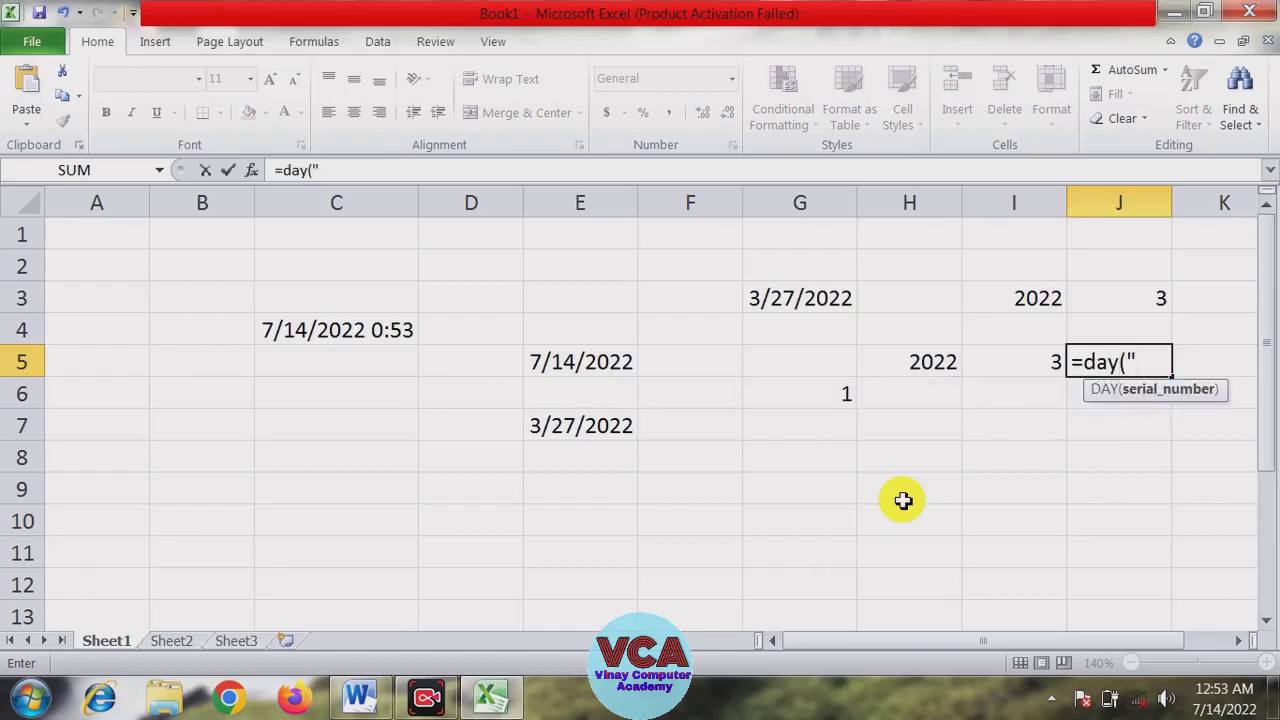
pyautogui.write('3/')
pyautogui.write('27/20')
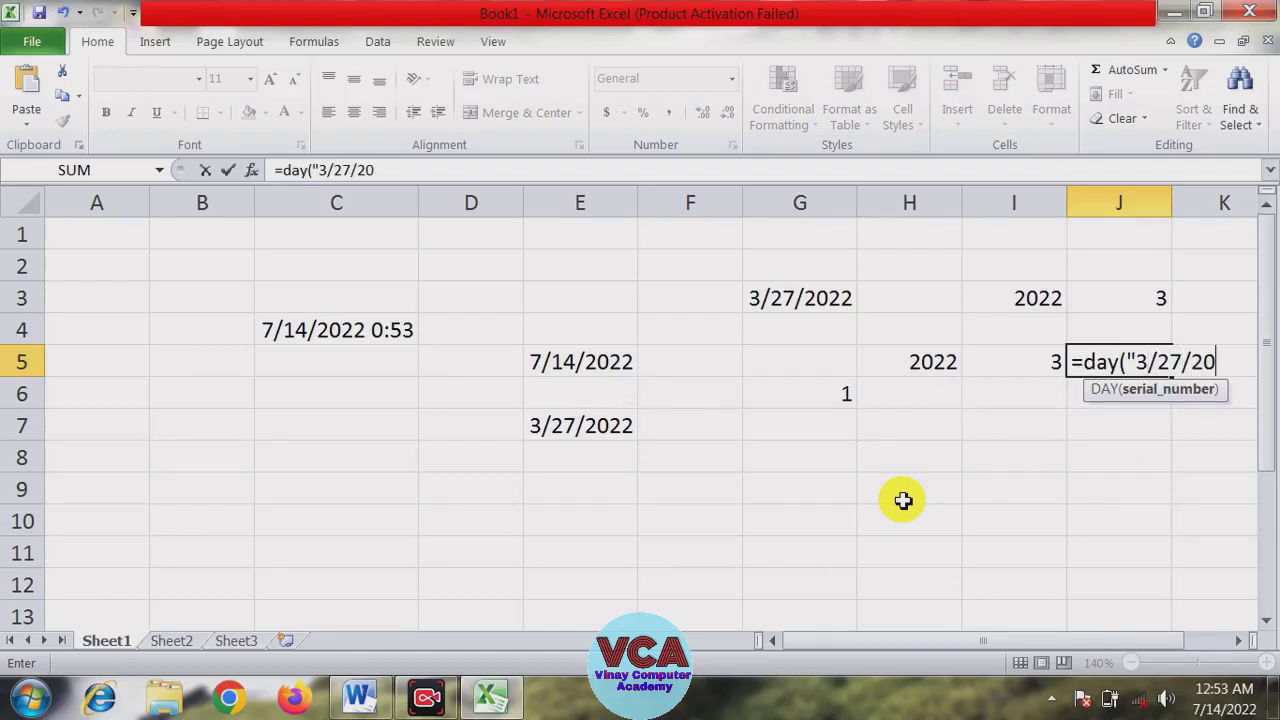
pyautogui.write('22"')
pyautogui.write(')')
pyautogui.press('Return')
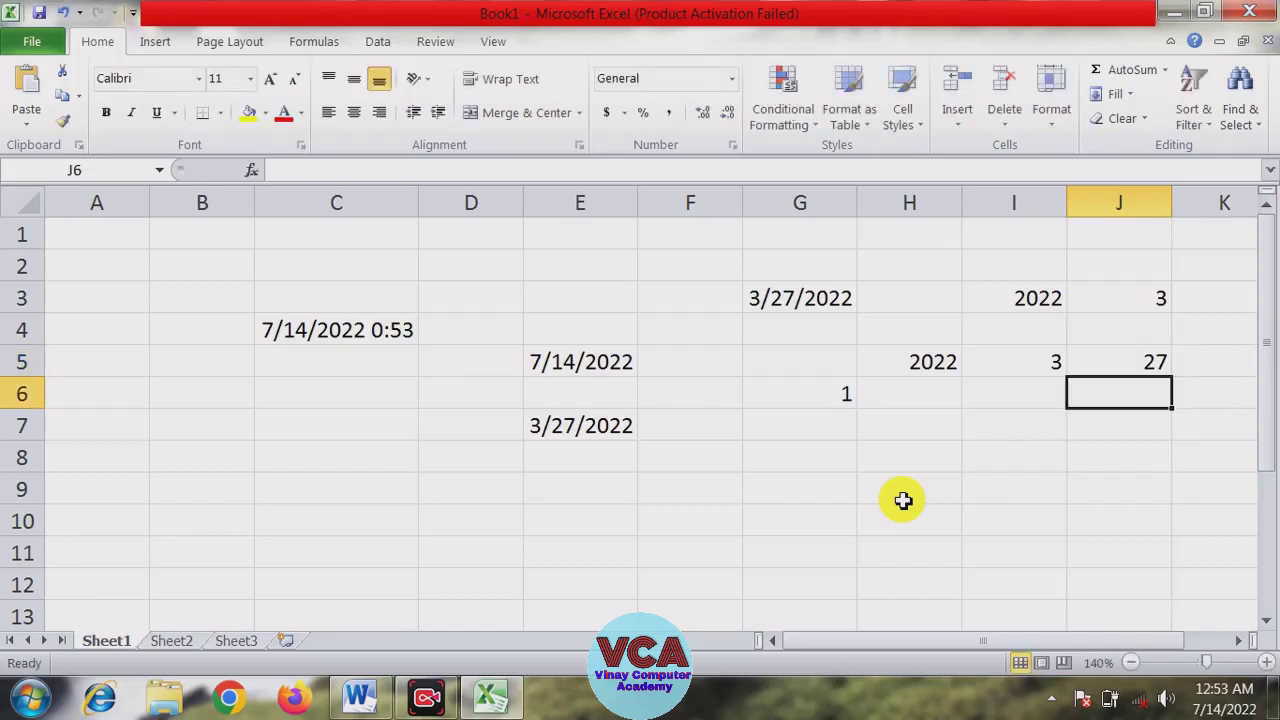
pyautogui.click(1166, 356)
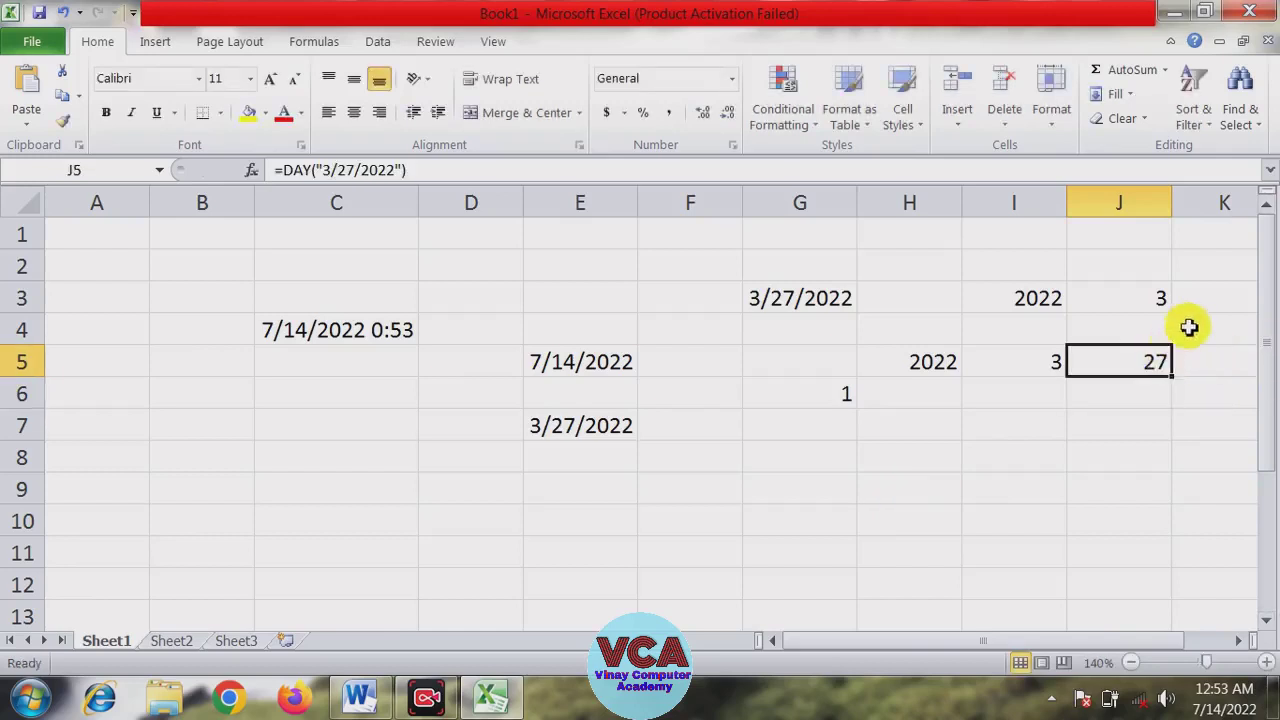
# Enter =DAY(G3) in K3 to extract day 27 from the G3 date
pyautogui.click(1205, 297)
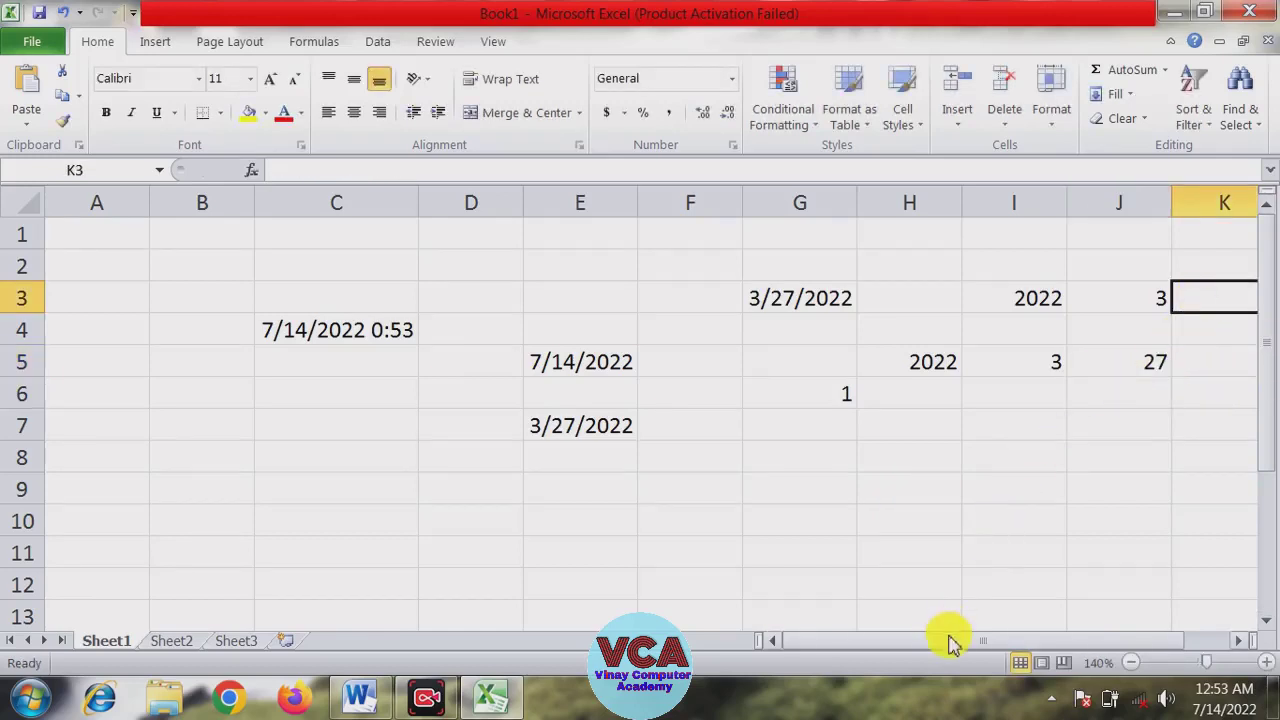
pyautogui.moveTo(950, 641); pyautogui.dragTo(982, 643)
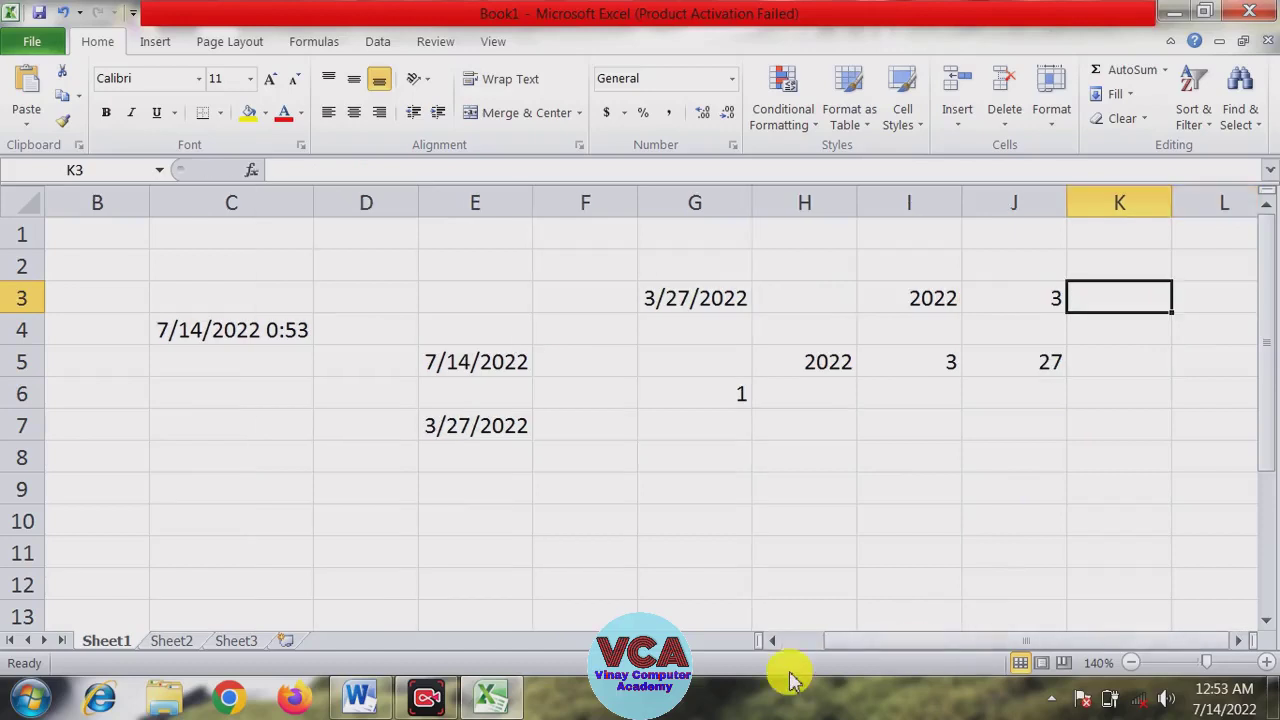
pyautogui.write('=day')
pyautogui.press('BackSpace')
pyautogui.press('BackSpace')
pyautogui.press('BackSpace')
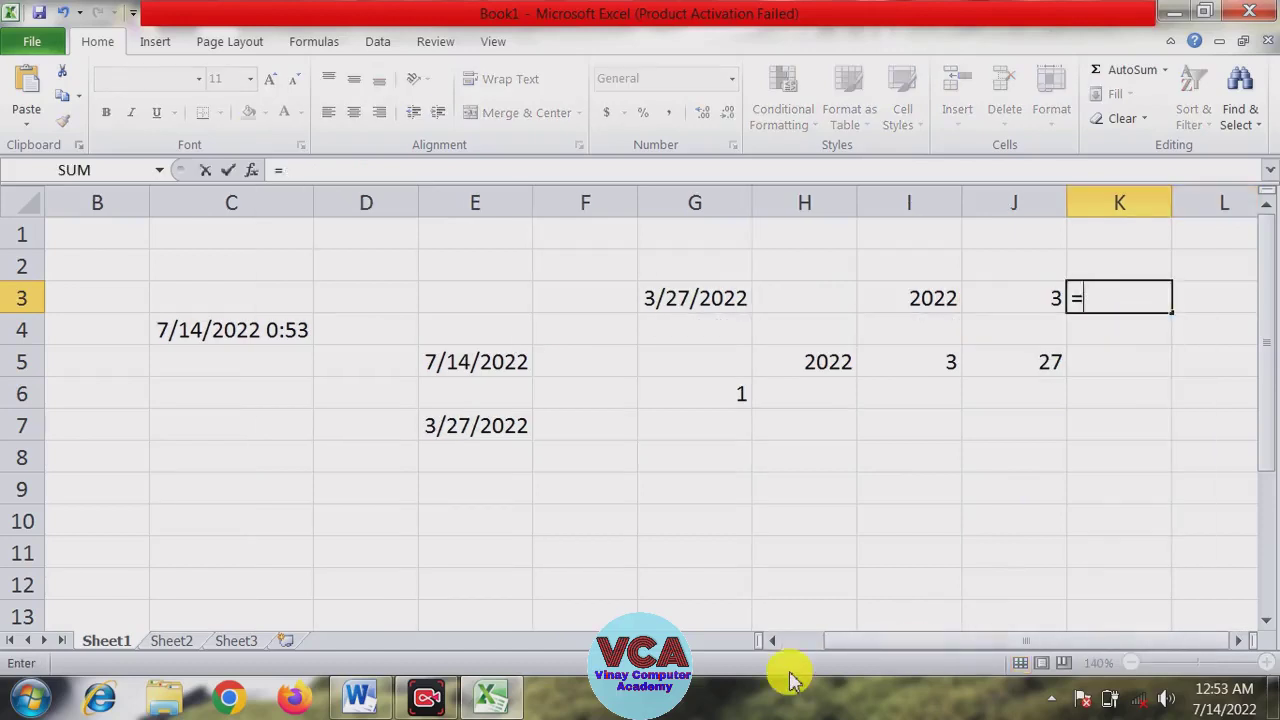
pyautogui.write('day(')
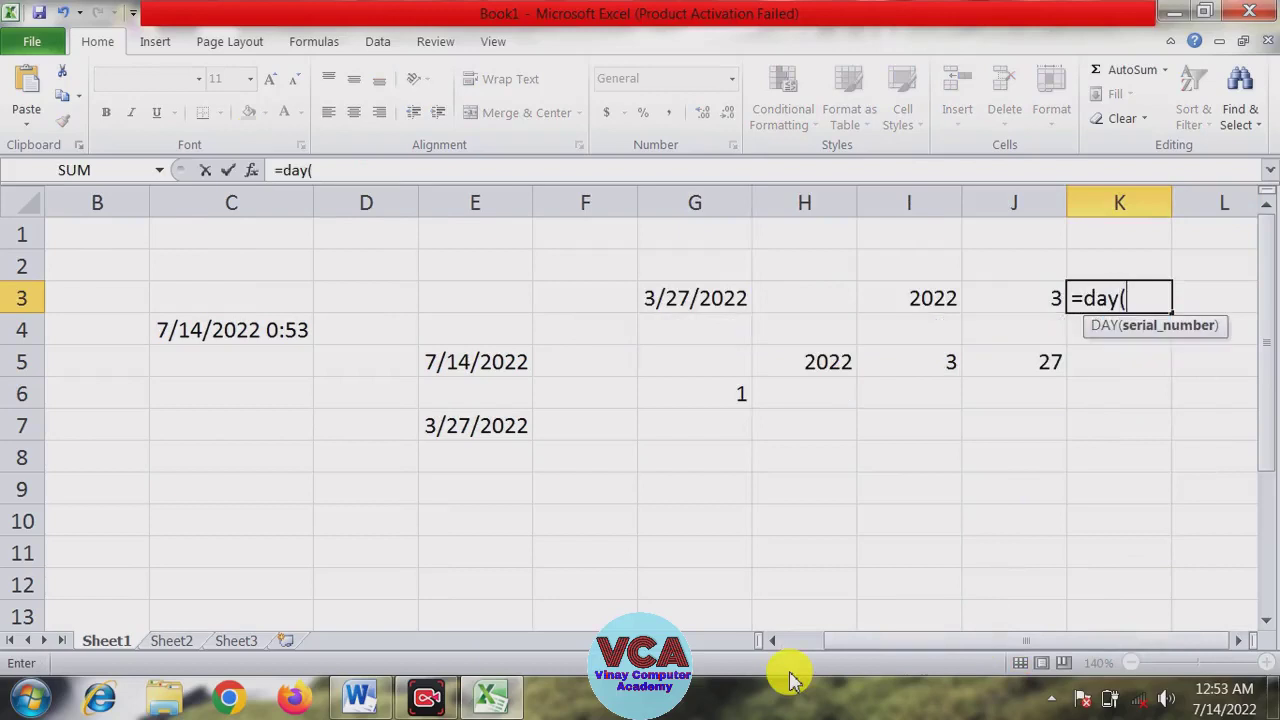
pyautogui.click(705, 299)
pyautogui.write(')')
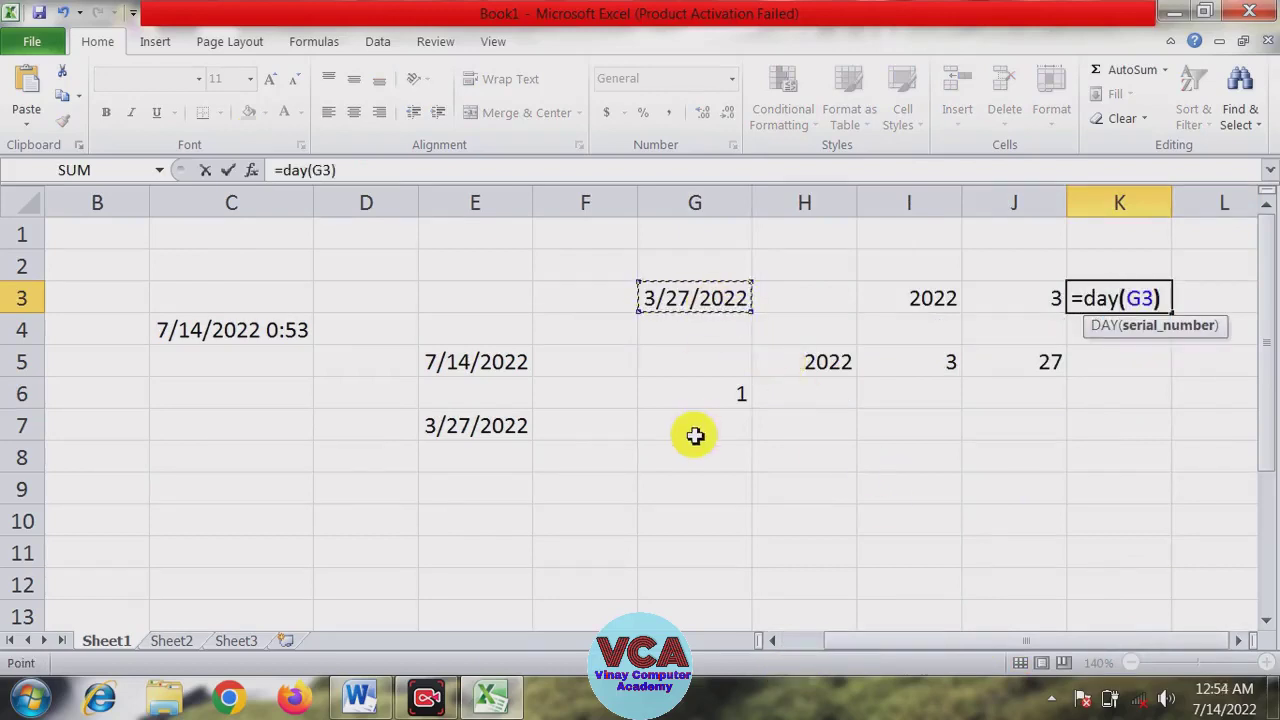
pyautogui.press('Return')
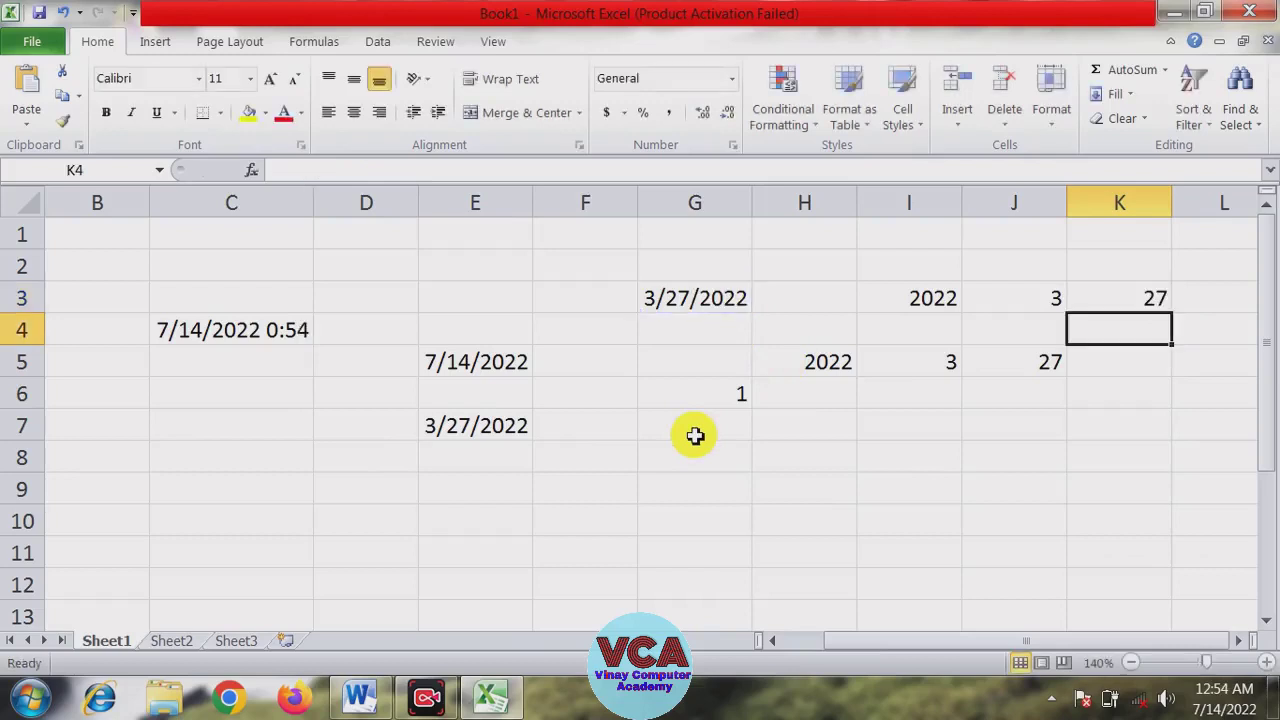
# Review the YEAR, MONTH and DAY formulas in I3:K3, then switch to the Word notes
pyautogui.click(1123, 301)
pyautogui.click(928, 295)
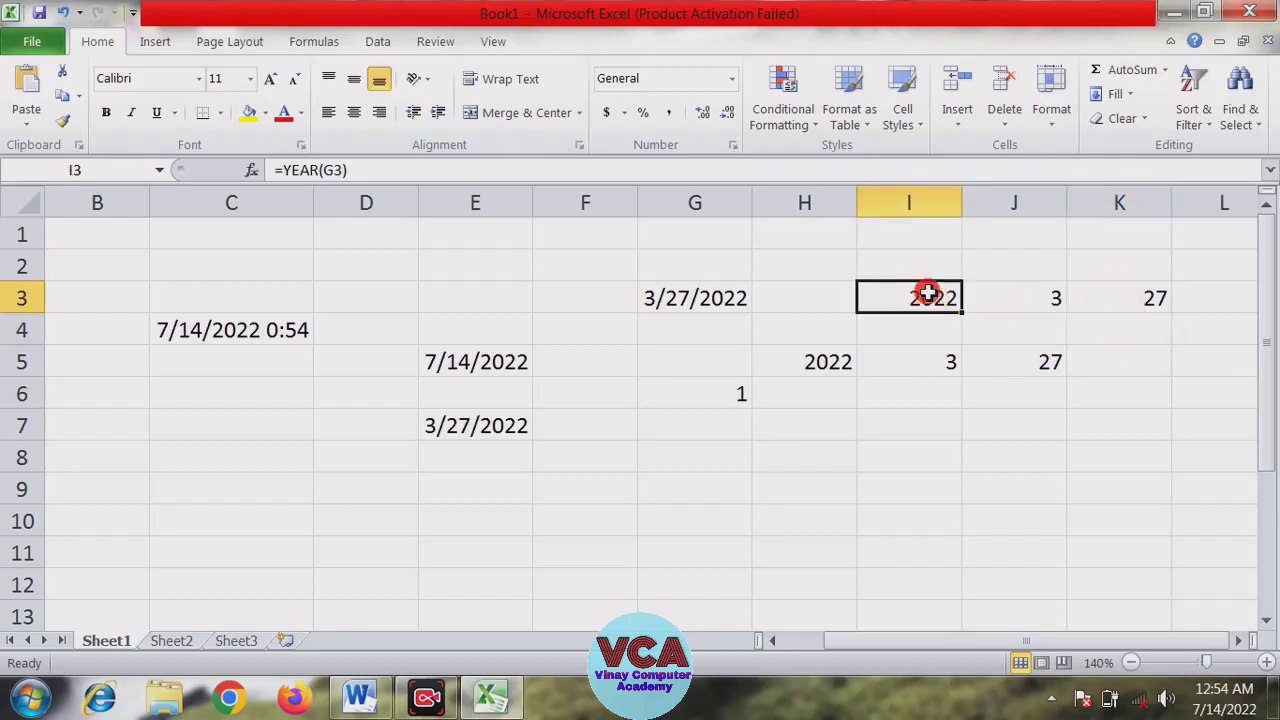
pyautogui.click(1048, 296)
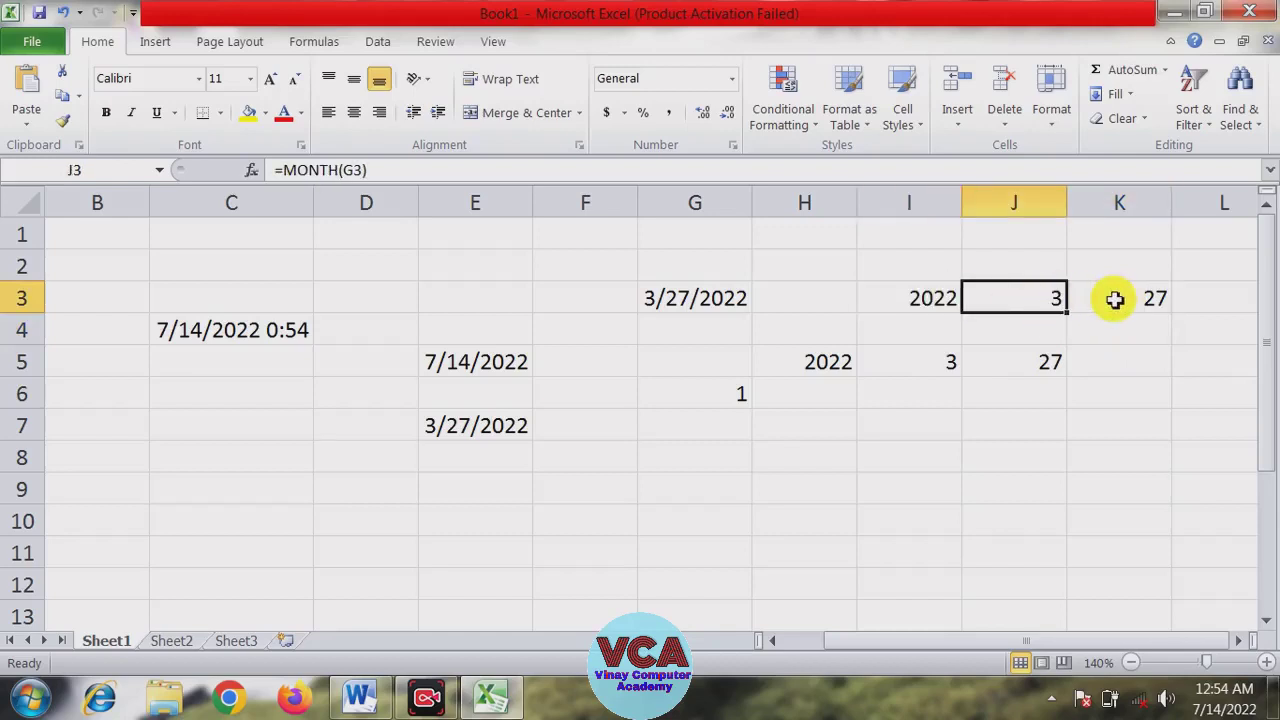
pyautogui.click(1115, 299)
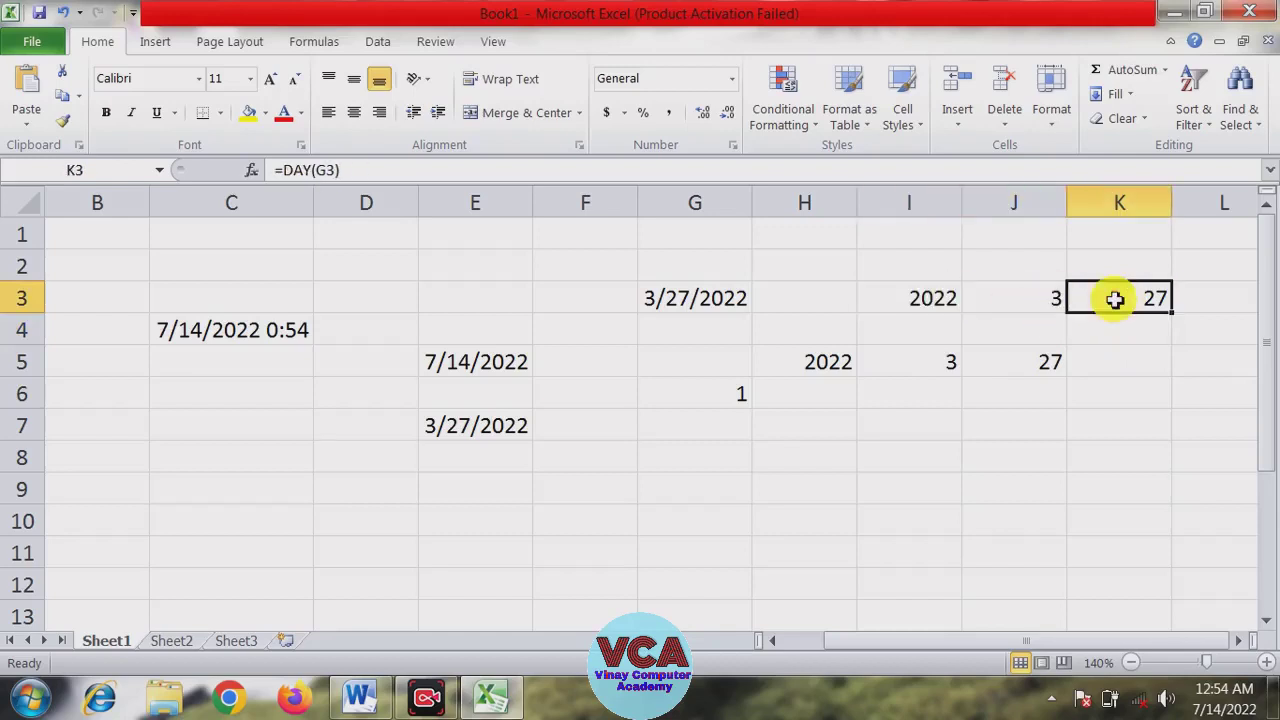
pyautogui.click(940, 396)
pyautogui.click(360, 697)
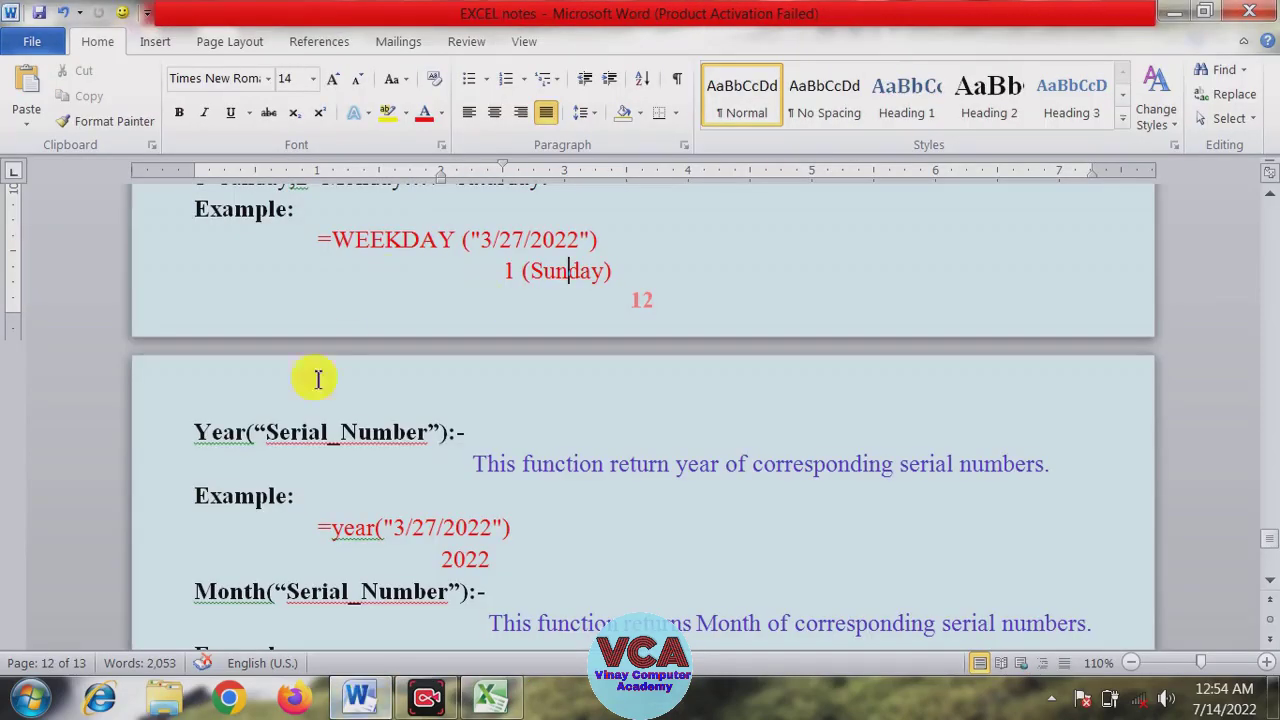
# Scroll the Word notes down to the Hour and Minute examples for 4:25:30
pyautogui.scroll(-1, 283, 498)
pyautogui.scroll(-1, 337, 491)
pyautogui.scroll(-3, 277, 491)
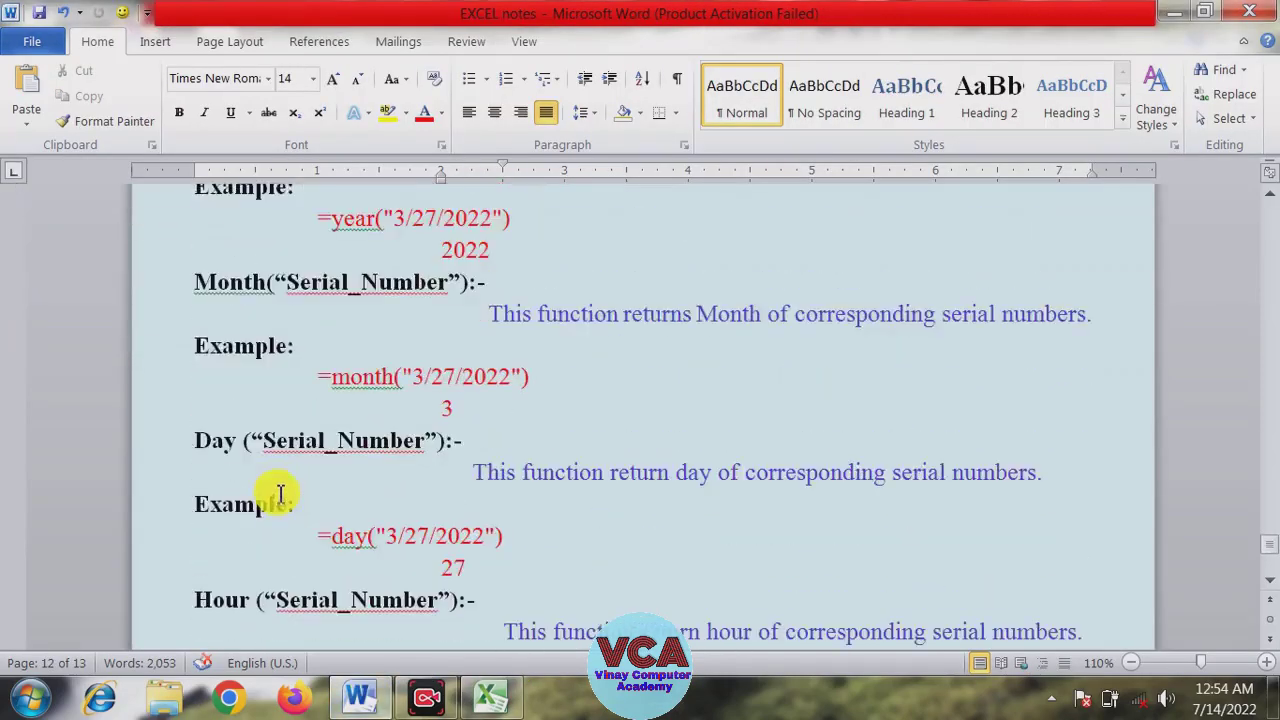
pyautogui.scroll(-1, 349, 491)
pyautogui.scroll(-1, 279, 480)
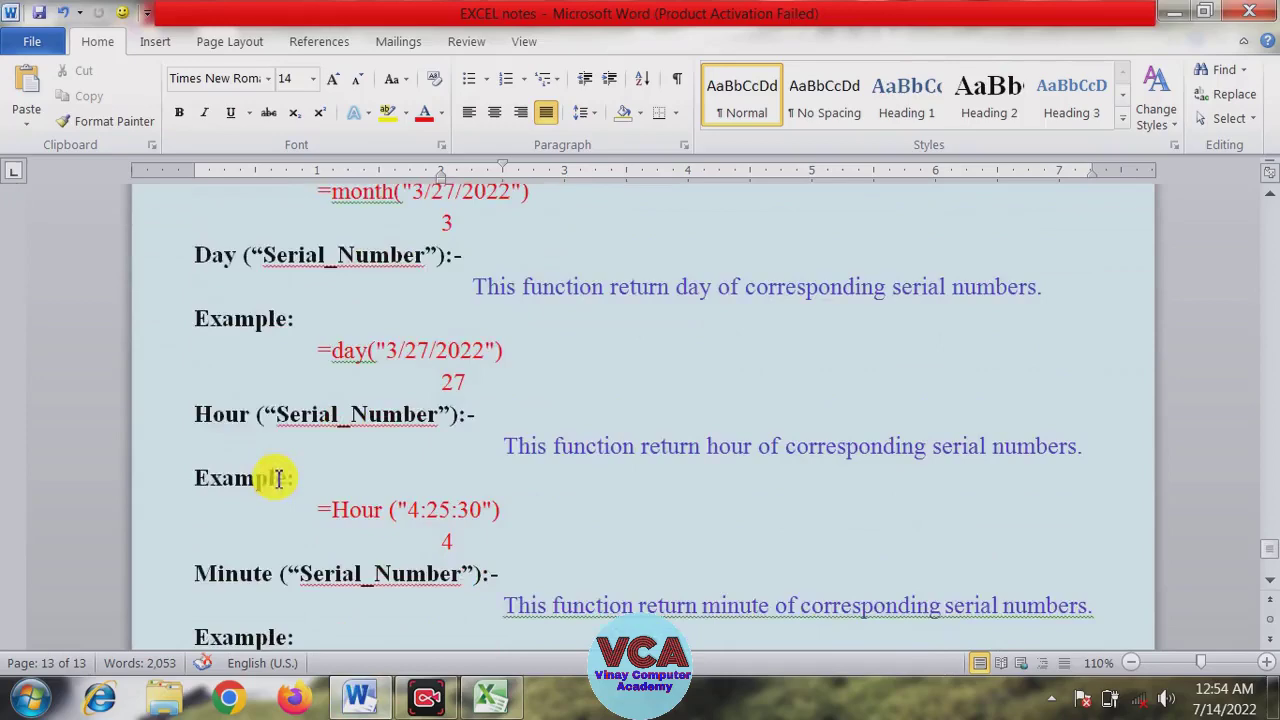
pyautogui.click(258, 420)
pyautogui.scroll(-1, 266, 432)
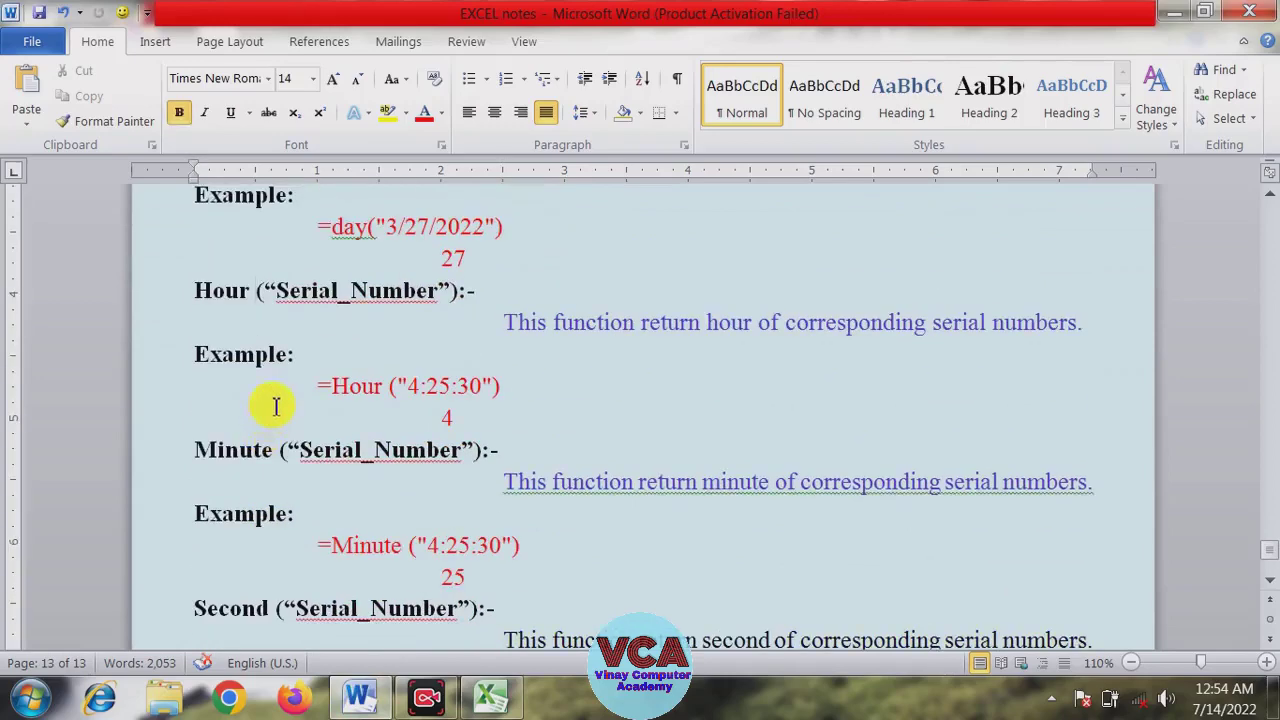
# Back in Excel, enter the time 4:25:30 in cell G7
pyautogui.click(491, 697)
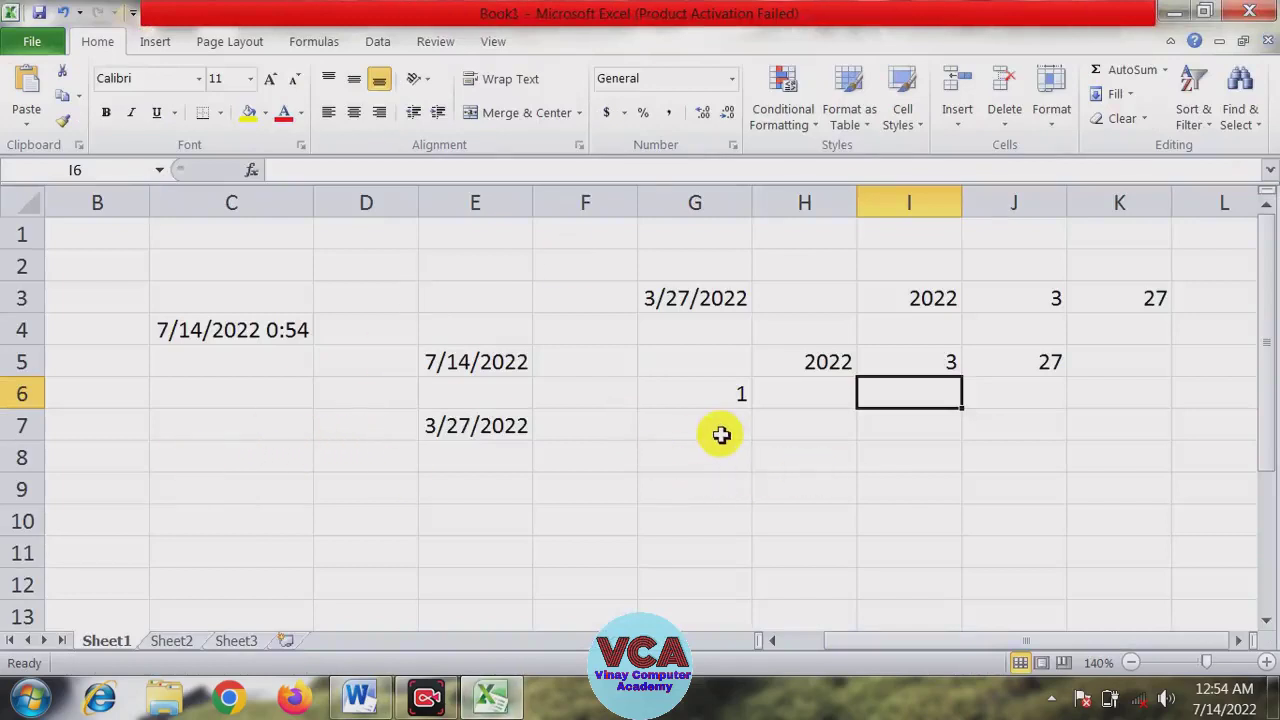
pyautogui.click(693, 430)
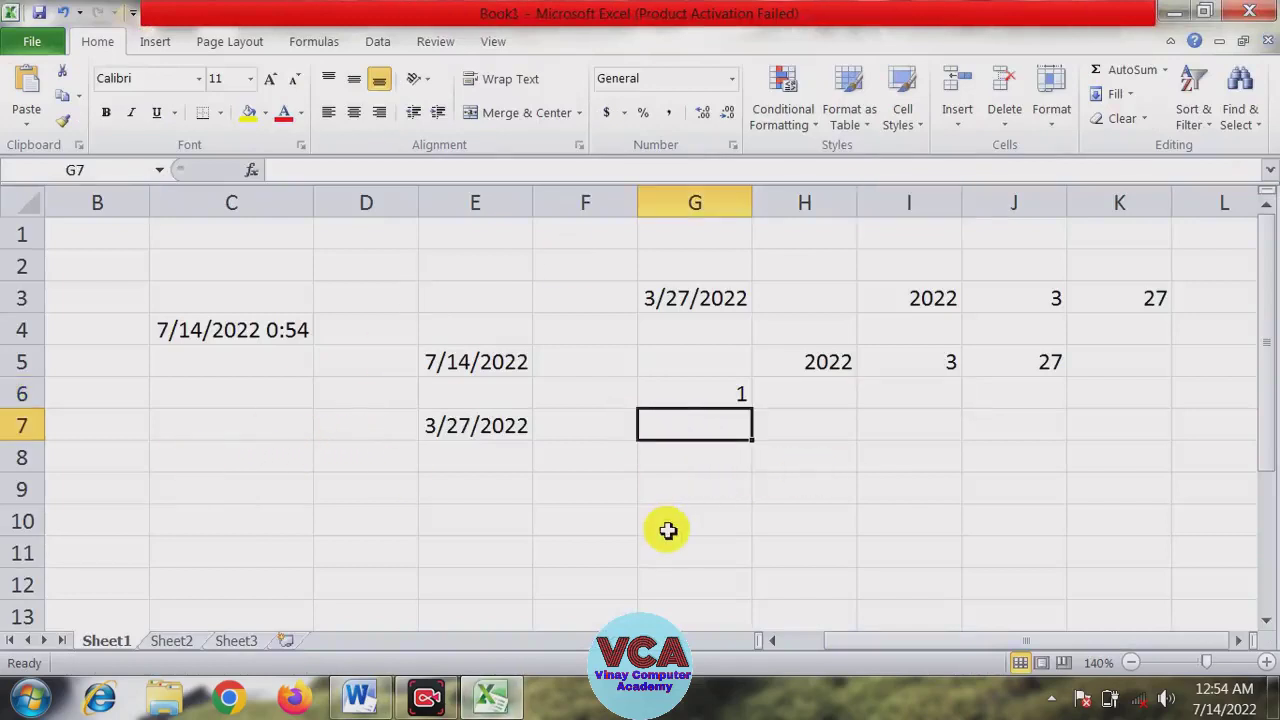
pyautogui.write('4:2')
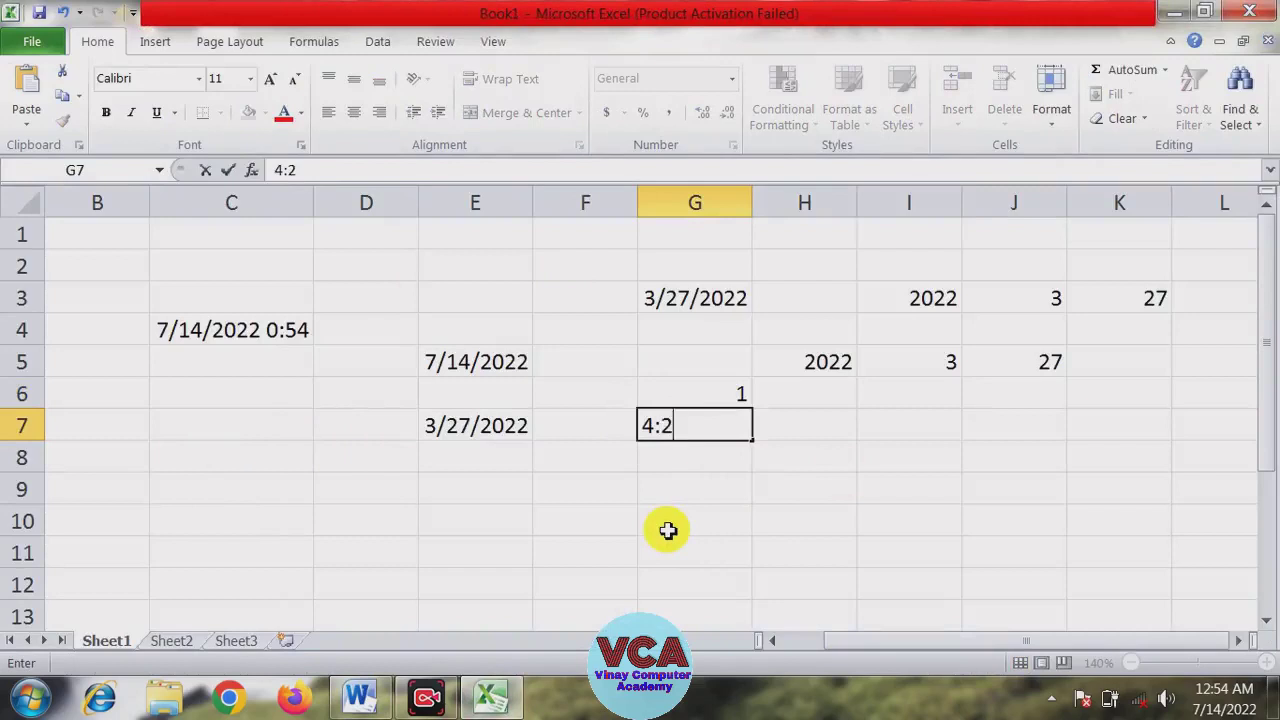
pyautogui.write('5:3')
pyautogui.write('0')
pyautogui.click(668, 530)
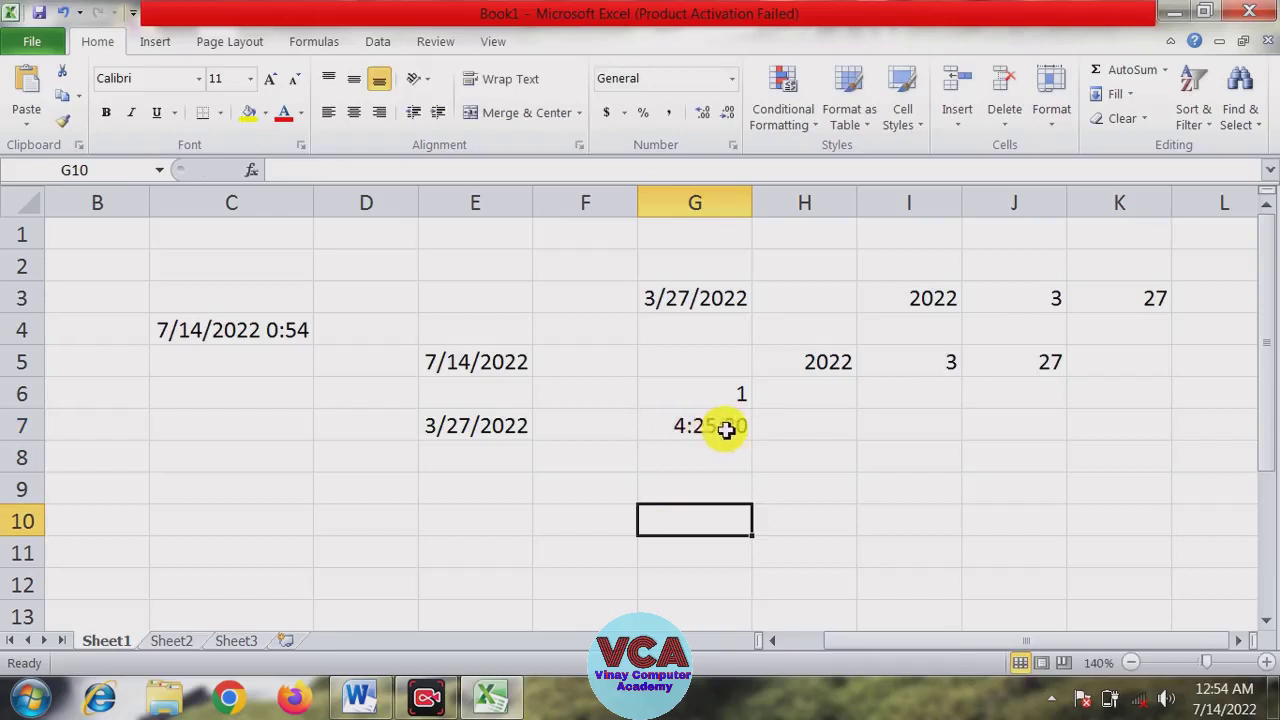
pyautogui.click(822, 429)
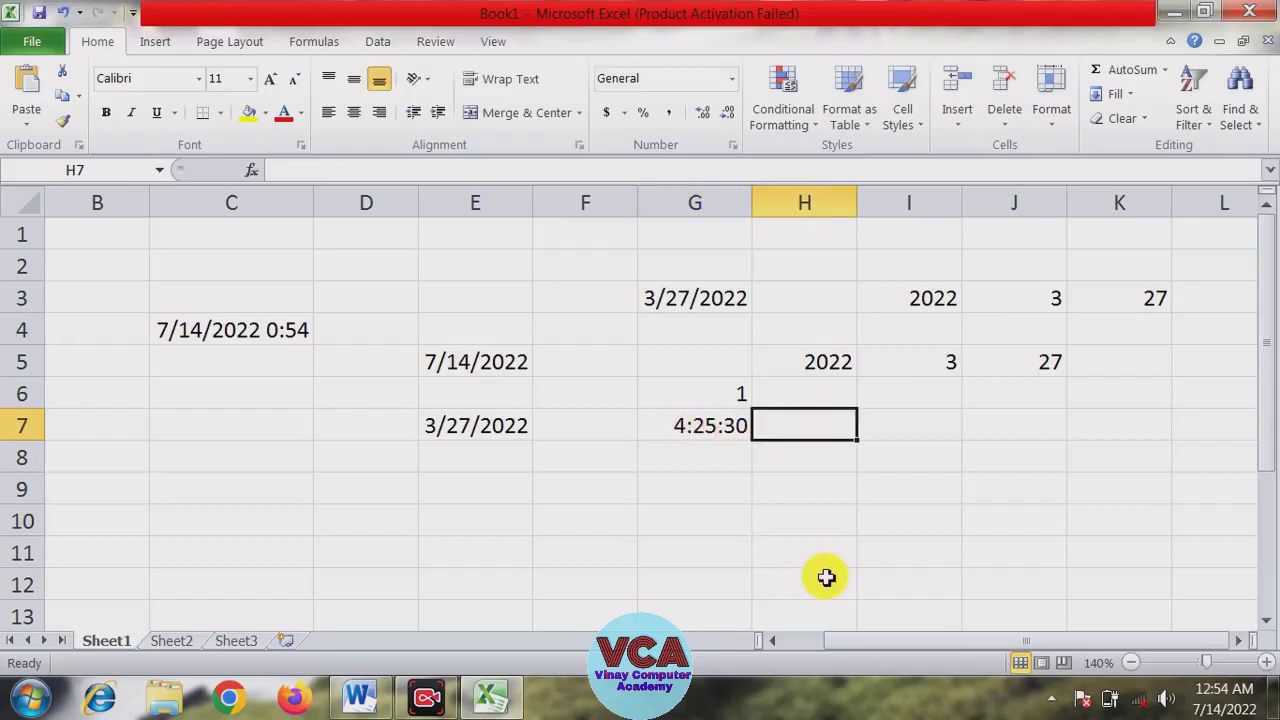
# Enter =HOUR(G7) in H7 to return hour 4
pyautogui.write('=h')
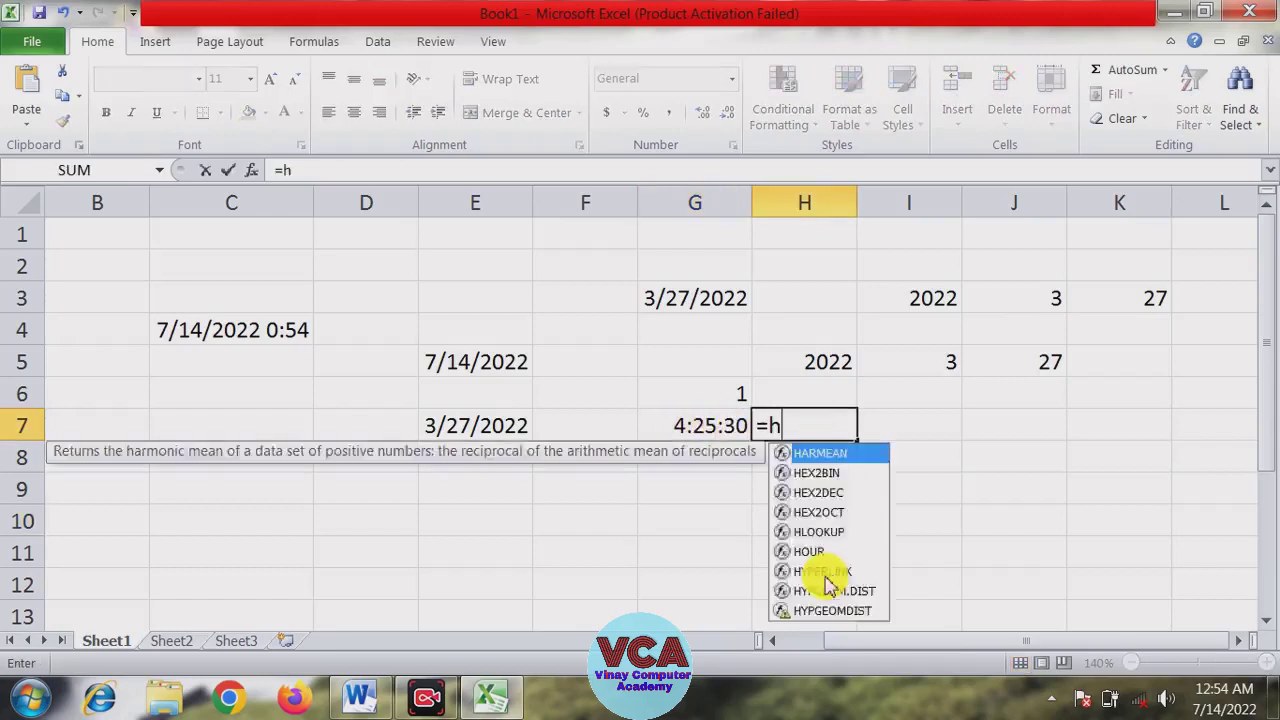
pyautogui.write('our(')
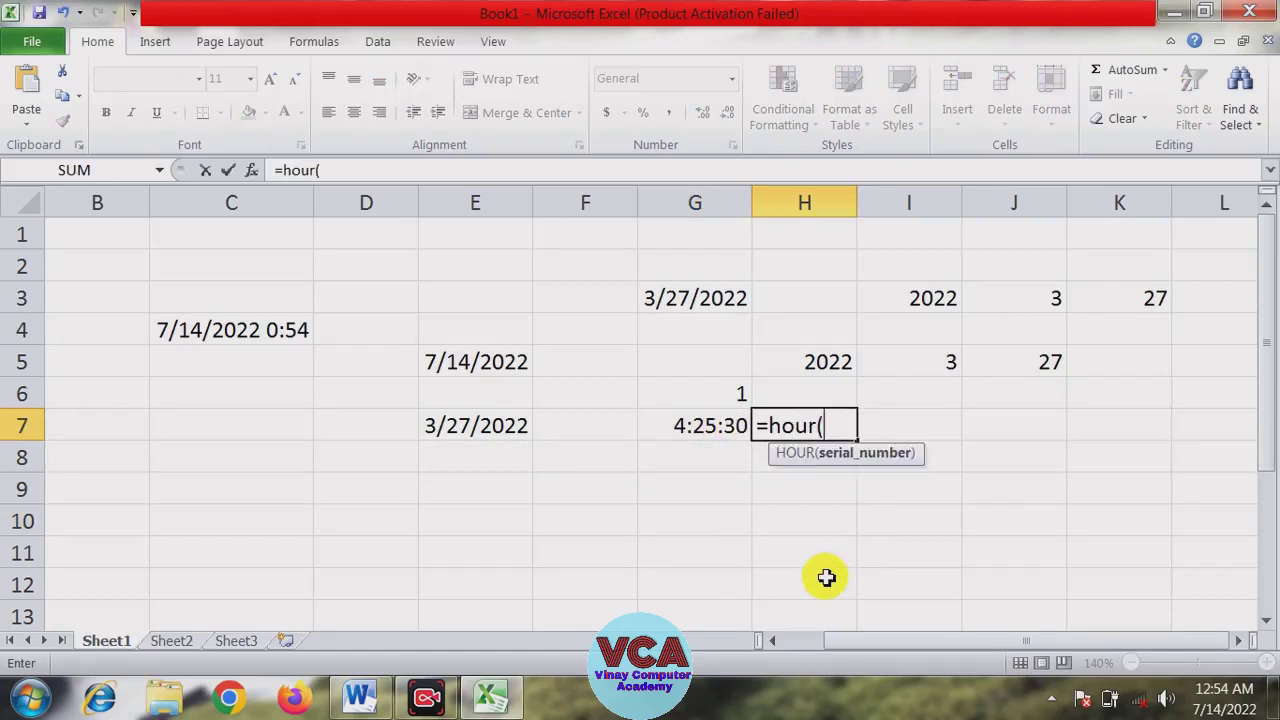
pyautogui.click(708, 427)
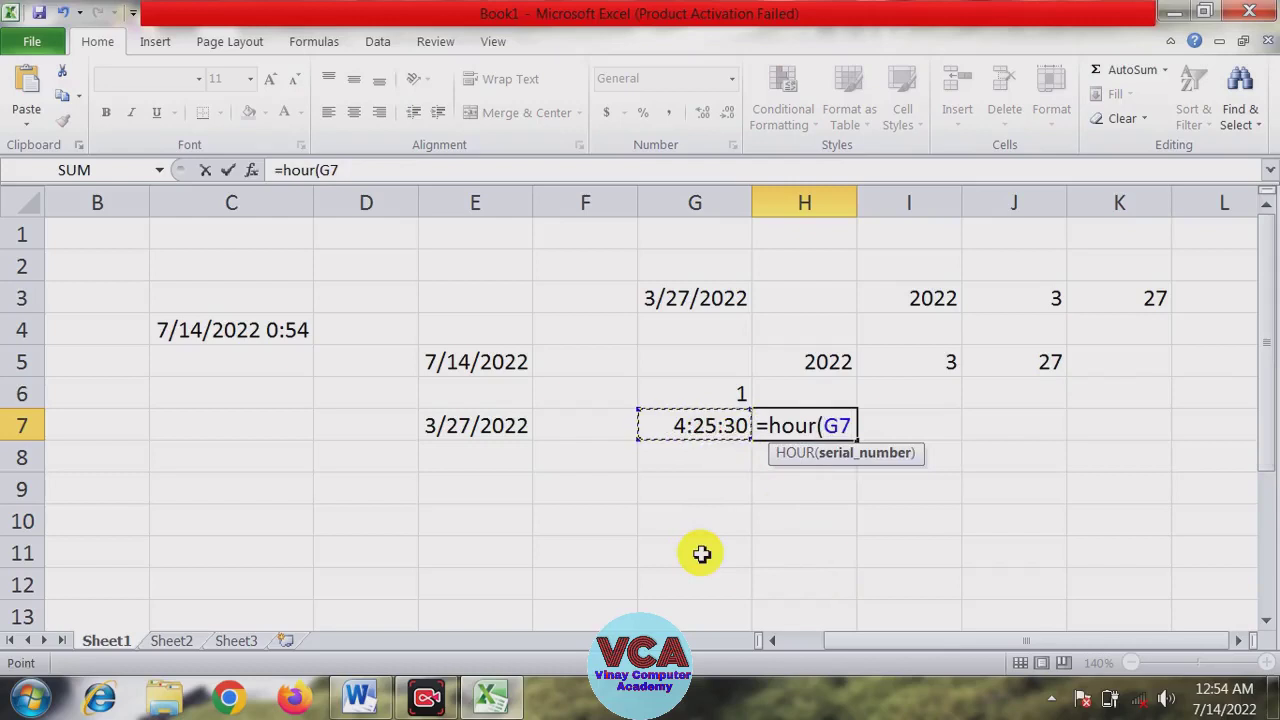
pyautogui.write(')')
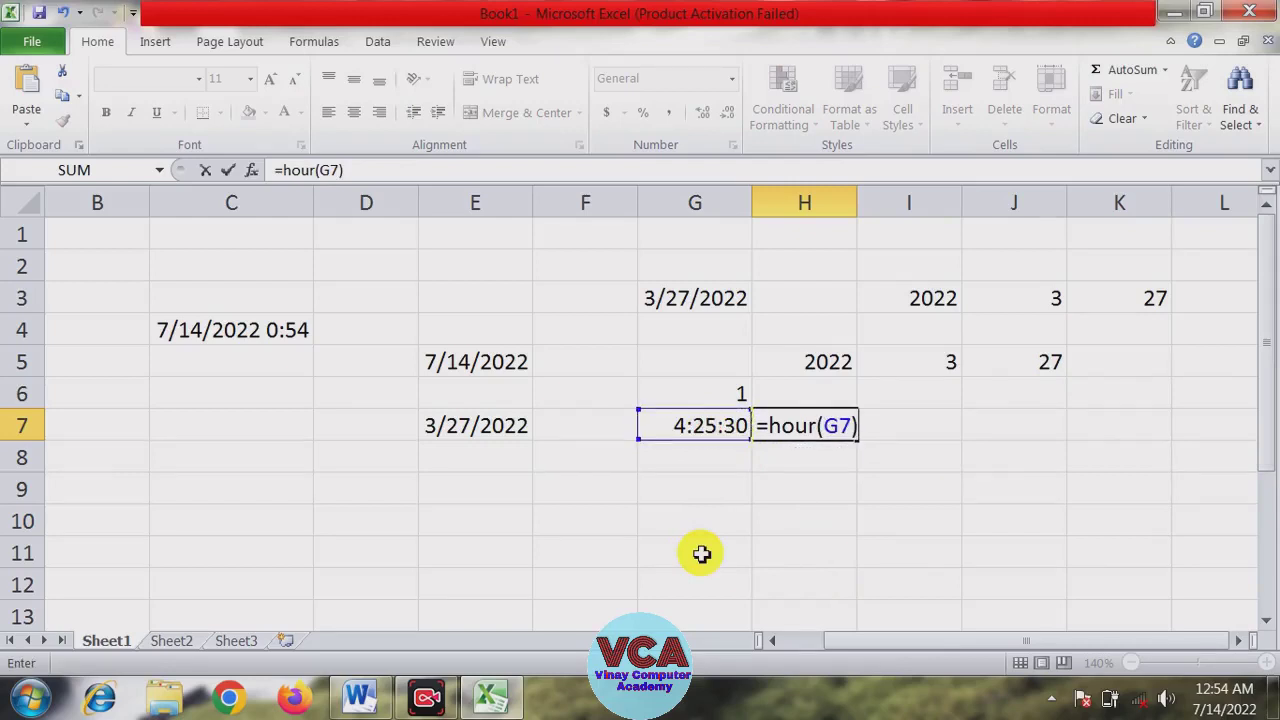
pyautogui.press('Return')
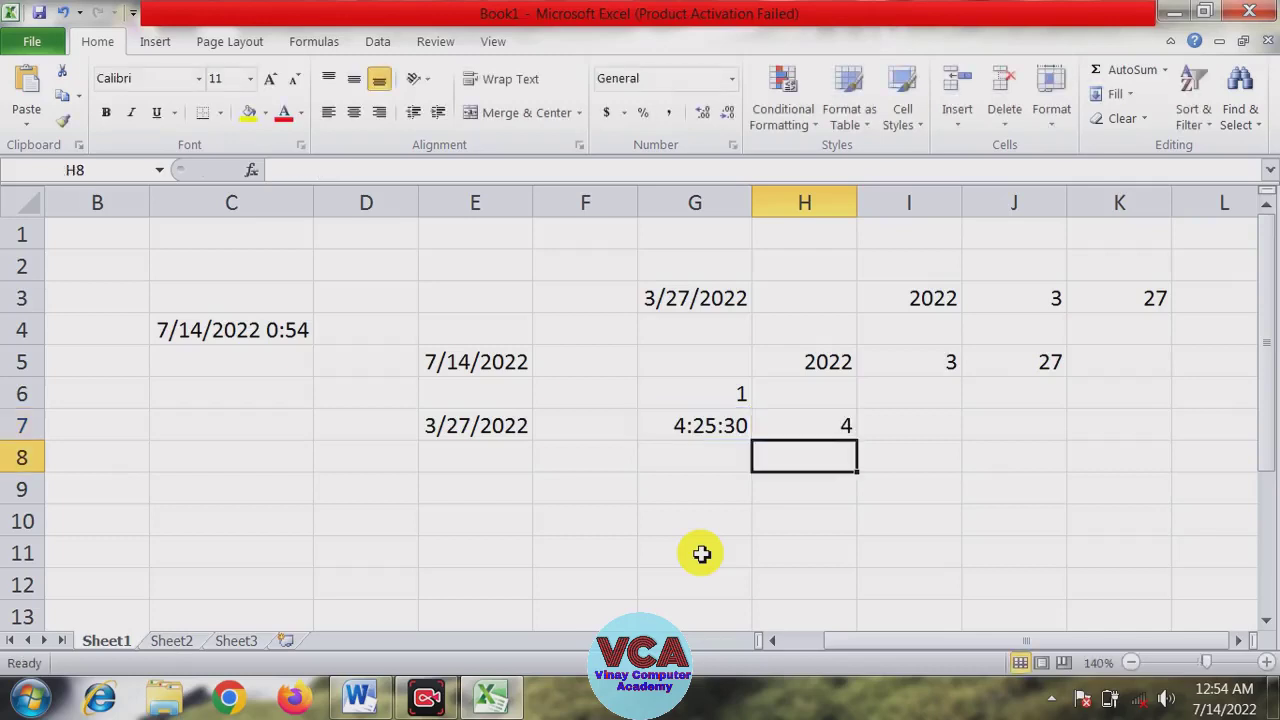
pyautogui.click(836, 424)
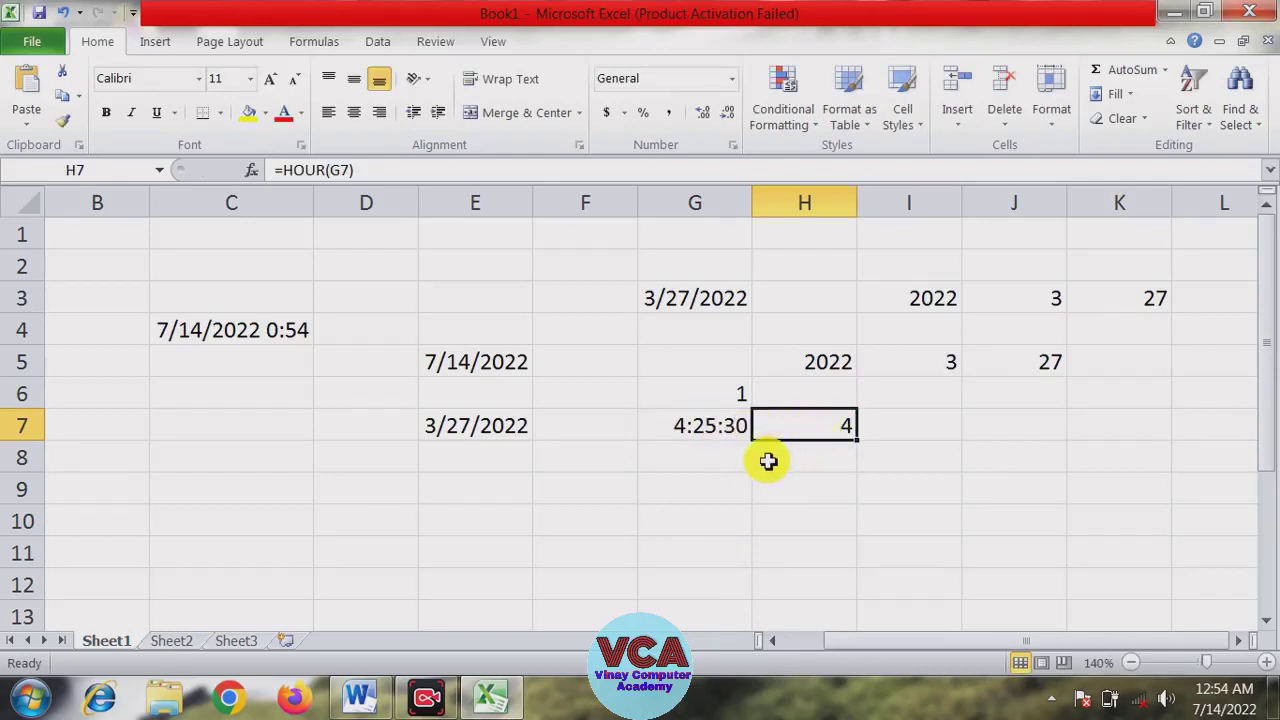
# Enter =HOUR("4:25:30") in H8, also returning 4
pyautogui.click(738, 458)
pyautogui.click(780, 464)
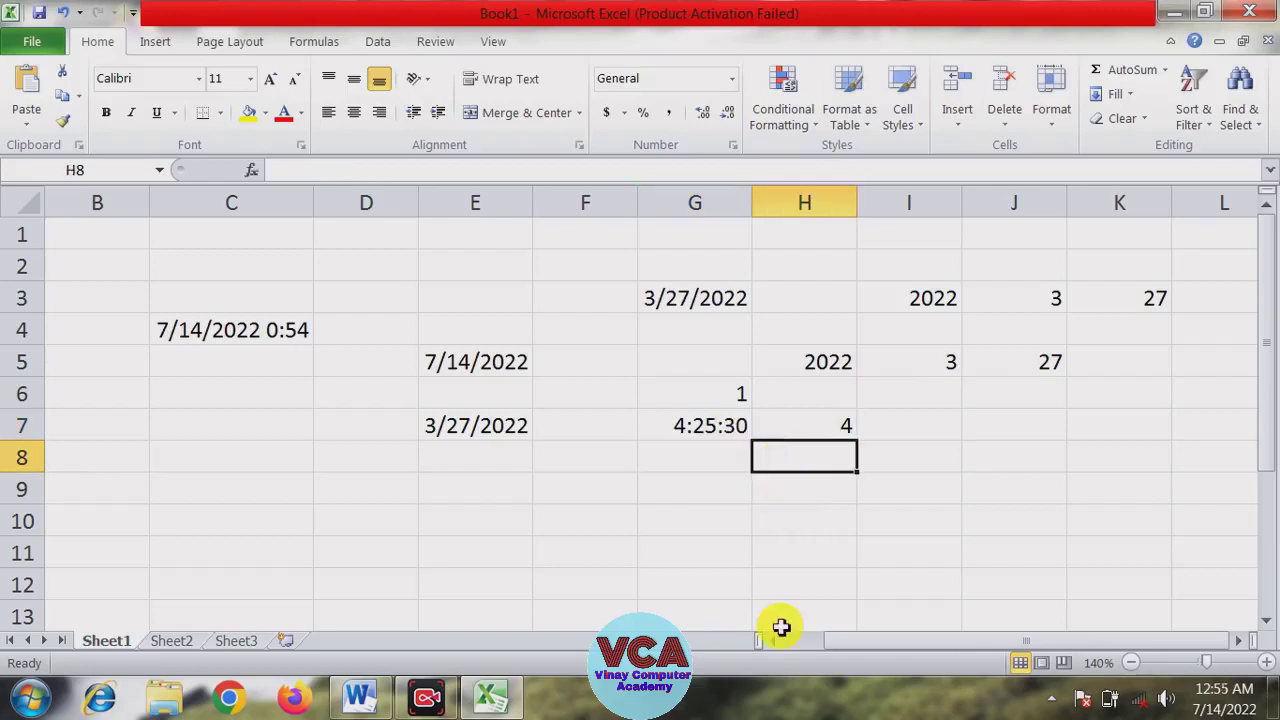
pyautogui.write('=')
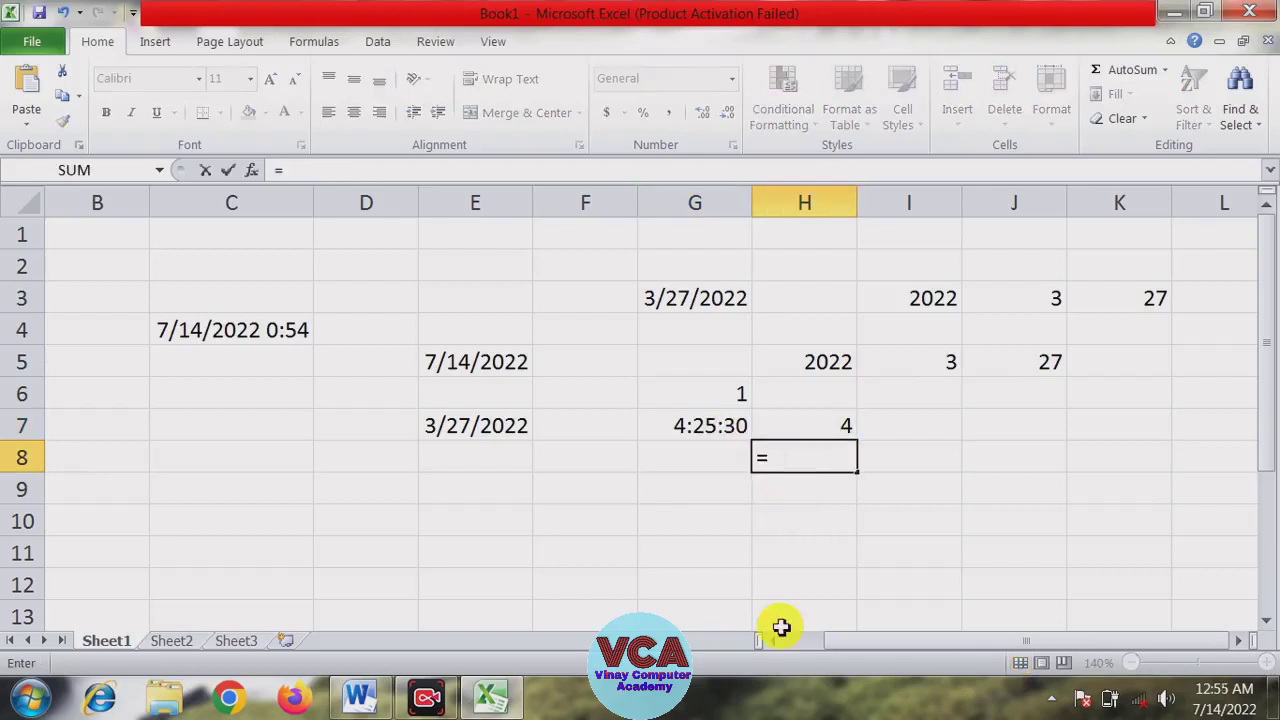
pyautogui.write('hour("')
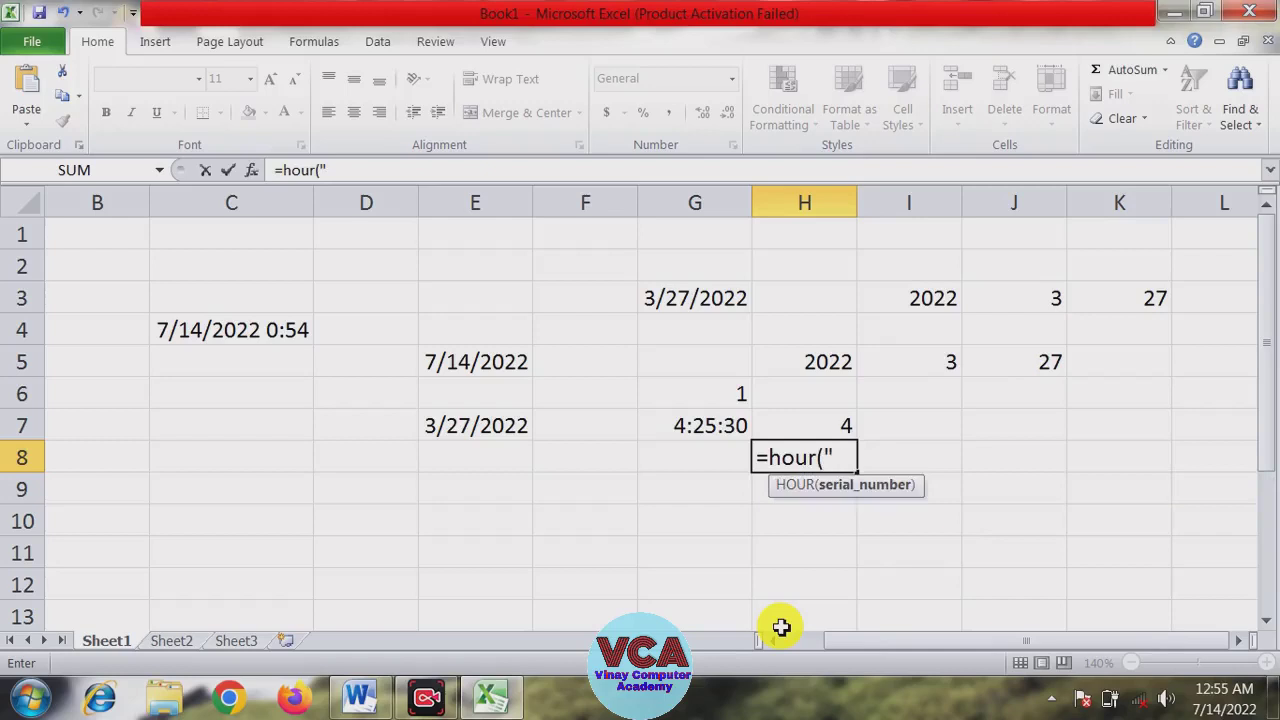
pyautogui.write('4:')
pyautogui.write('25:')
pyautogui.write('30"')
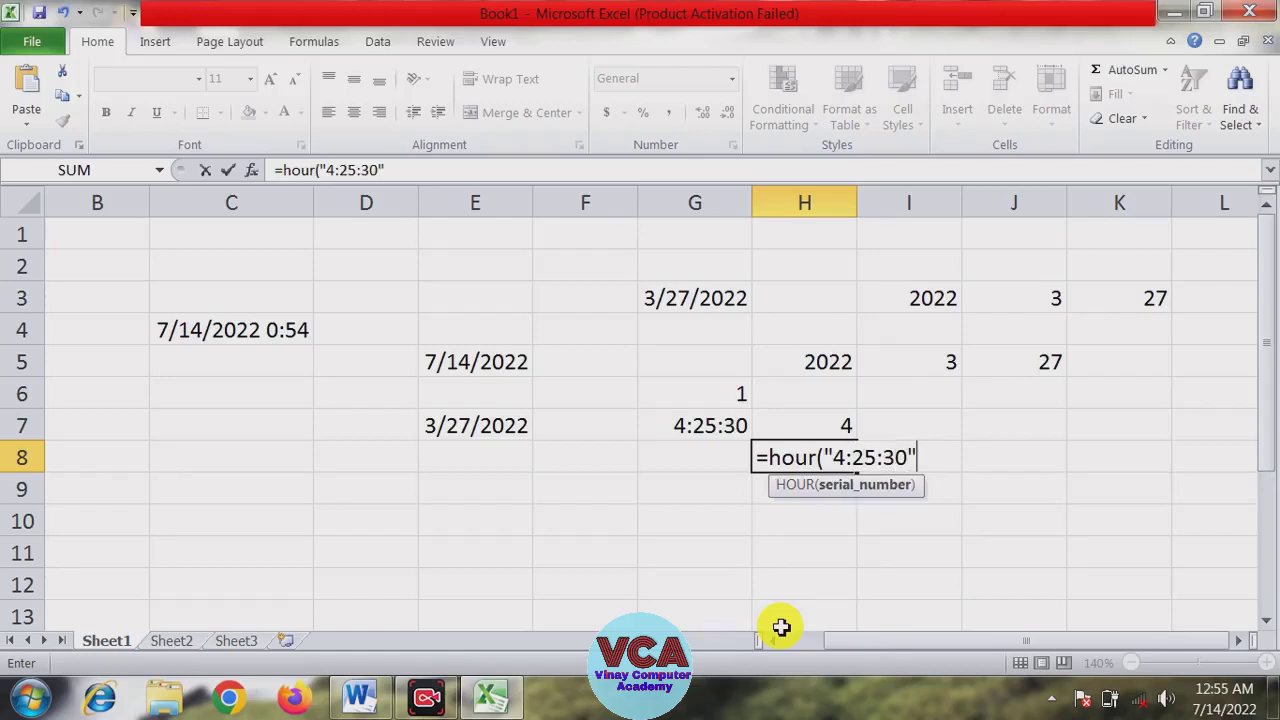
pyautogui.write(')')
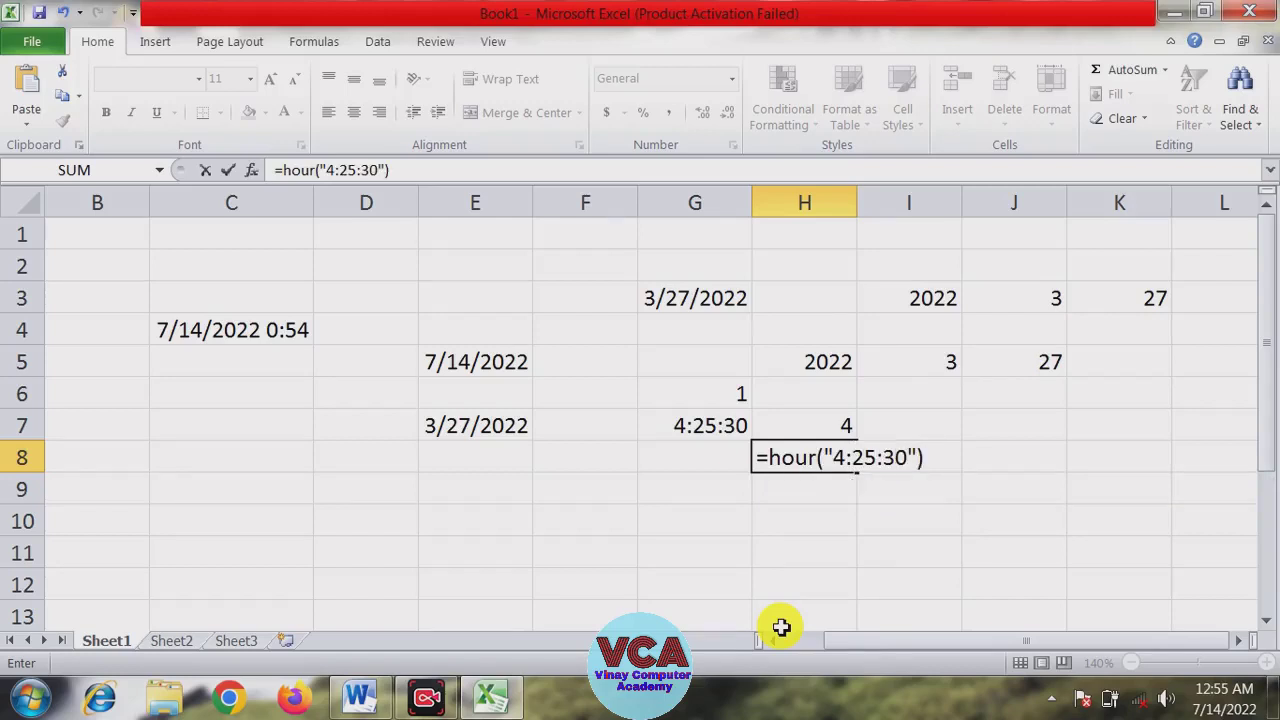
pyautogui.press('Return')
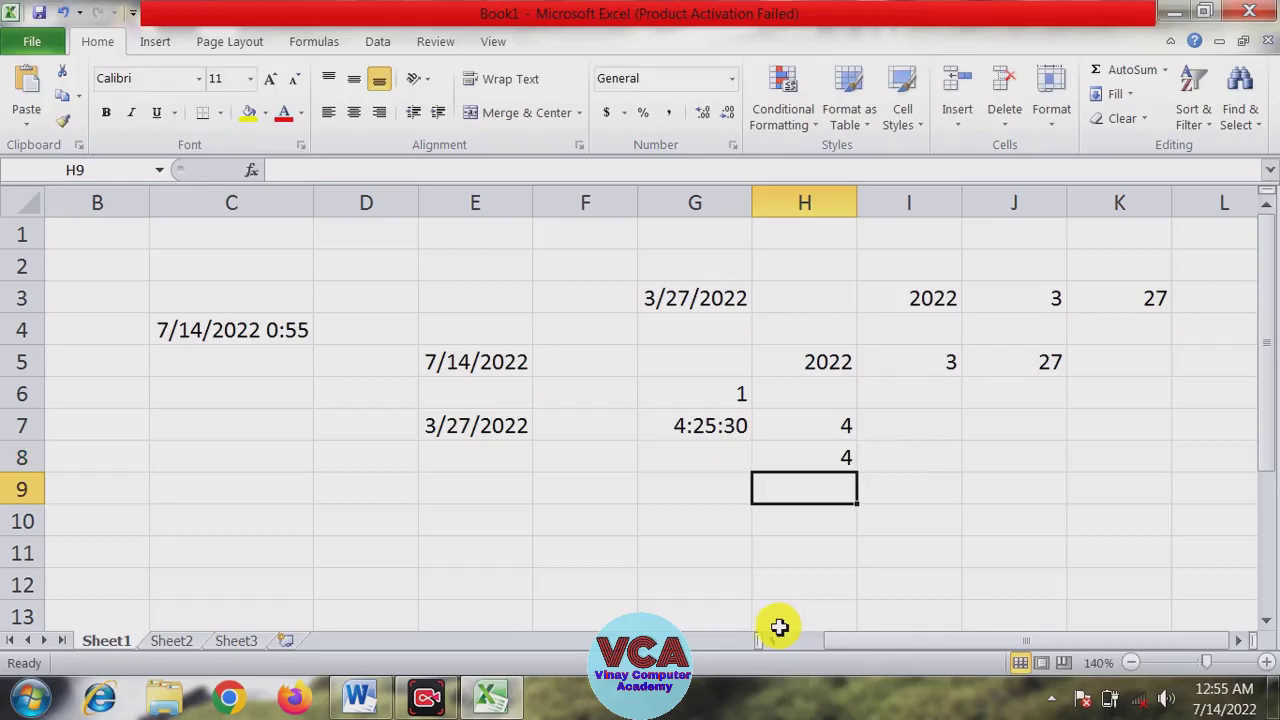
pyautogui.click(898, 430)
# Enter =MINUTE(G7) in I7 to return minute 25
pyautogui.write('=')
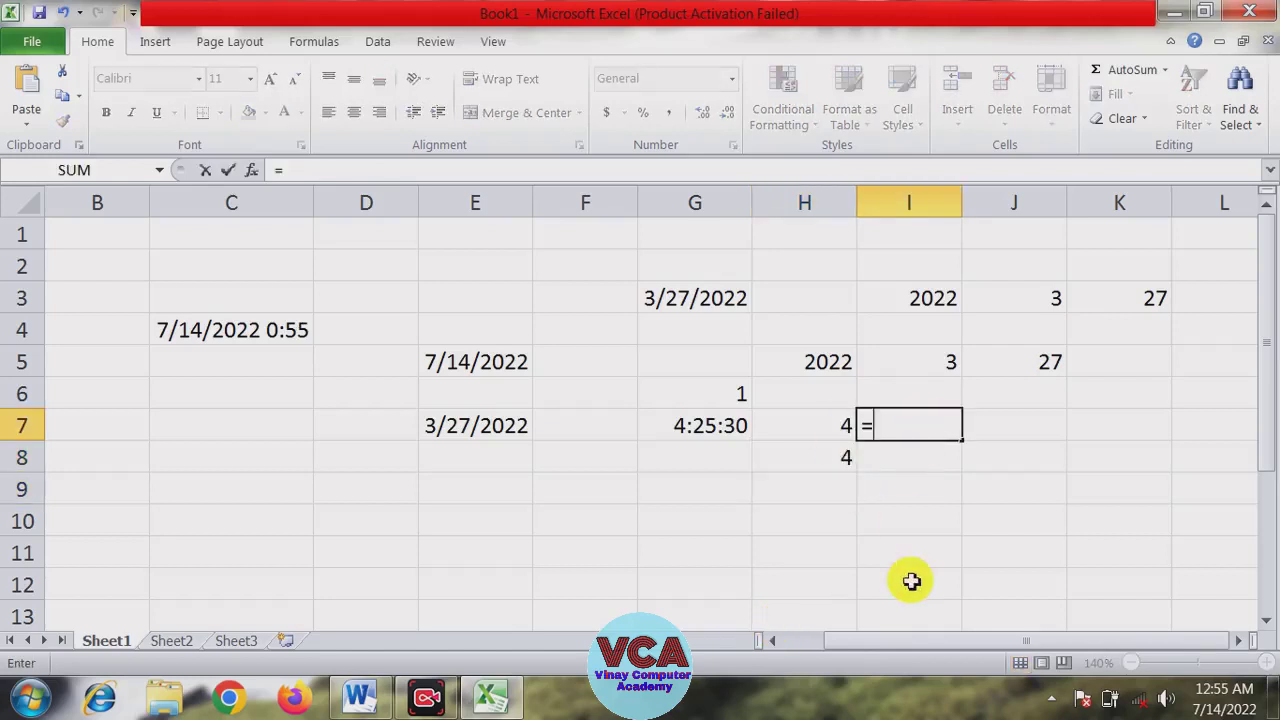
pyautogui.write('minute')
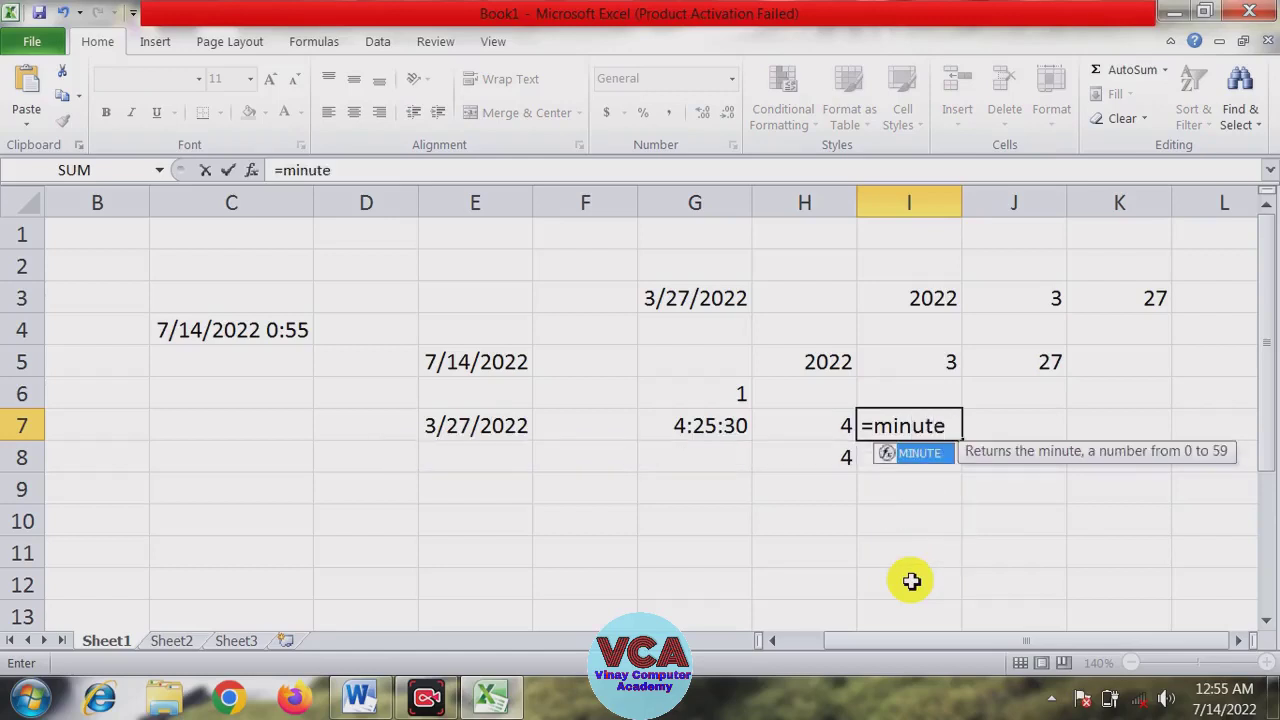
pyautogui.write('(')
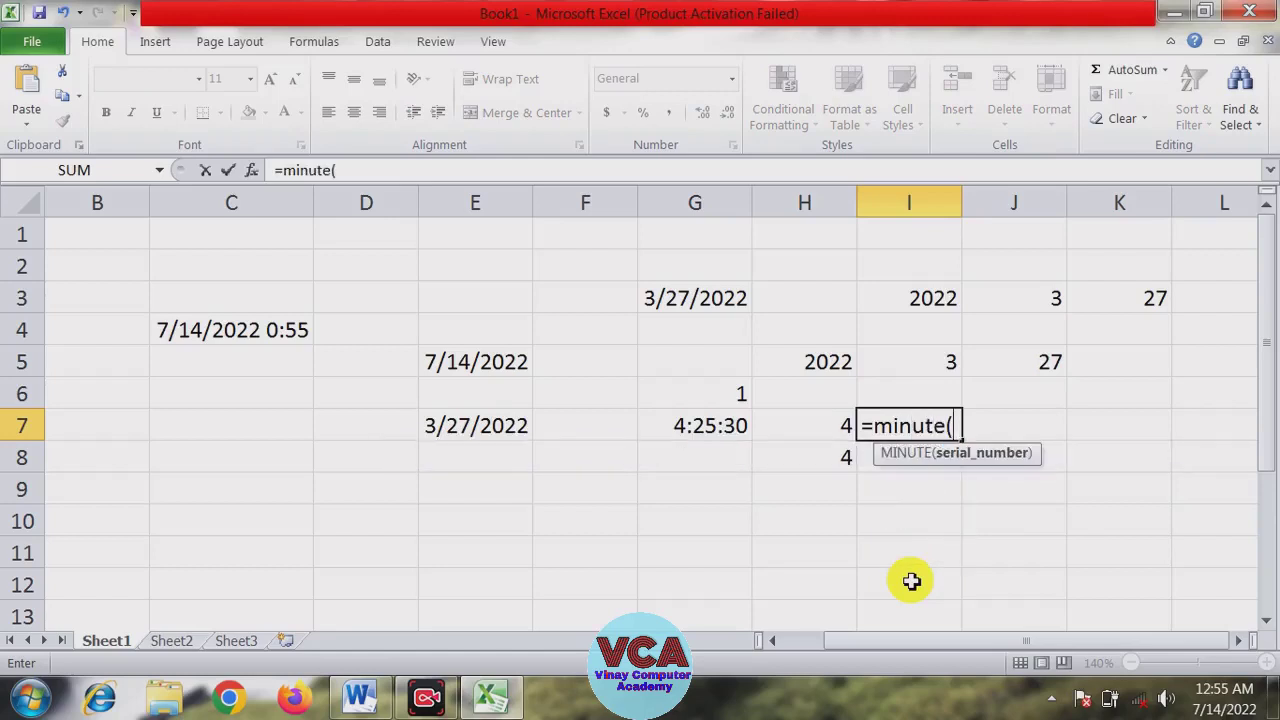
pyautogui.click(710, 426)
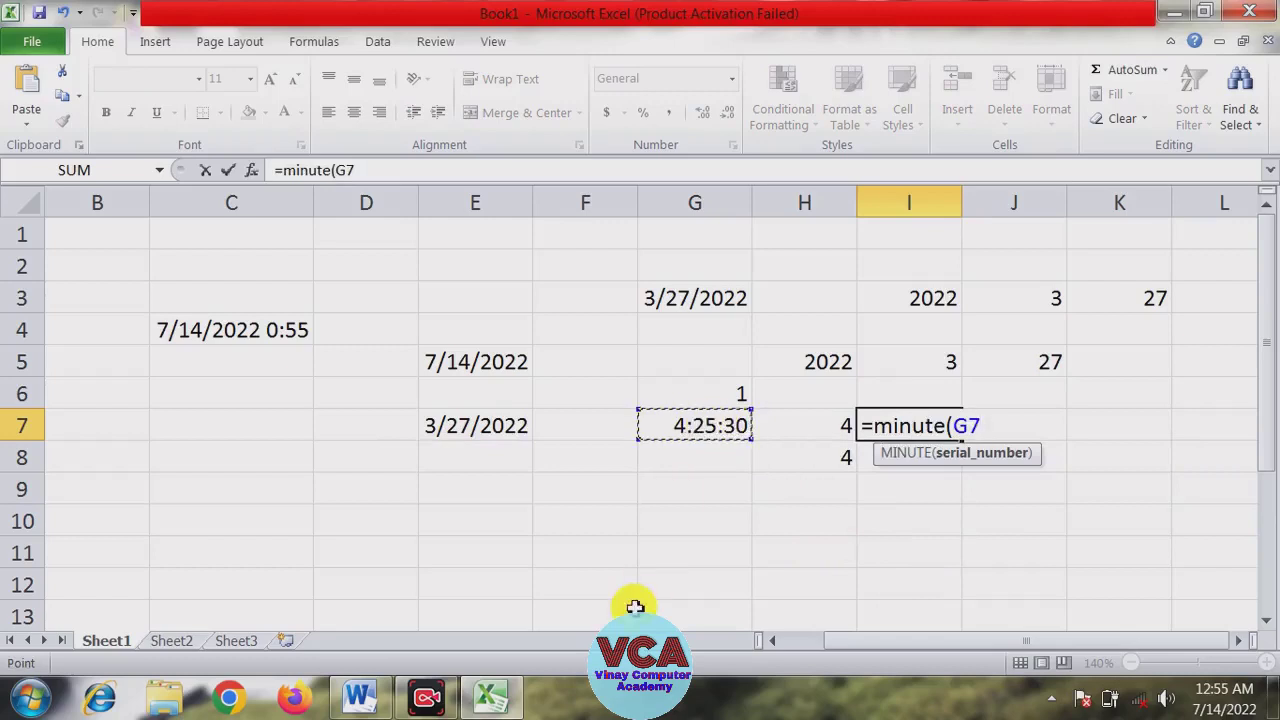
pyautogui.write(')')
pyautogui.press('Return')
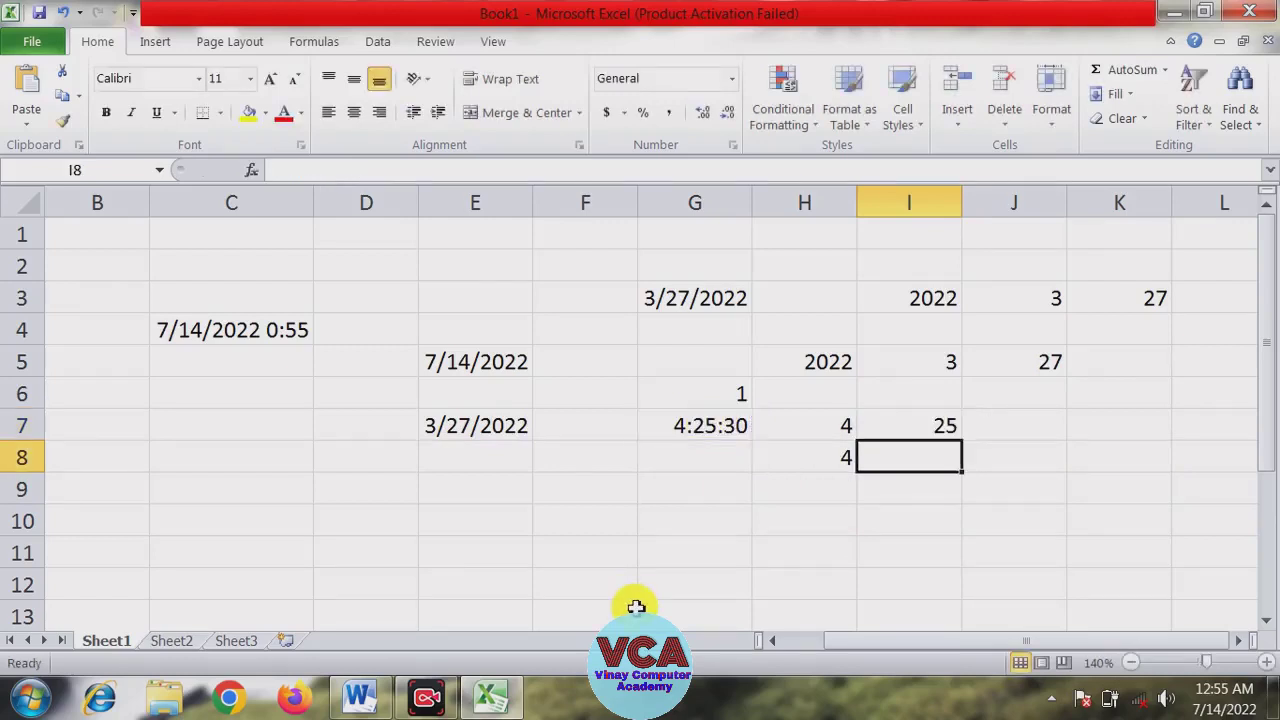
pyautogui.click(941, 422)
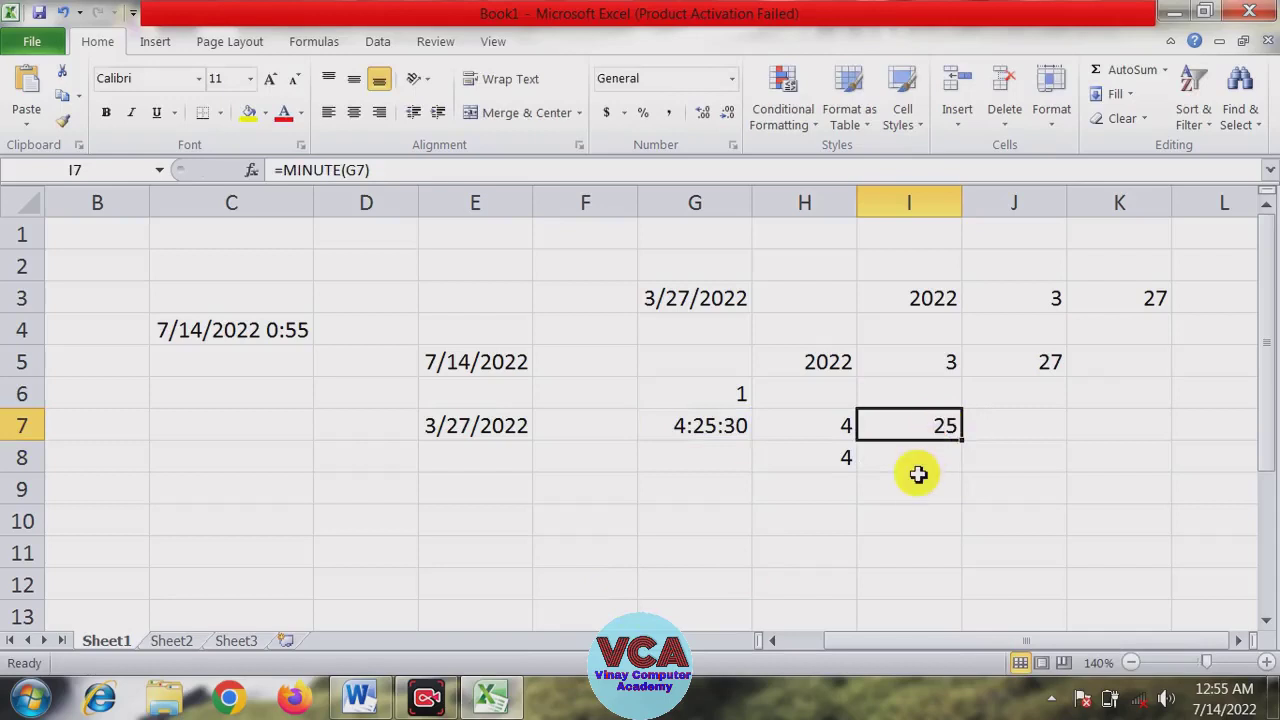
# Enter =MINUTE("4:25:30") in I8, correcting a typo, to also return 25
pyautogui.click(914, 460)
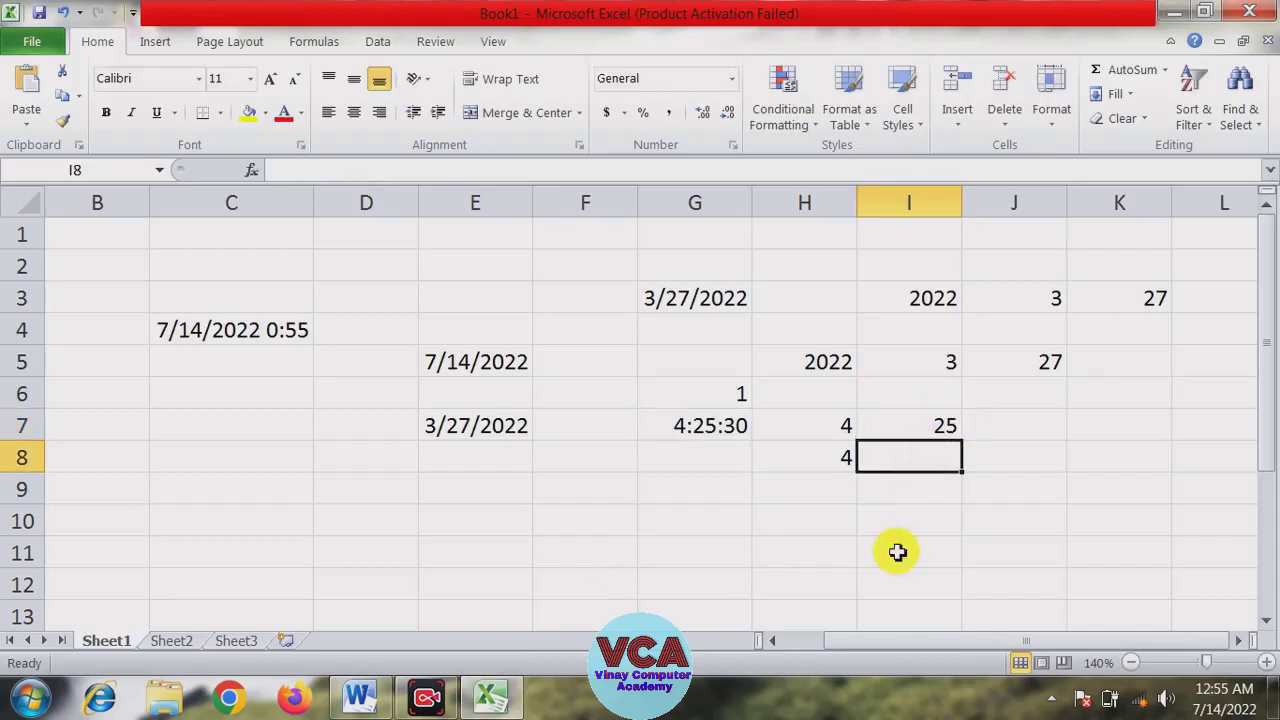
pyautogui.write('=')
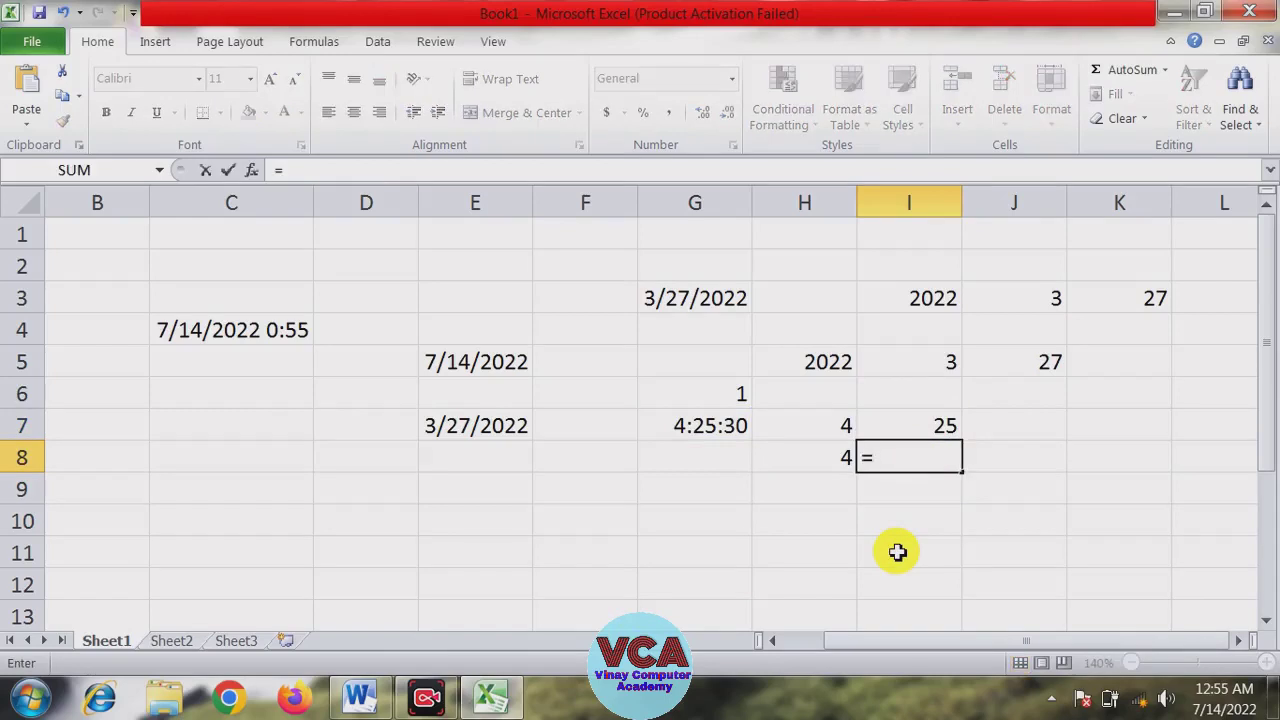
pyautogui.write('mitu')
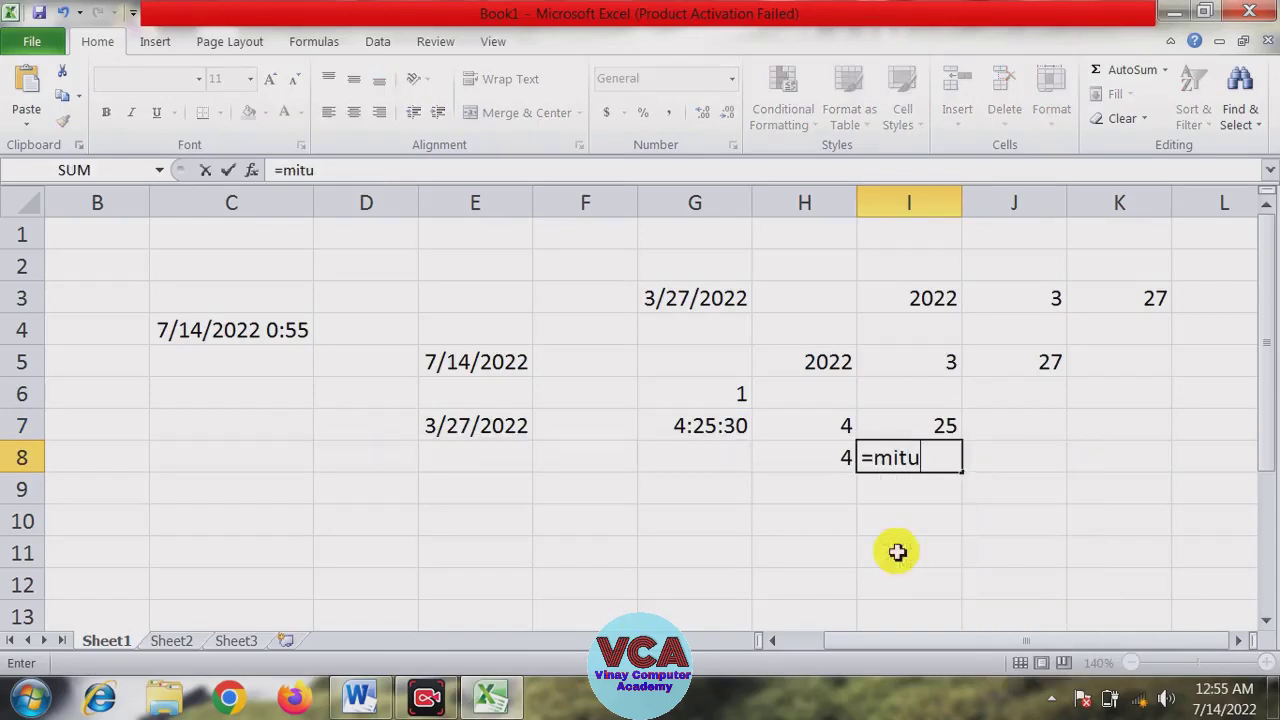
pyautogui.press('BackSpace')
pyautogui.press('BackSpace')
pyautogui.write('nute')
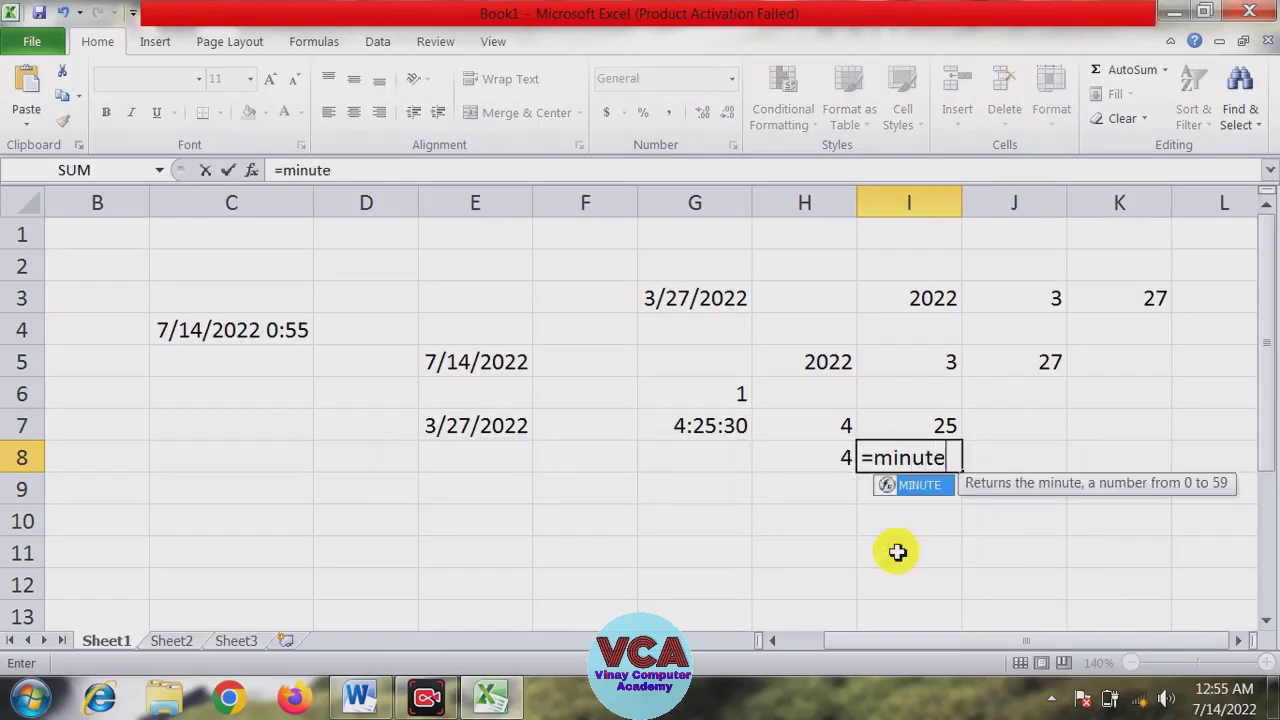
pyautogui.write('(')
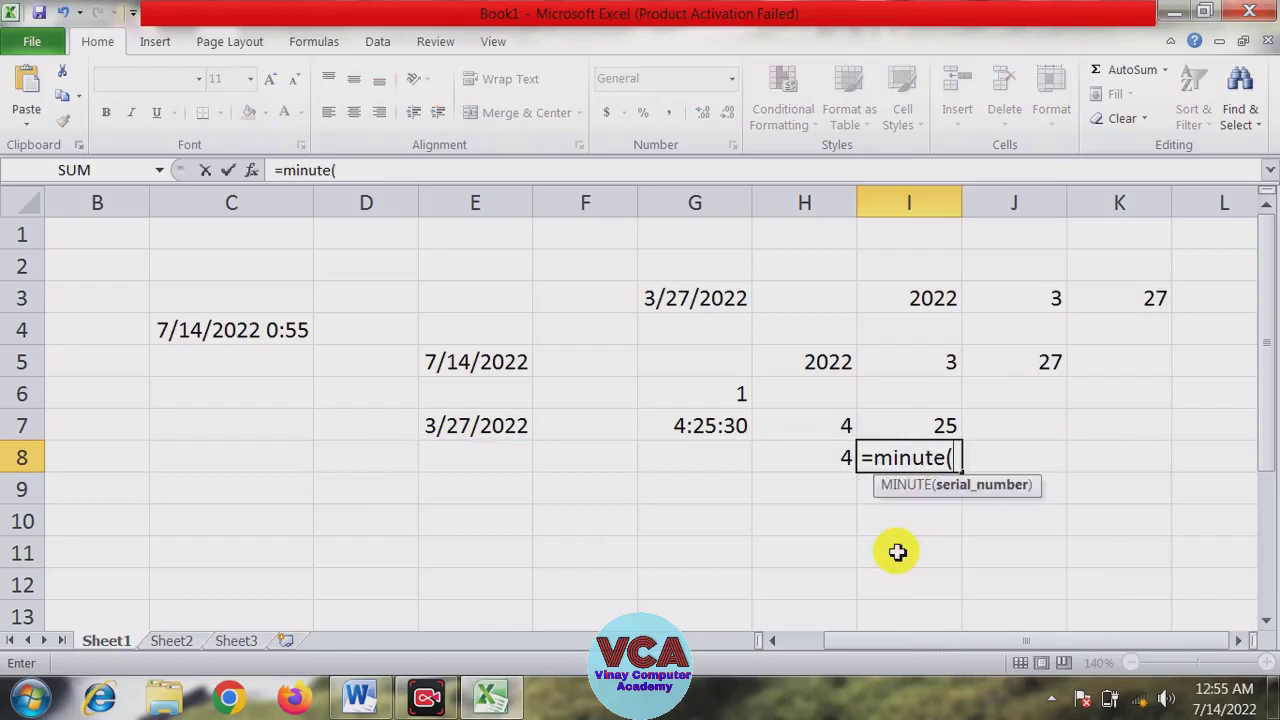
pyautogui.write('"')
pyautogui.write('4:')
pyautogui.write('25:')
pyautogui.write('30"')
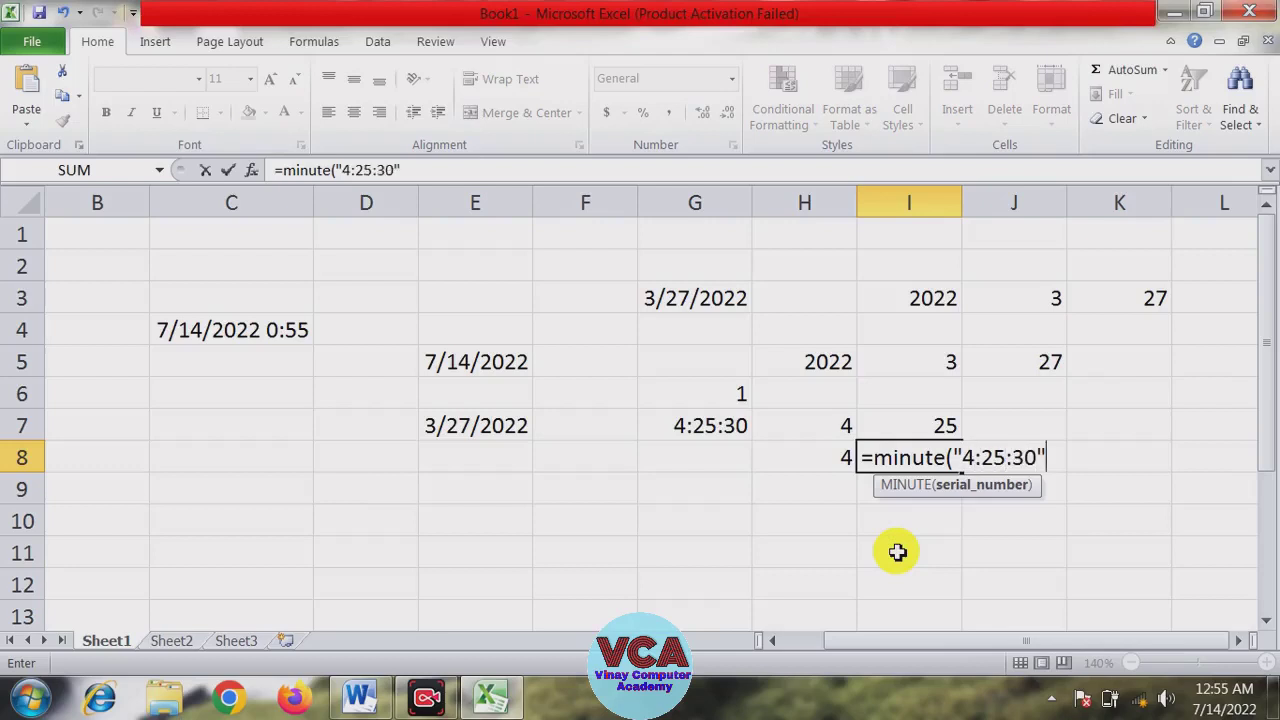
pyautogui.write(')')
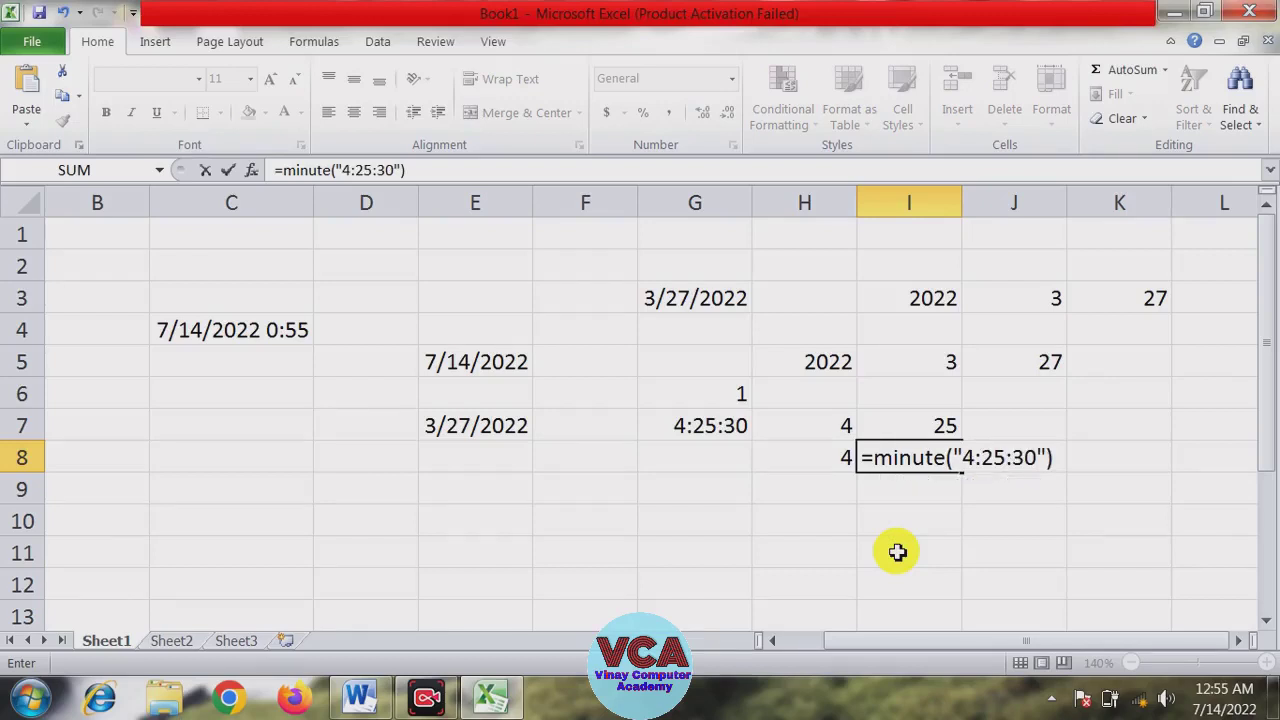
pyautogui.press('Return')
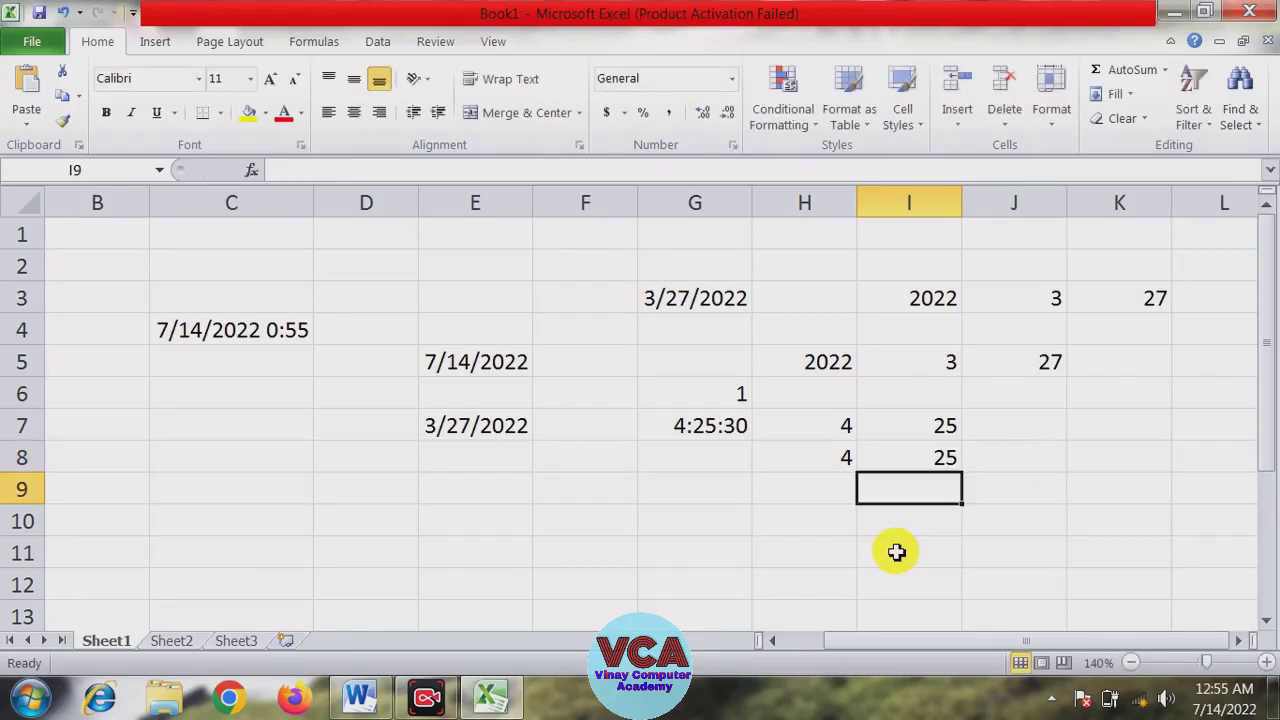
pyautogui.click(1012, 436)
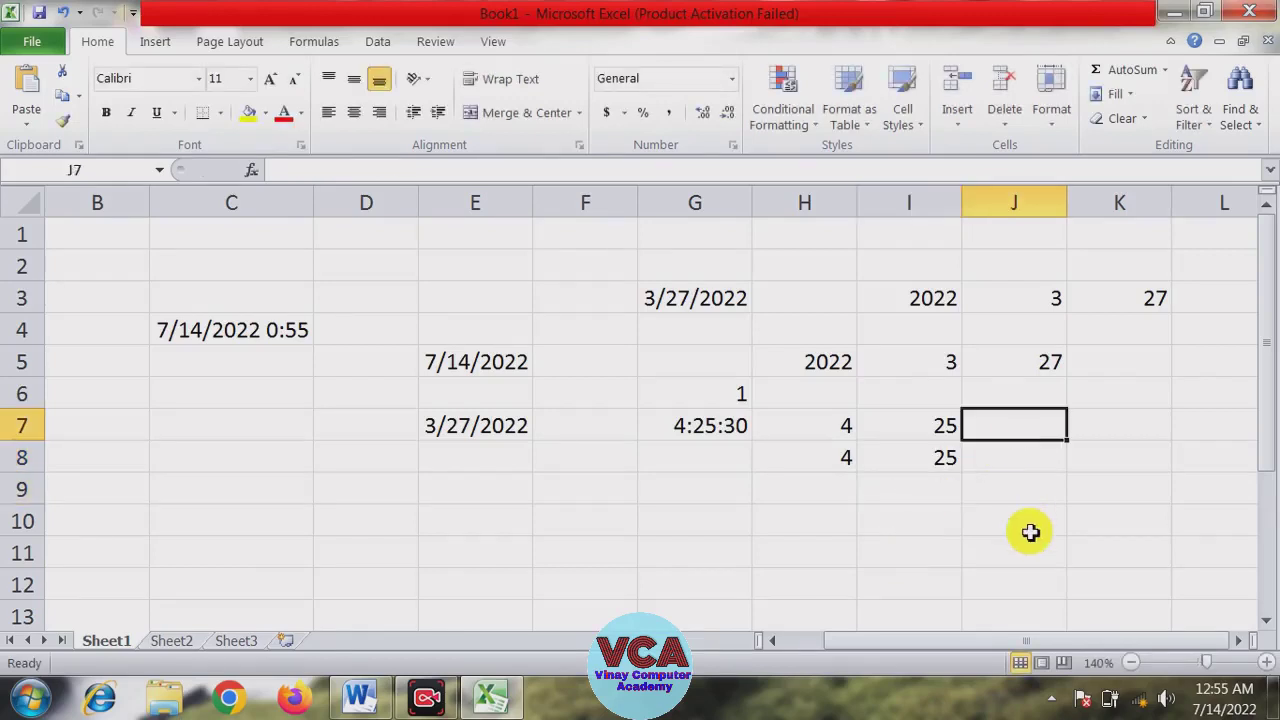
# Enter =SECOND(G7) in J7 to return 30 seconds
pyautogui.write('=second')
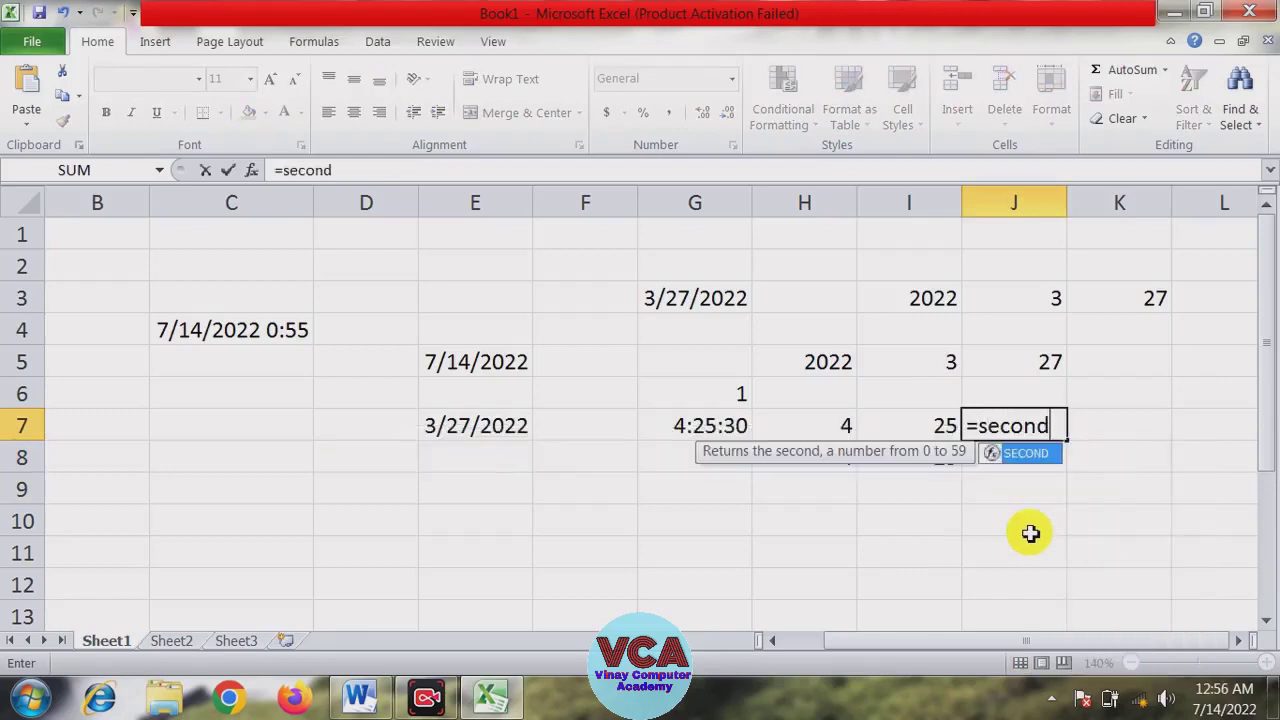
pyautogui.write('(')
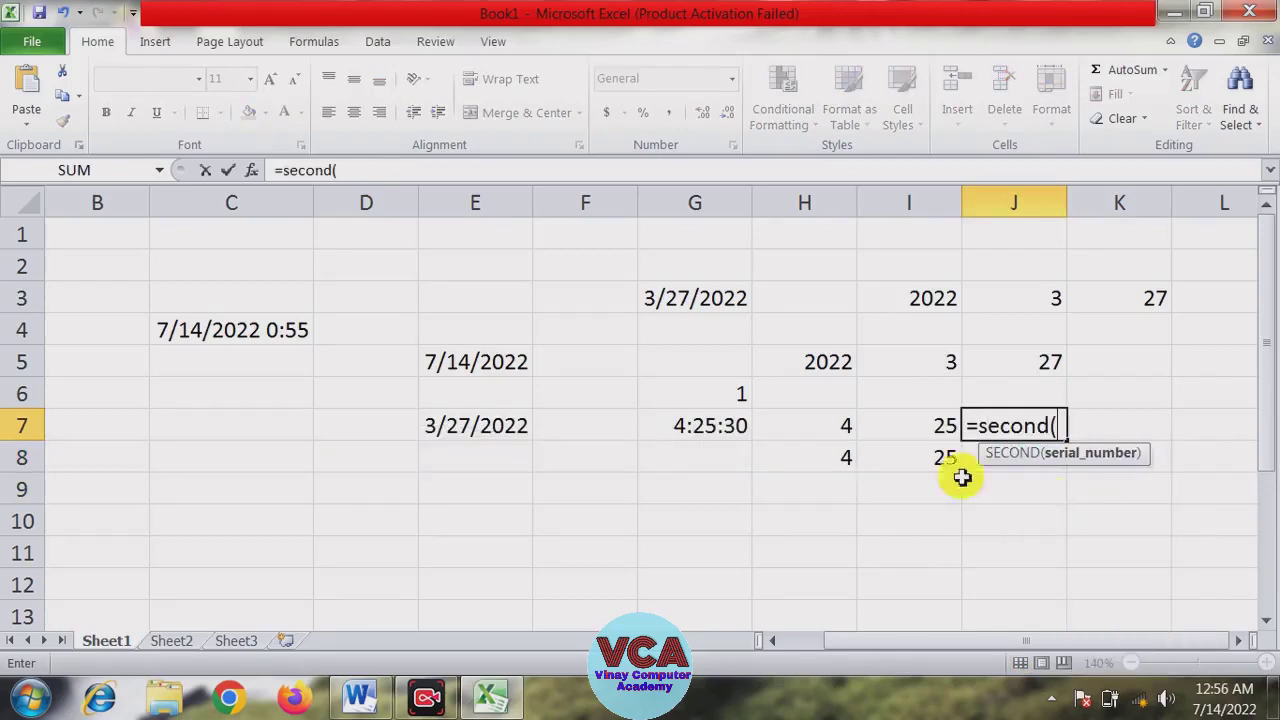
pyautogui.click(728, 428)
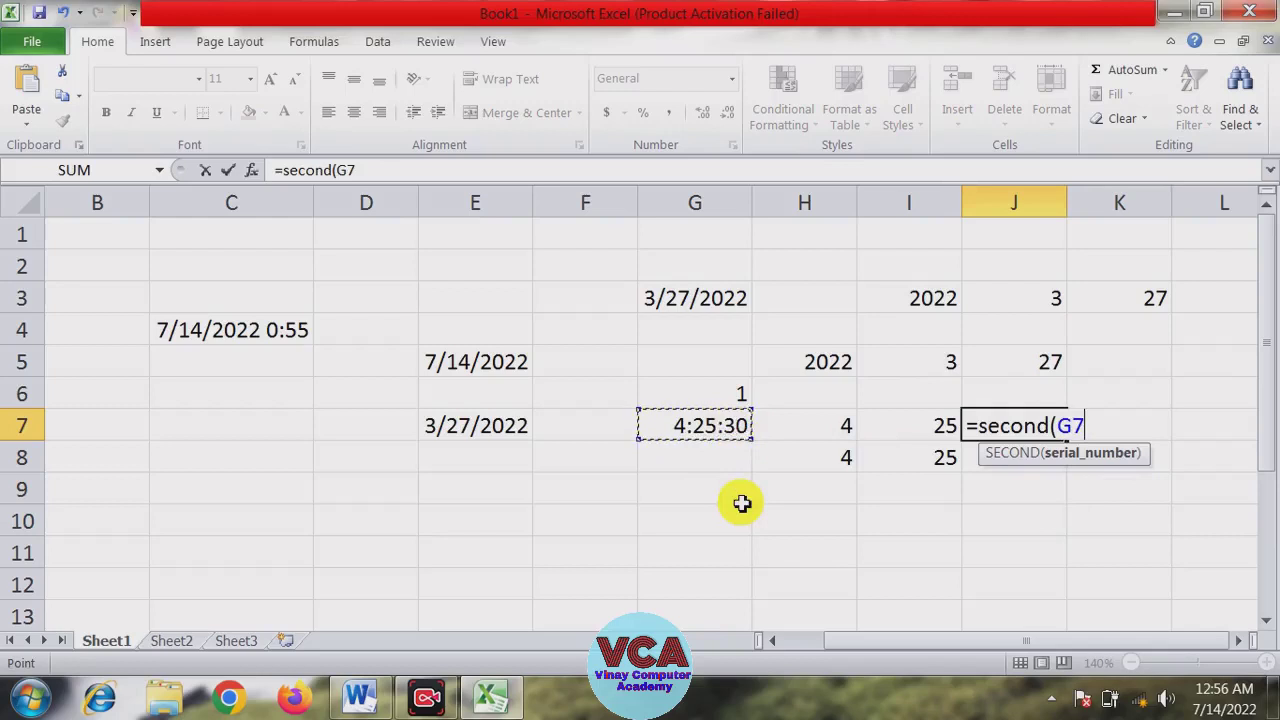
pyautogui.write(')')
pyautogui.press('Return')
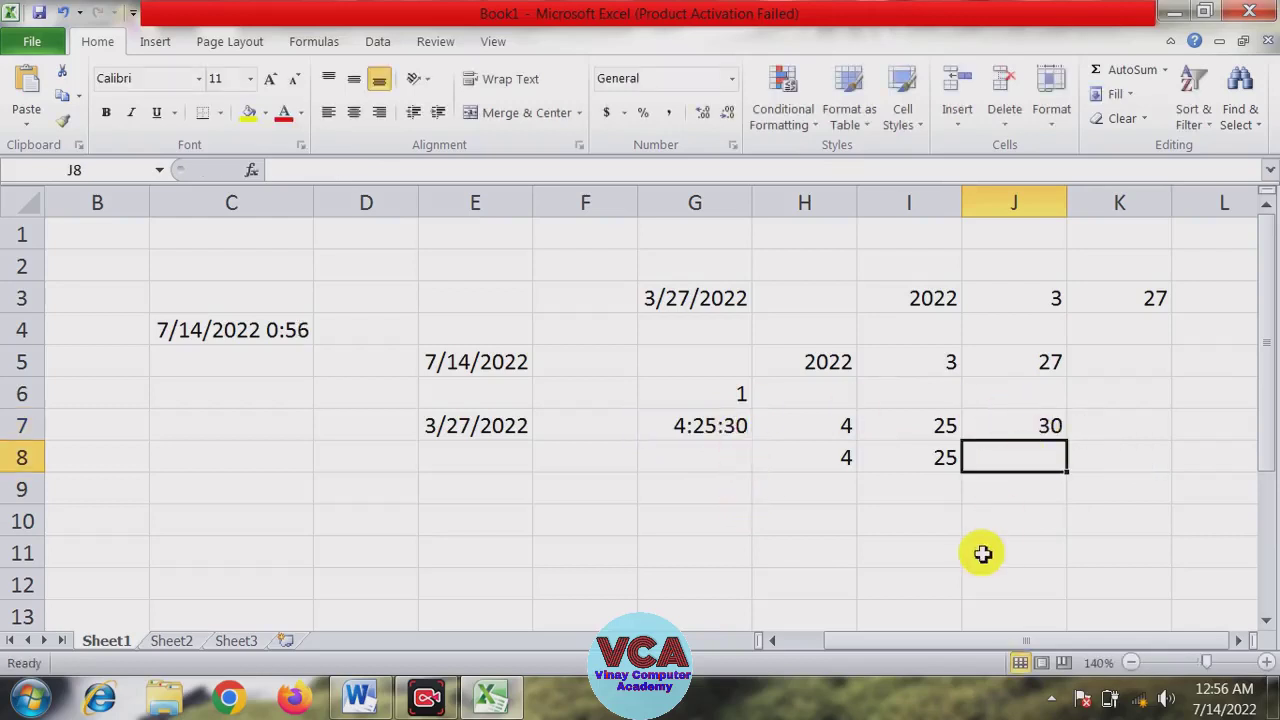
# Enter =SECOND("4:25:30") in J8, also returning 30
pyautogui.write('=')
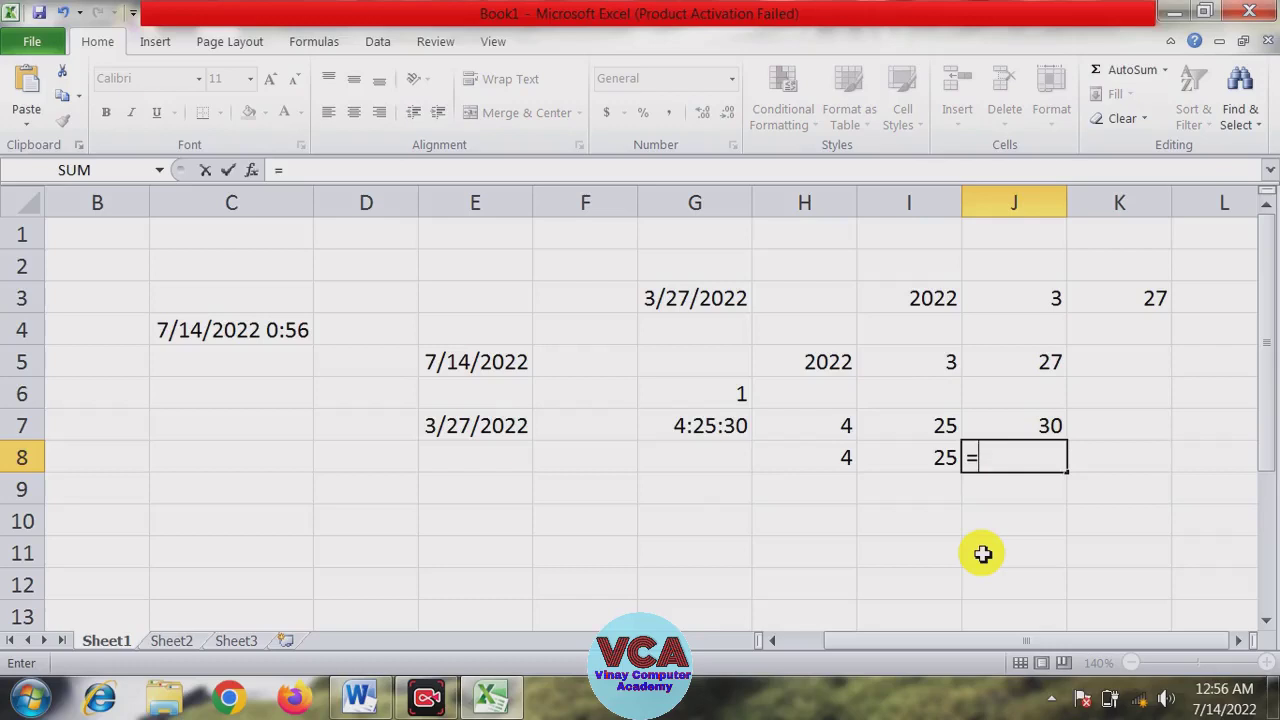
pyautogui.write('se')
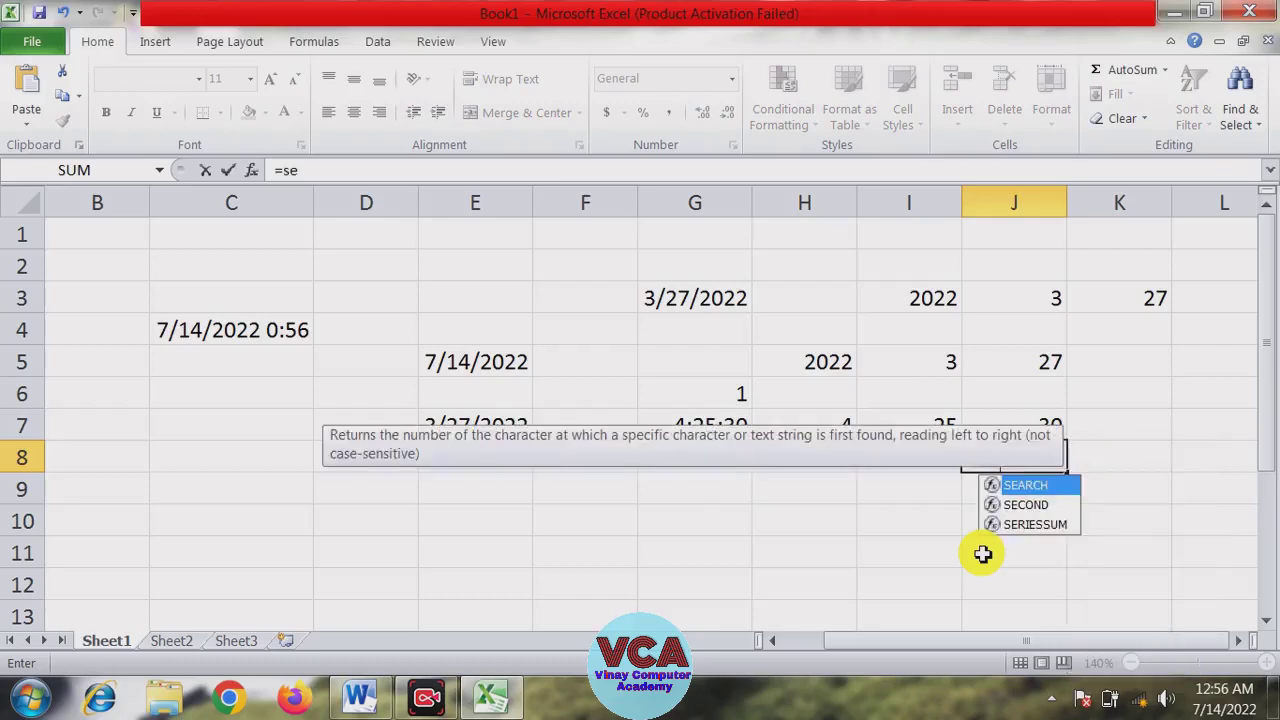
pyautogui.write('cond(')
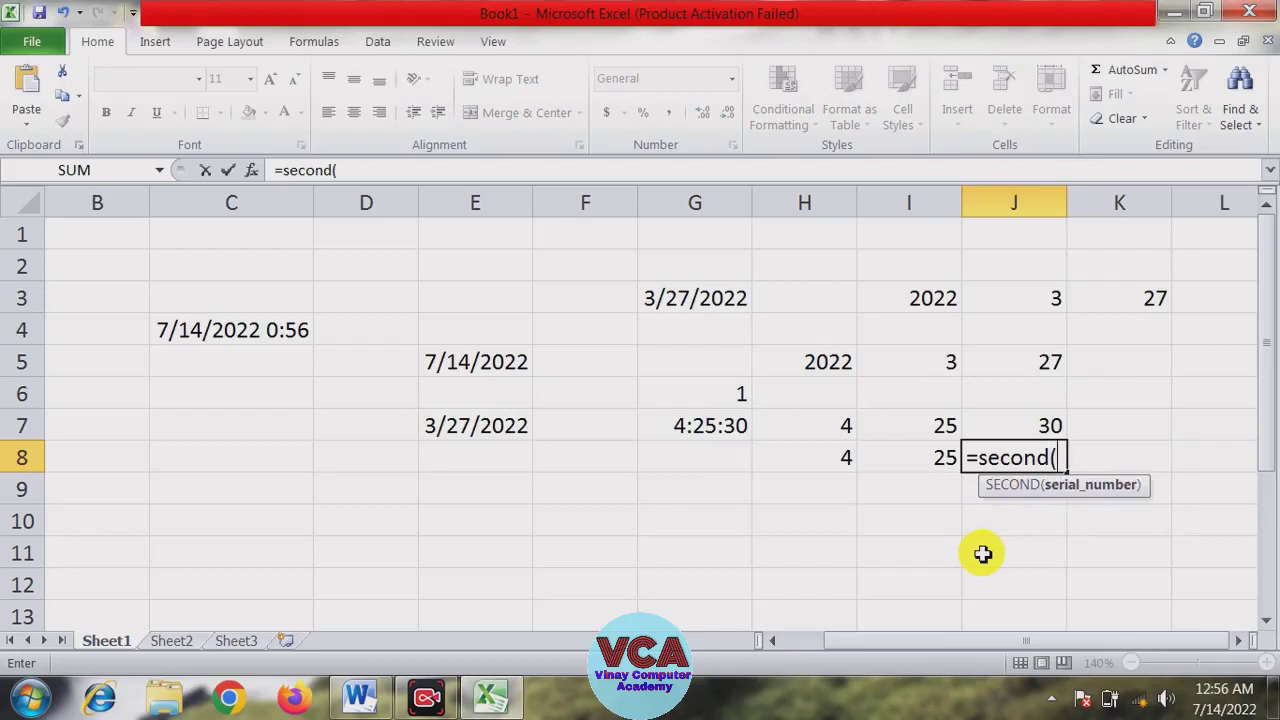
pyautogui.write('"')
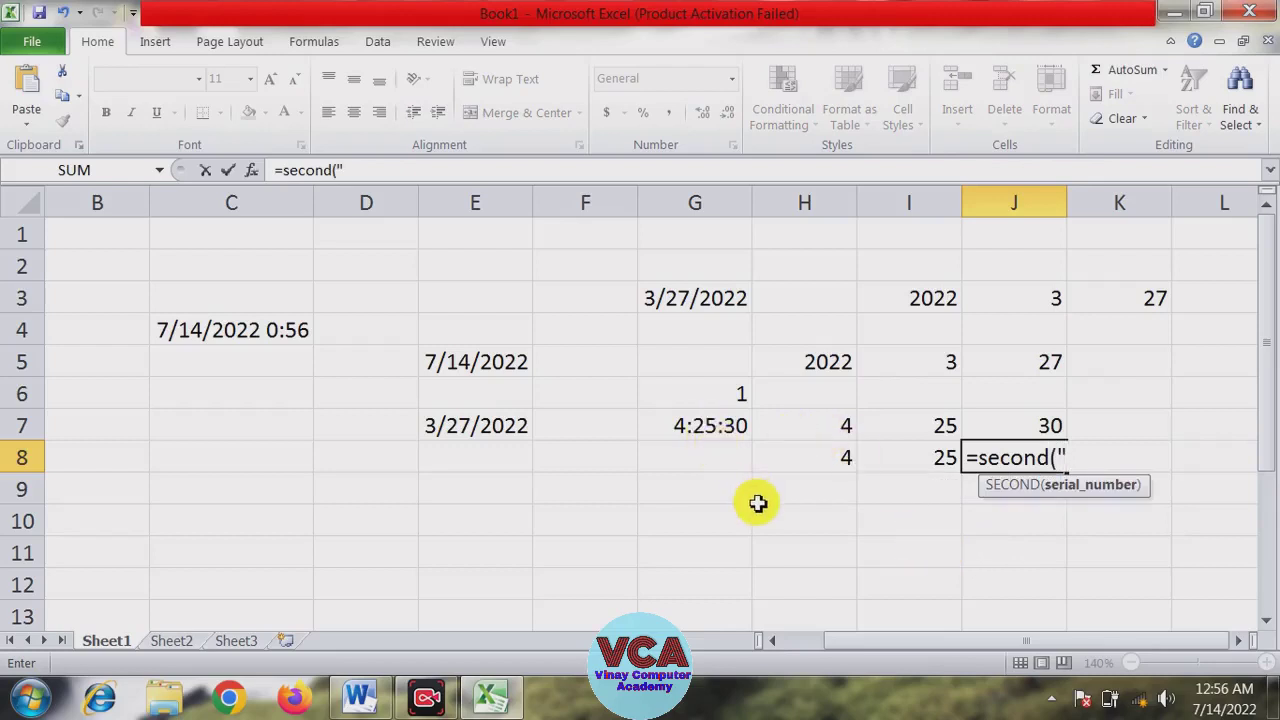
pyautogui.write('4')
pyautogui.write(':')
pyautogui.write('25:3')
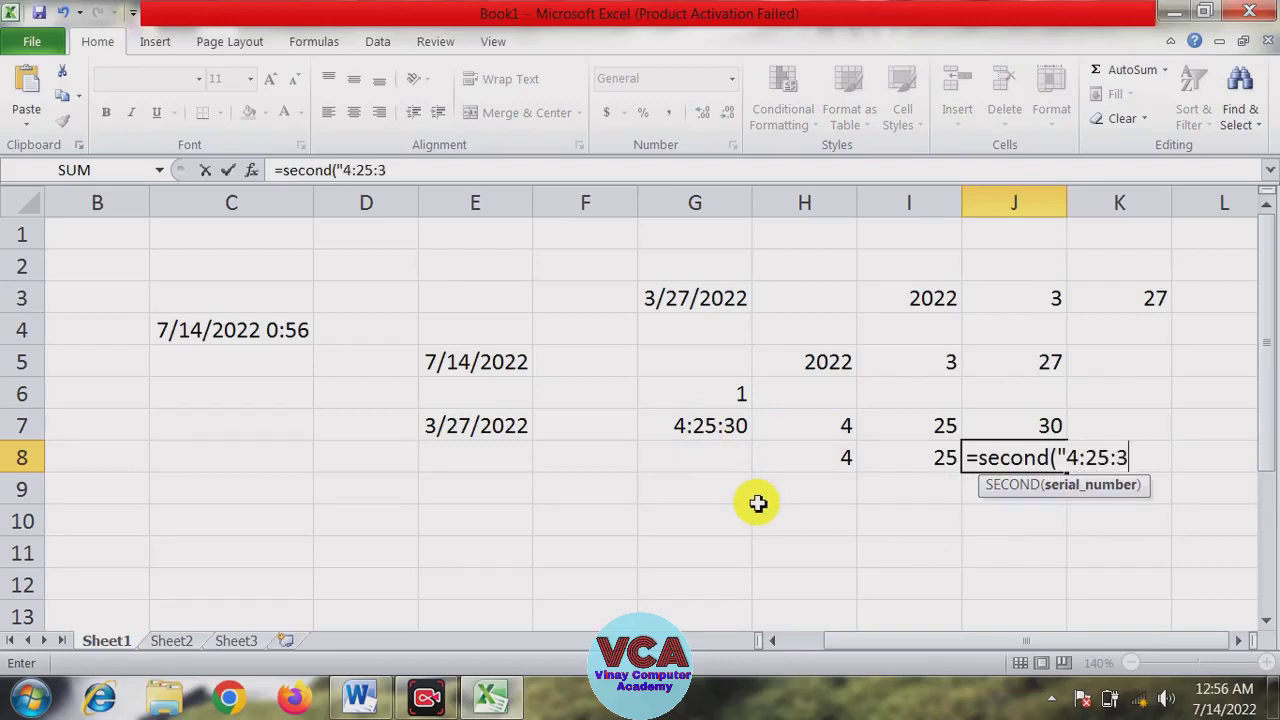
pyautogui.write('0"')
pyautogui.write(')')
pyautogui.press('Return')
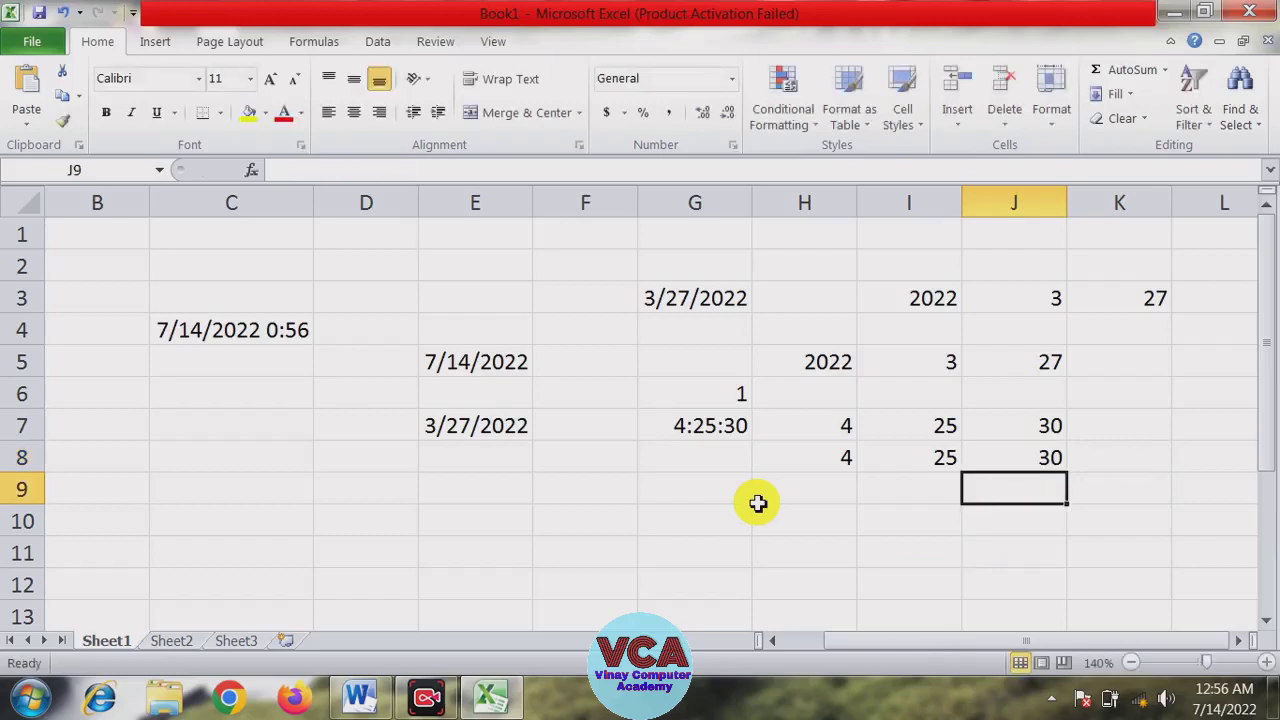
# Inspect the HOUR, MINUTE and SECOND results in H7:J8 column by column, then return to the Word notes
pyautogui.moveTo(834, 426); pyautogui.dragTo(980, 455)
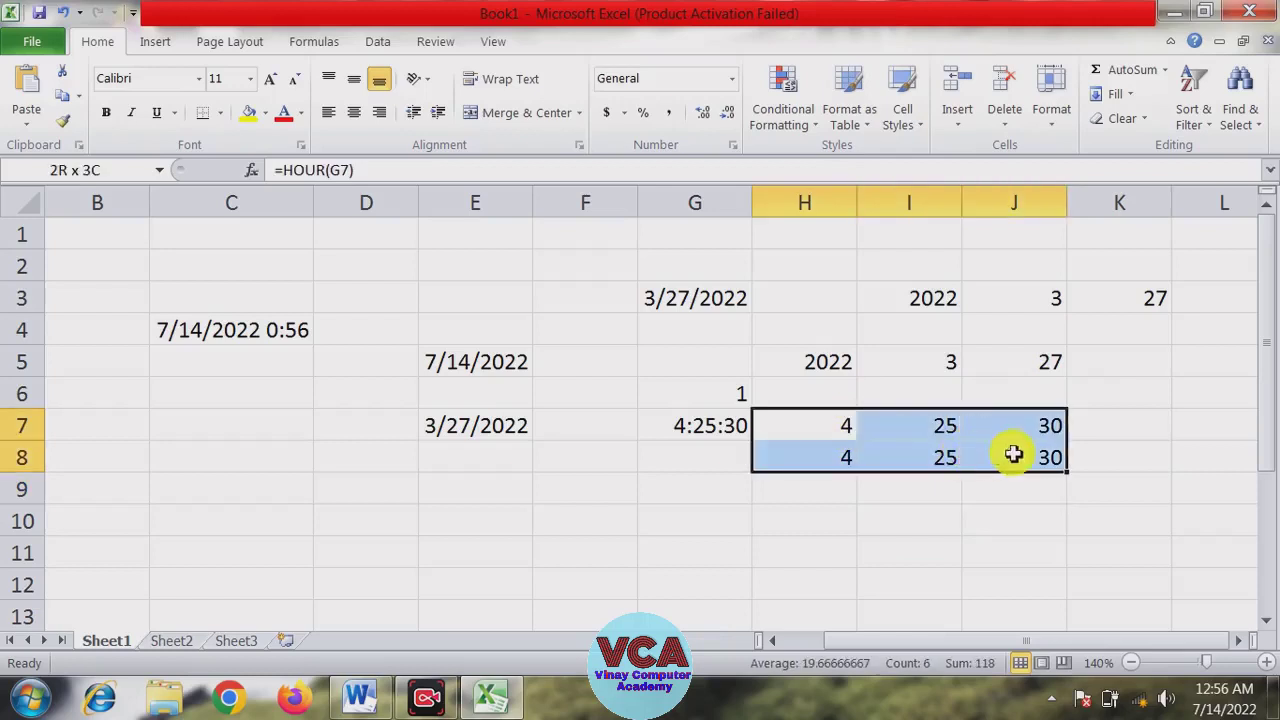
pyautogui.moveTo(823, 430); pyautogui.dragTo(829, 457)
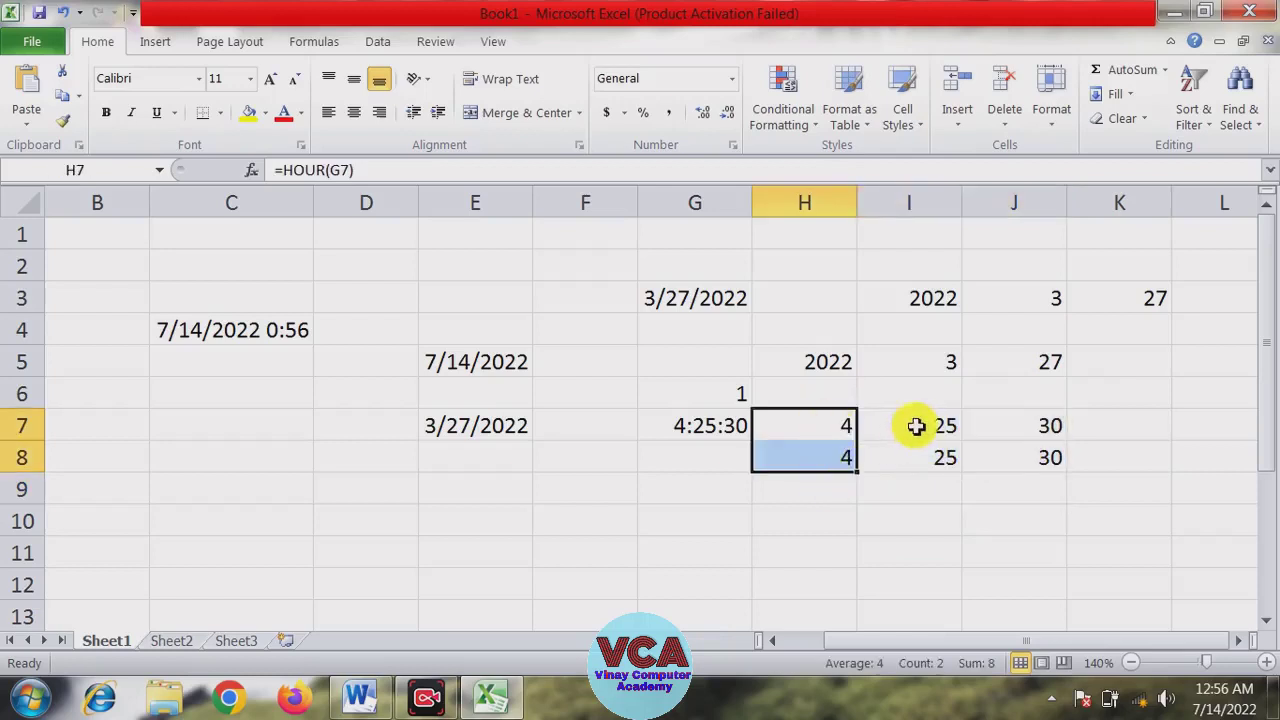
pyautogui.moveTo(909, 425); pyautogui.dragTo(918, 449)
pyautogui.moveTo(991, 430); pyautogui.dragTo(991, 457)
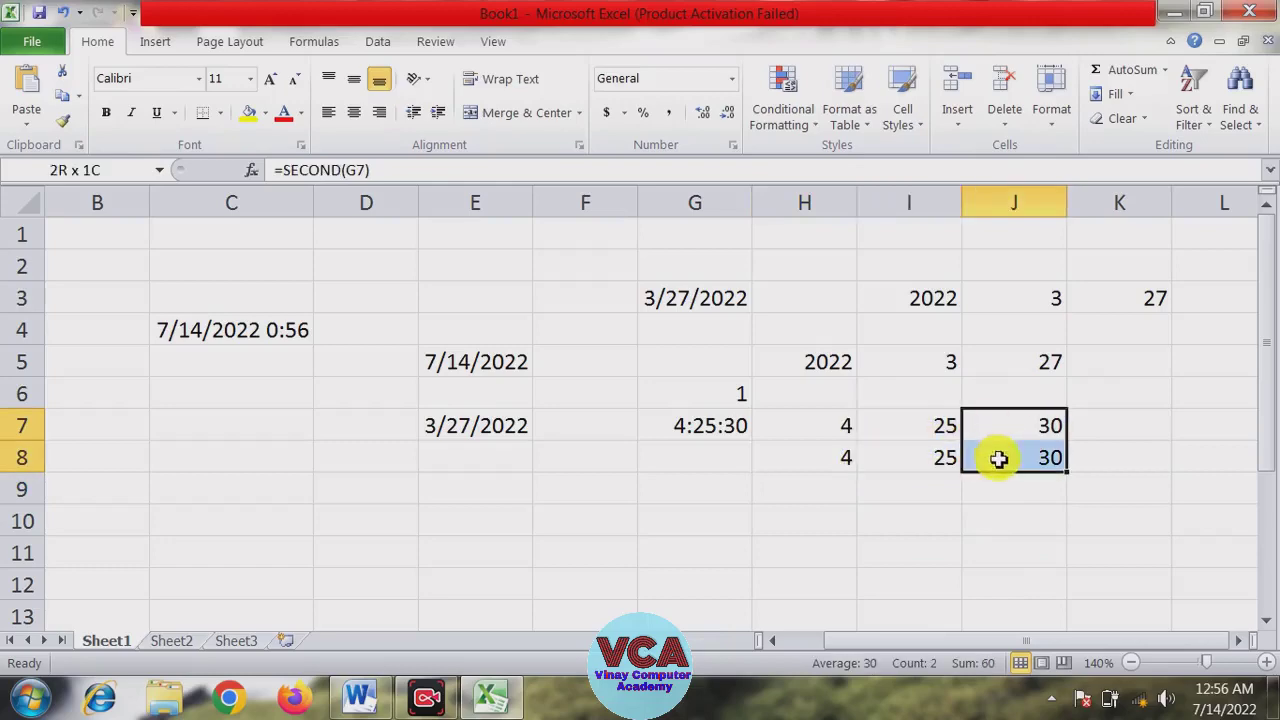
pyautogui.click(958, 500)
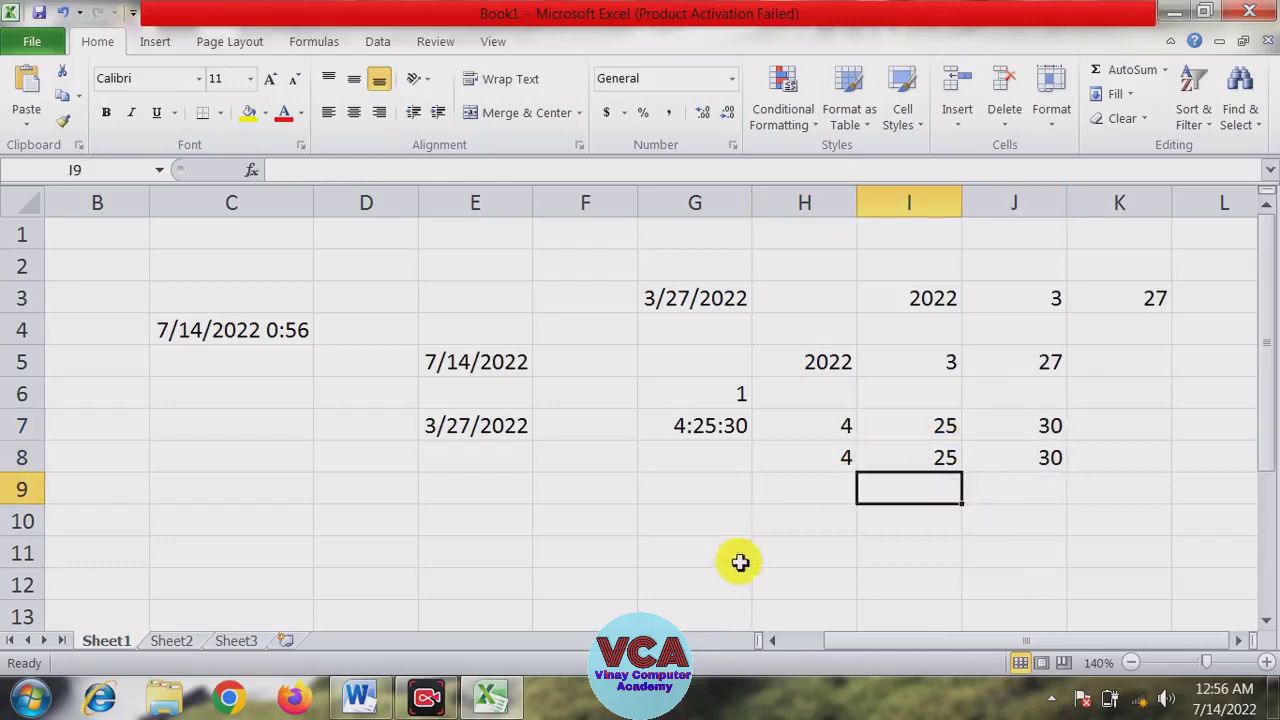
pyautogui.click(368, 697)
# Scroll the EXCEL notes to the =Second("4:25:30") example returning 30
pyautogui.scroll(-2, 380, 545)
pyautogui.scroll(-2, 380, 545)
pyautogui.scroll(6, 380, 545)
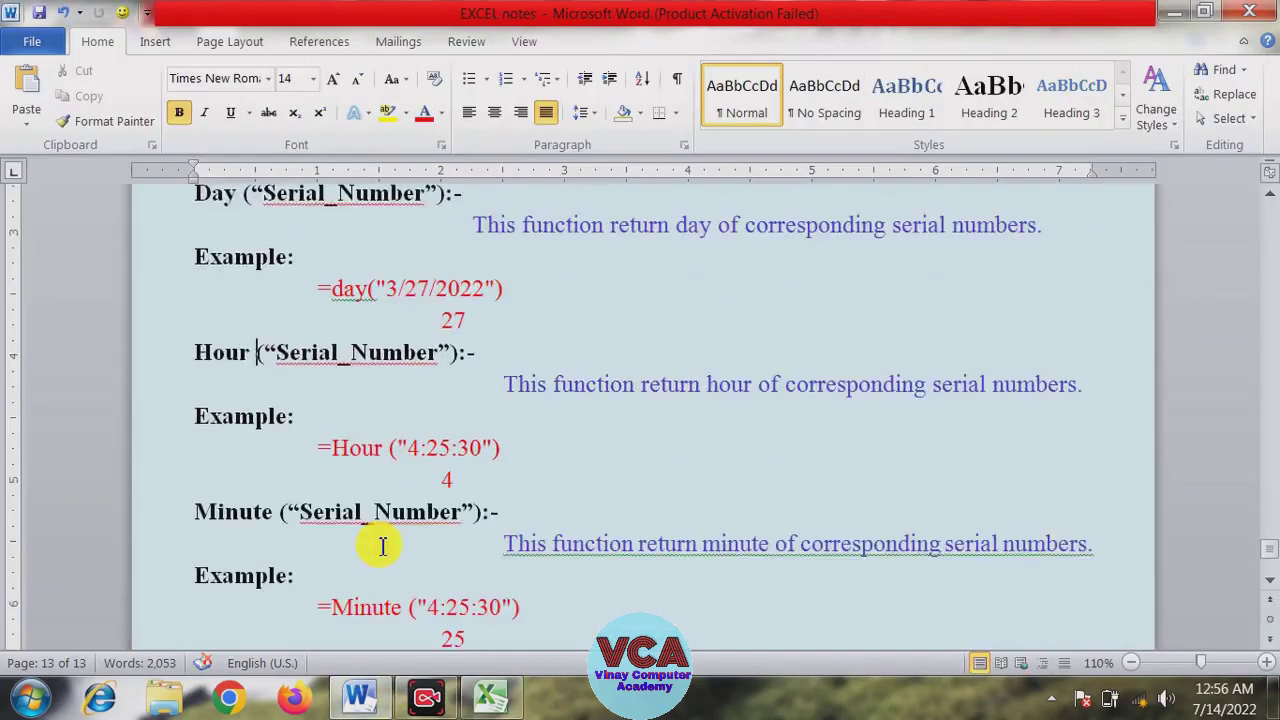
pyautogui.scroll(-4, 382, 546)
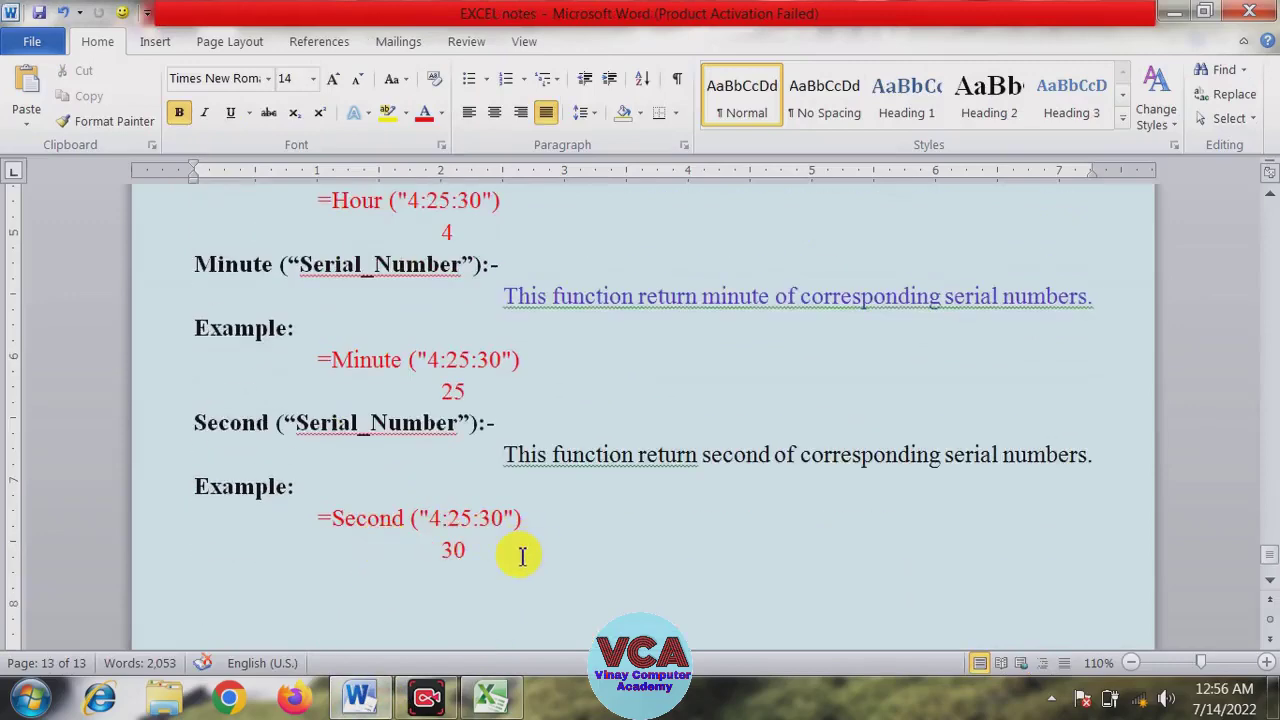